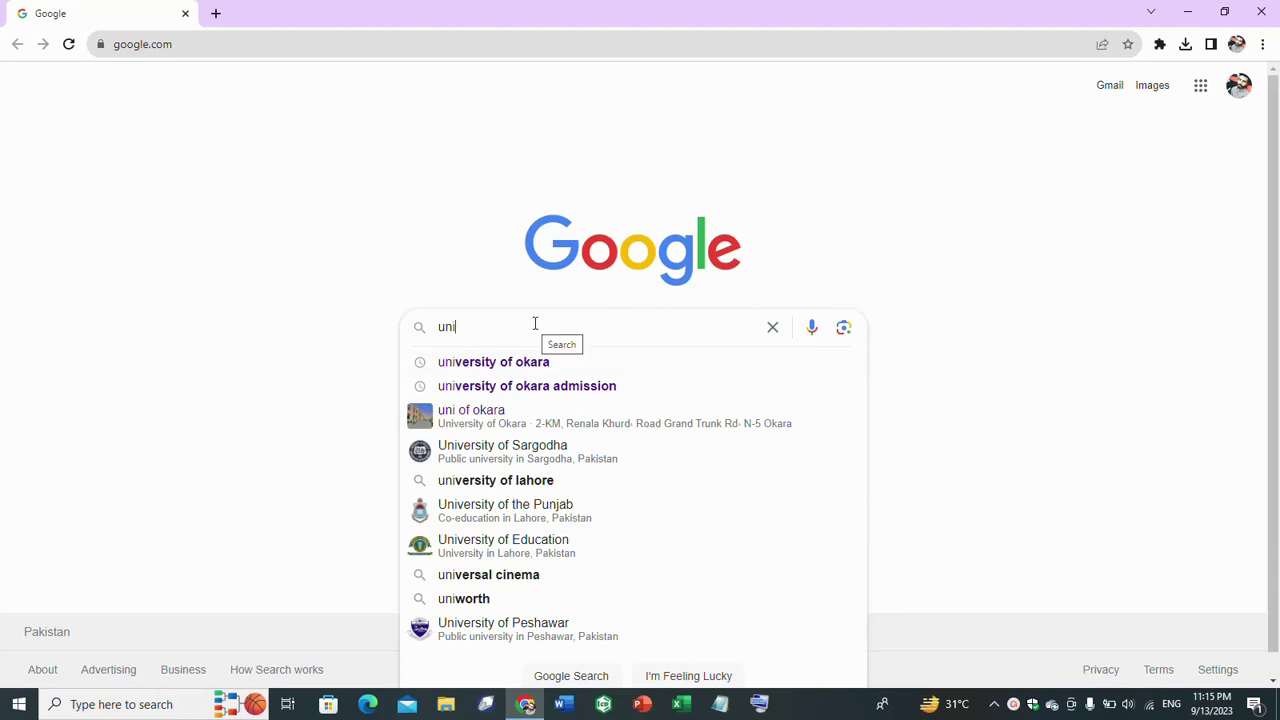
# - Search Google for 'university of okara' using the search suggestion
pyautogui.click(525, 363)
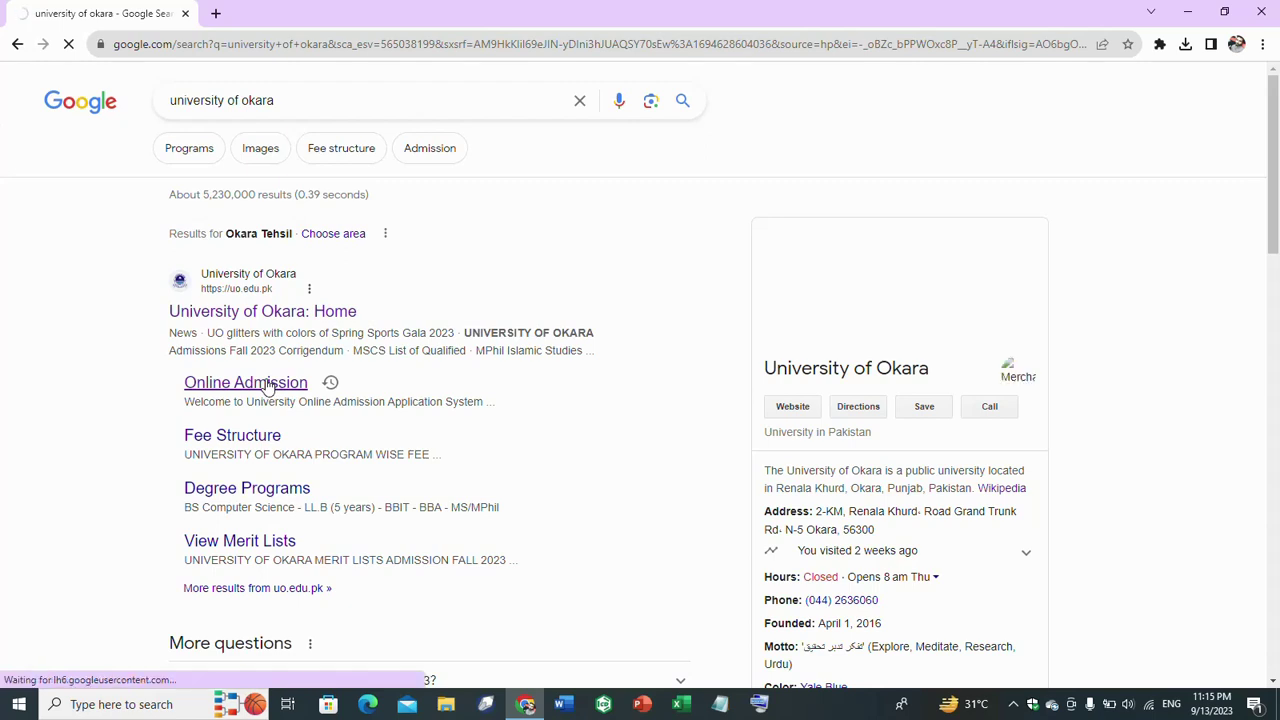
# - Open the University of Okara Online Admission sitelink from the search results
pyautogui.click(267, 385)
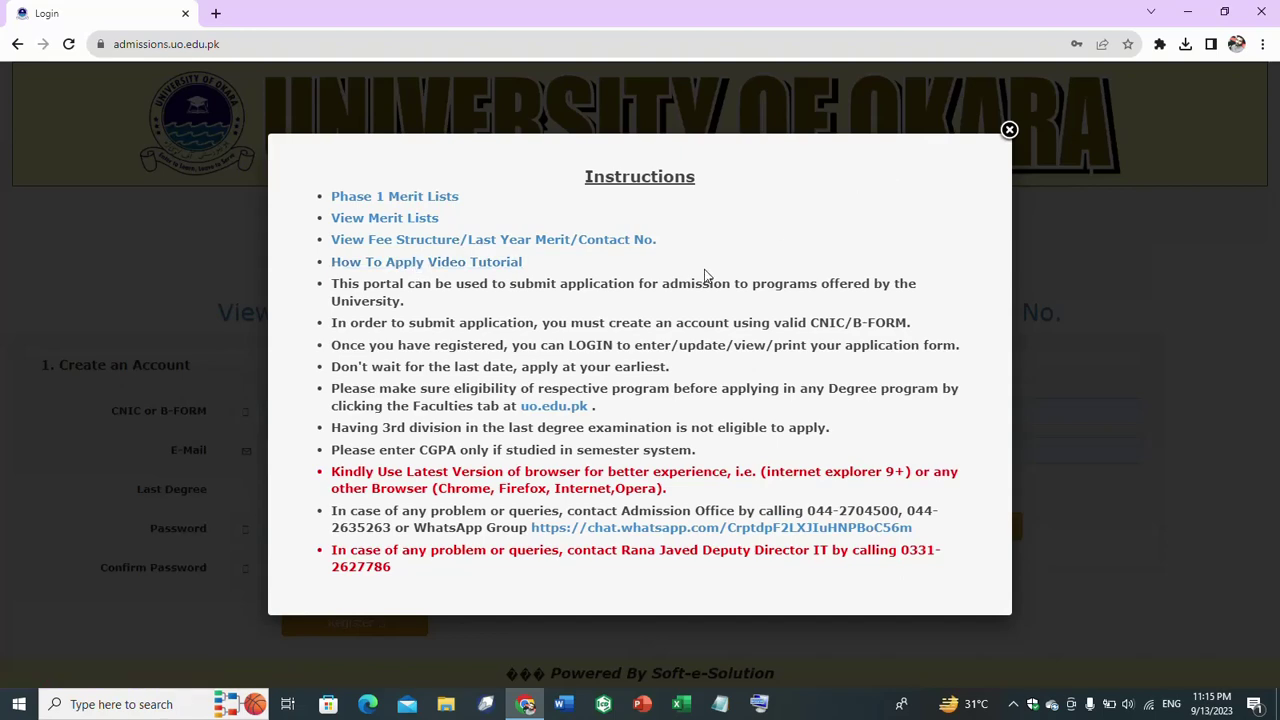
# - Dismiss the instructions notice and replace the account CNIC with a new number
pyautogui.click(1010, 131)
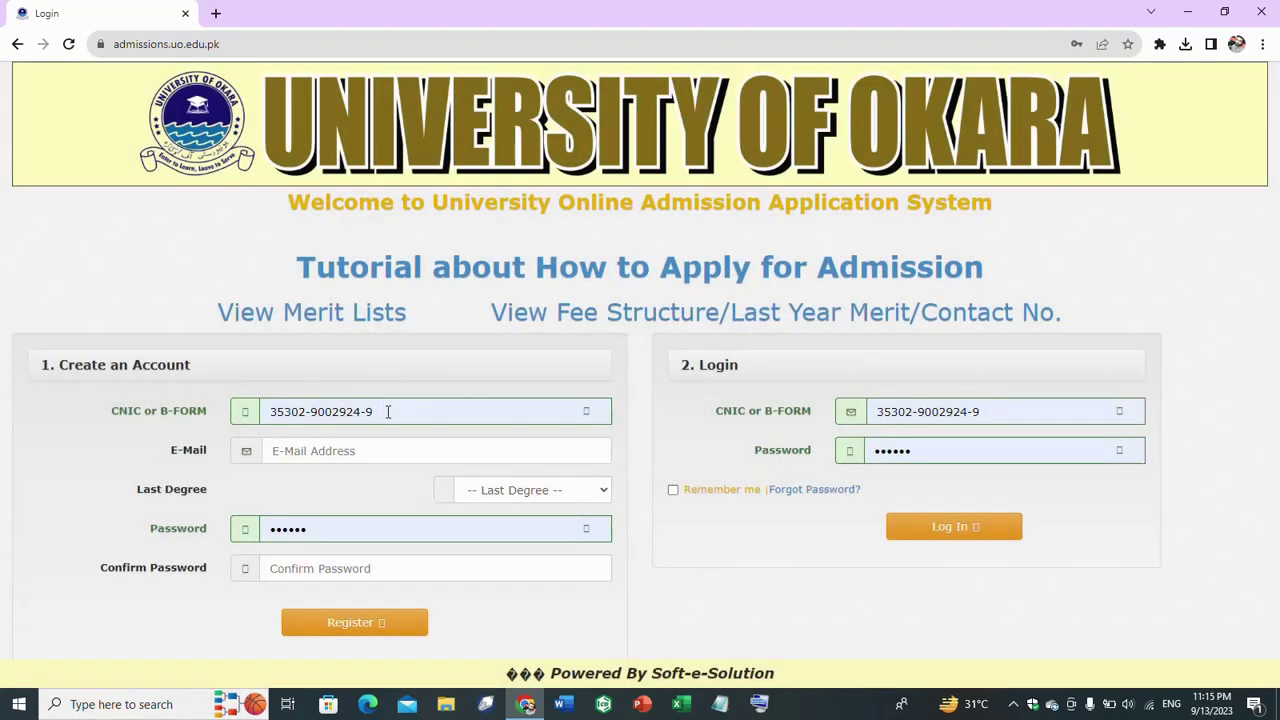
pyautogui.click(387, 411)
pyautogui.moveTo(387, 411); pyautogui.dragTo(250, 418)
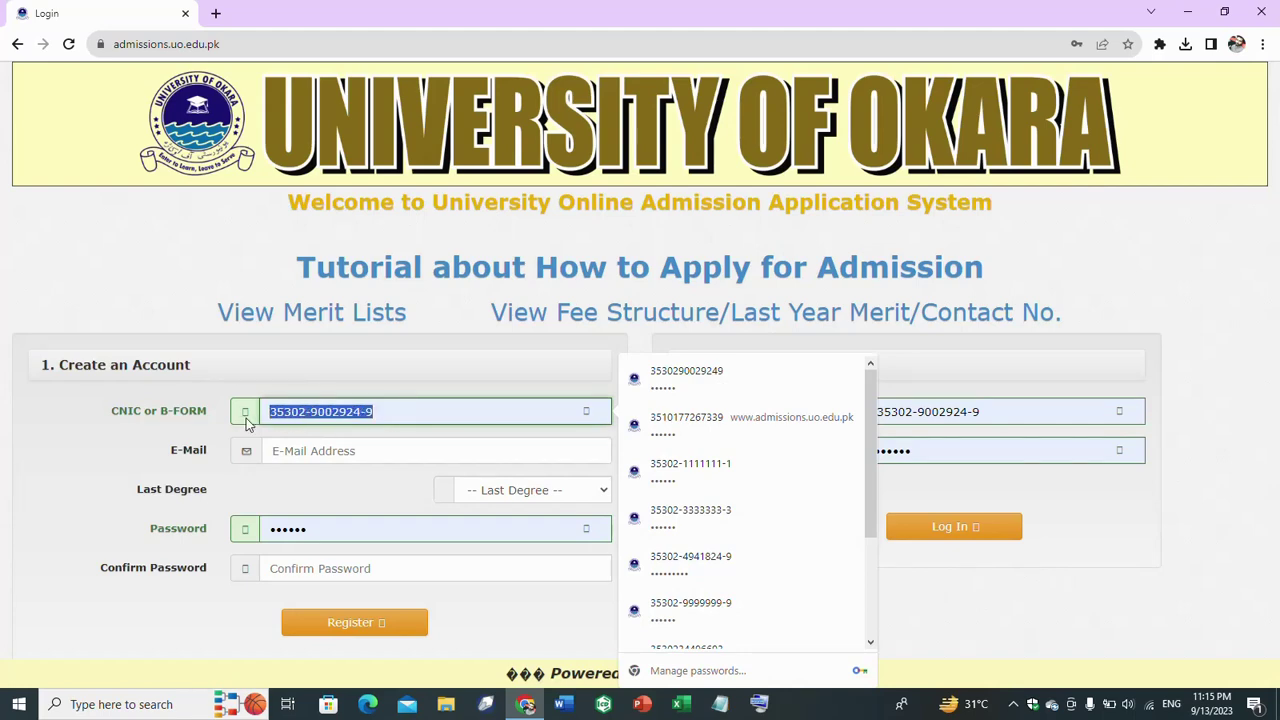
pyautogui.press('BackSpace')
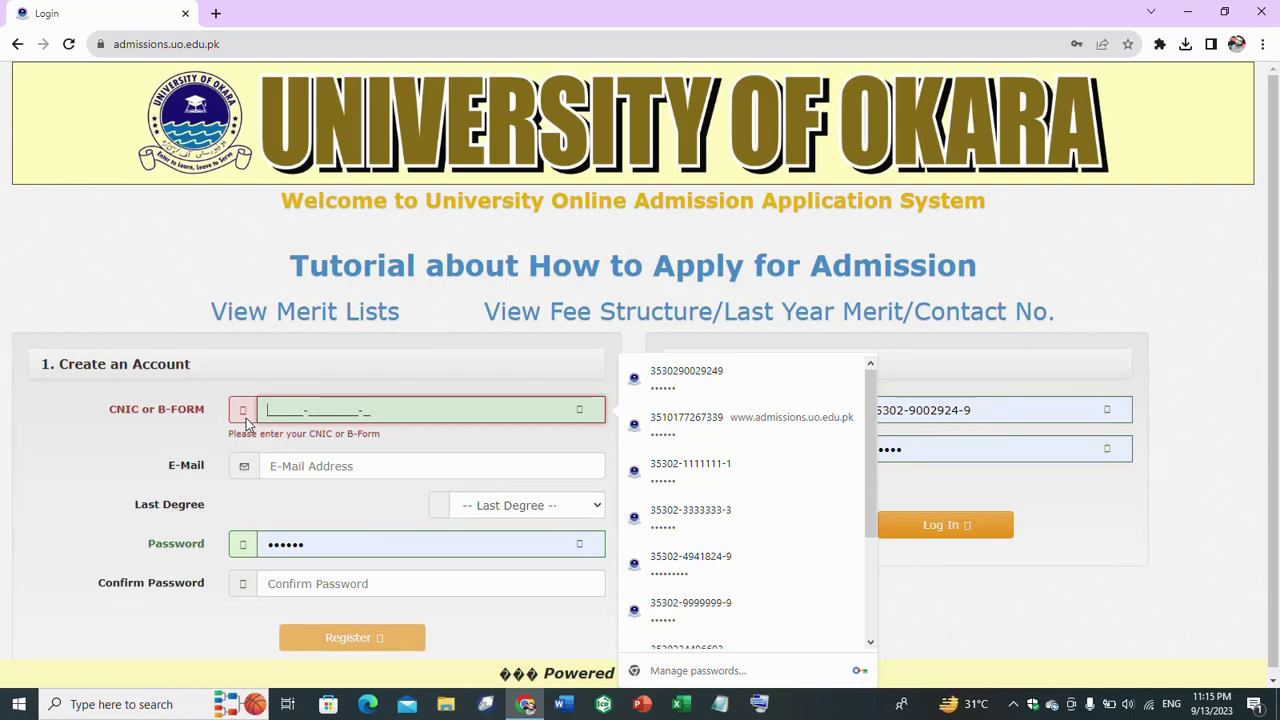
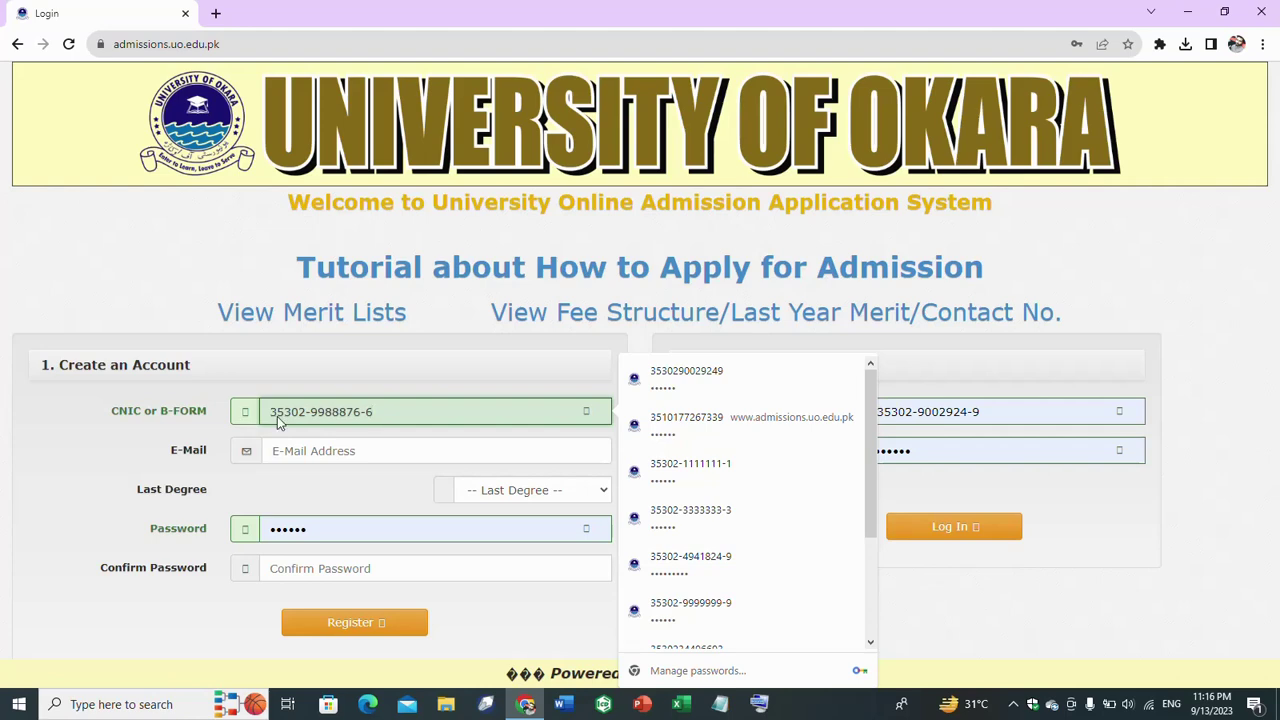
# - Enter the applicant's e-mail address in the Create an Account E-Mail field
pyautogui.moveTo(384, 414); pyautogui.dragTo(208, 423)
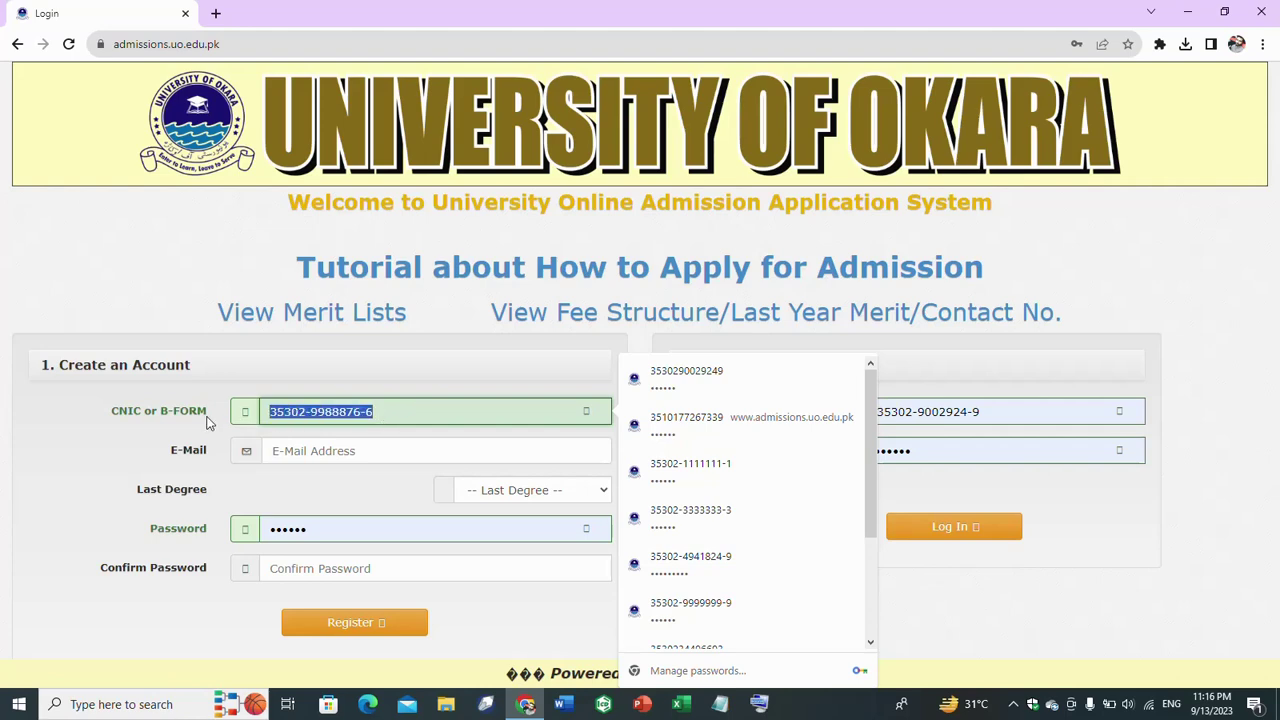
pyautogui.click(321, 458)
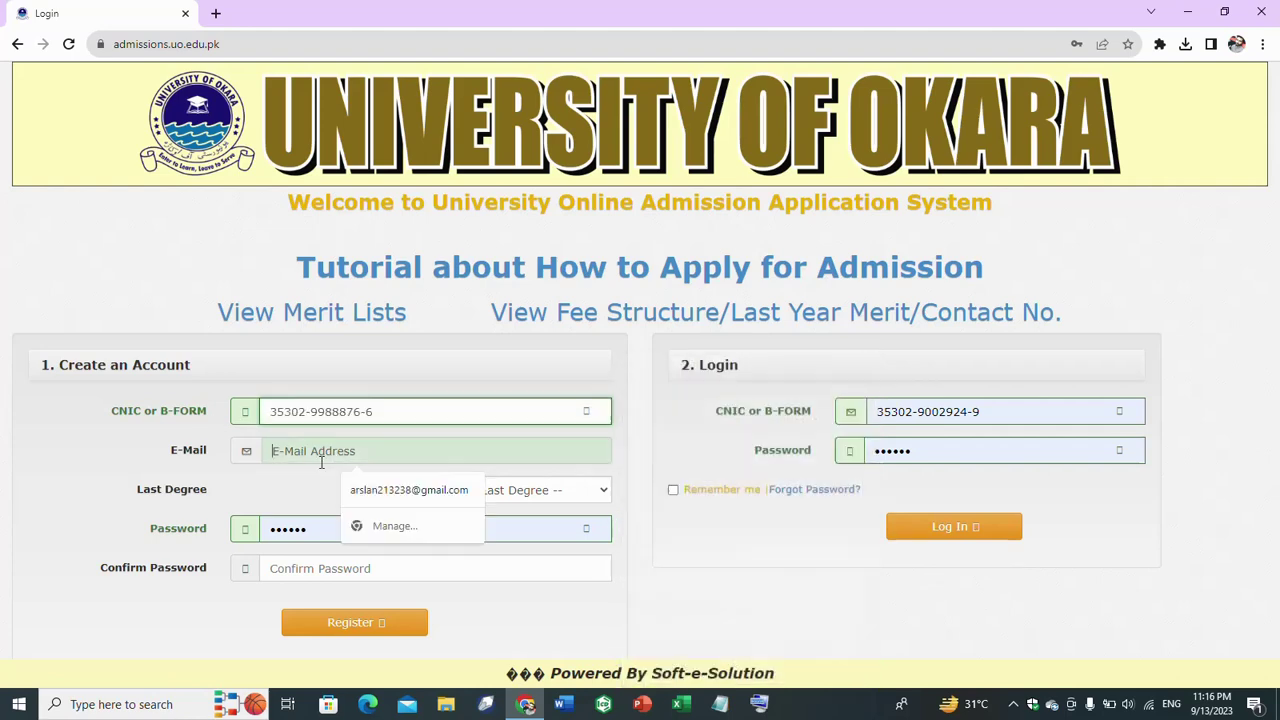
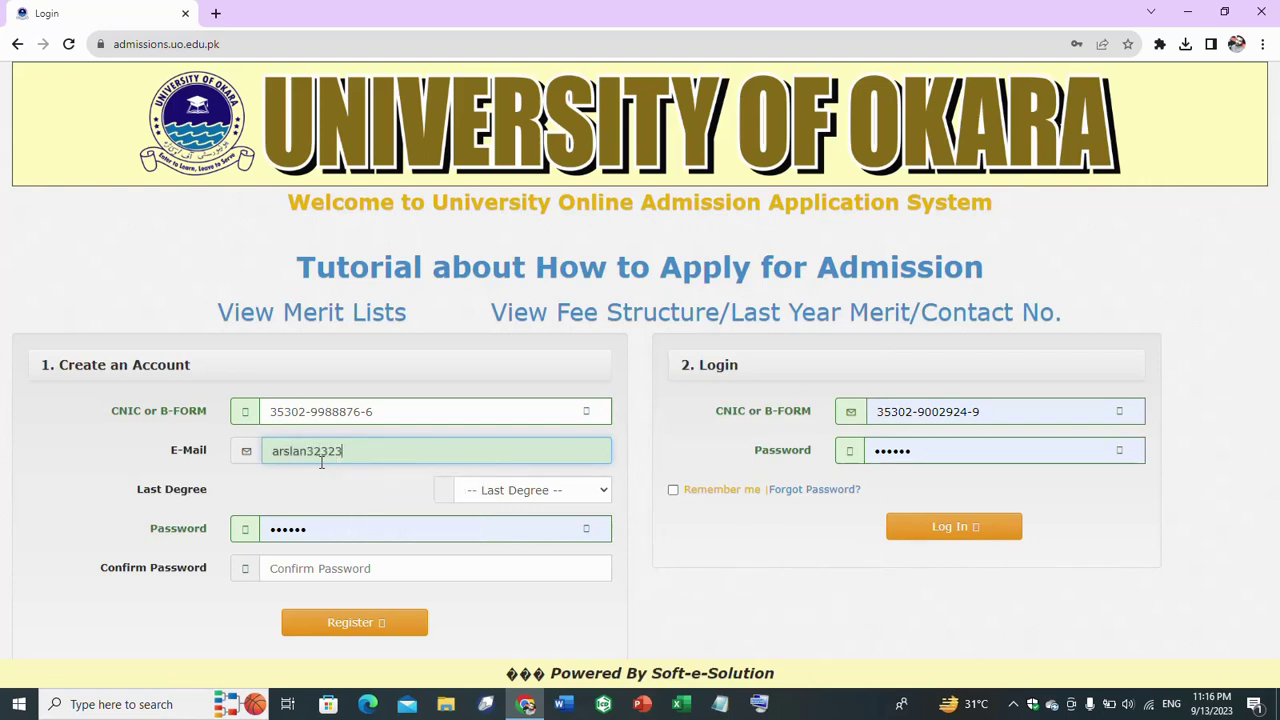
# - Set Last Degree to FSc (Pre-Engg.)
pyautogui.click(567, 492)
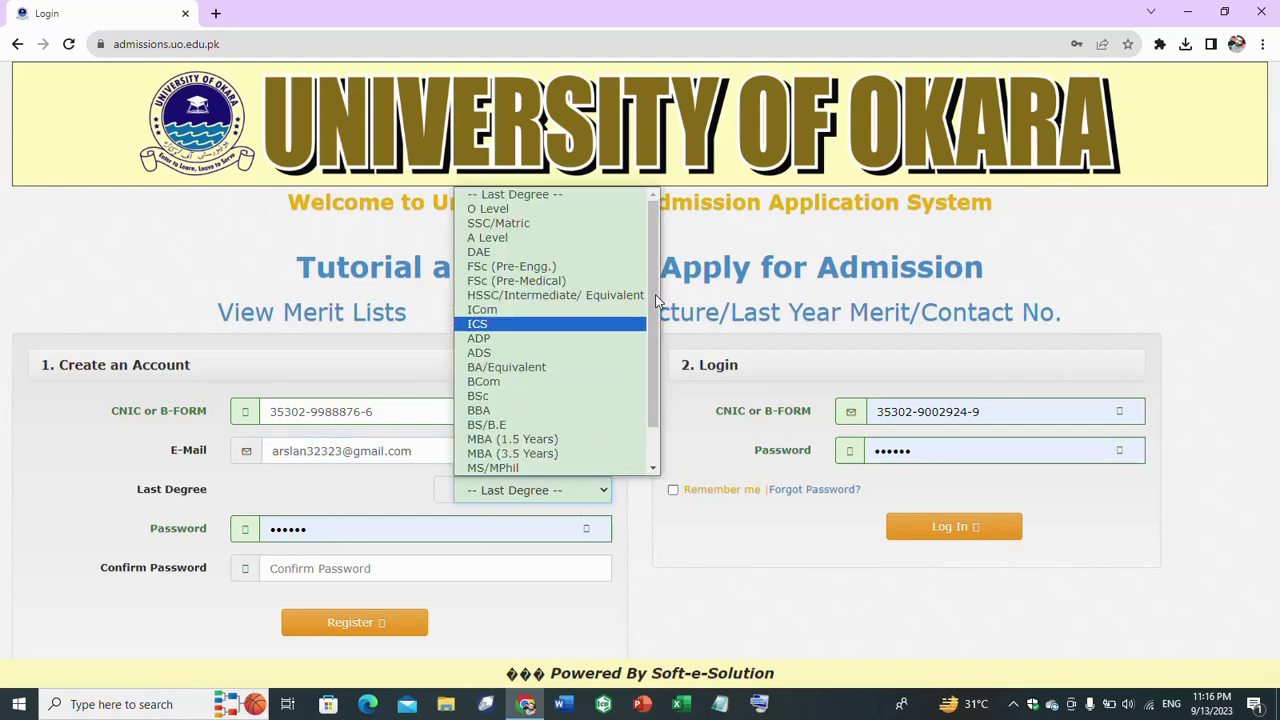
pyautogui.scroll(-1, 660, 357)
pyautogui.scroll(1, 657, 348)
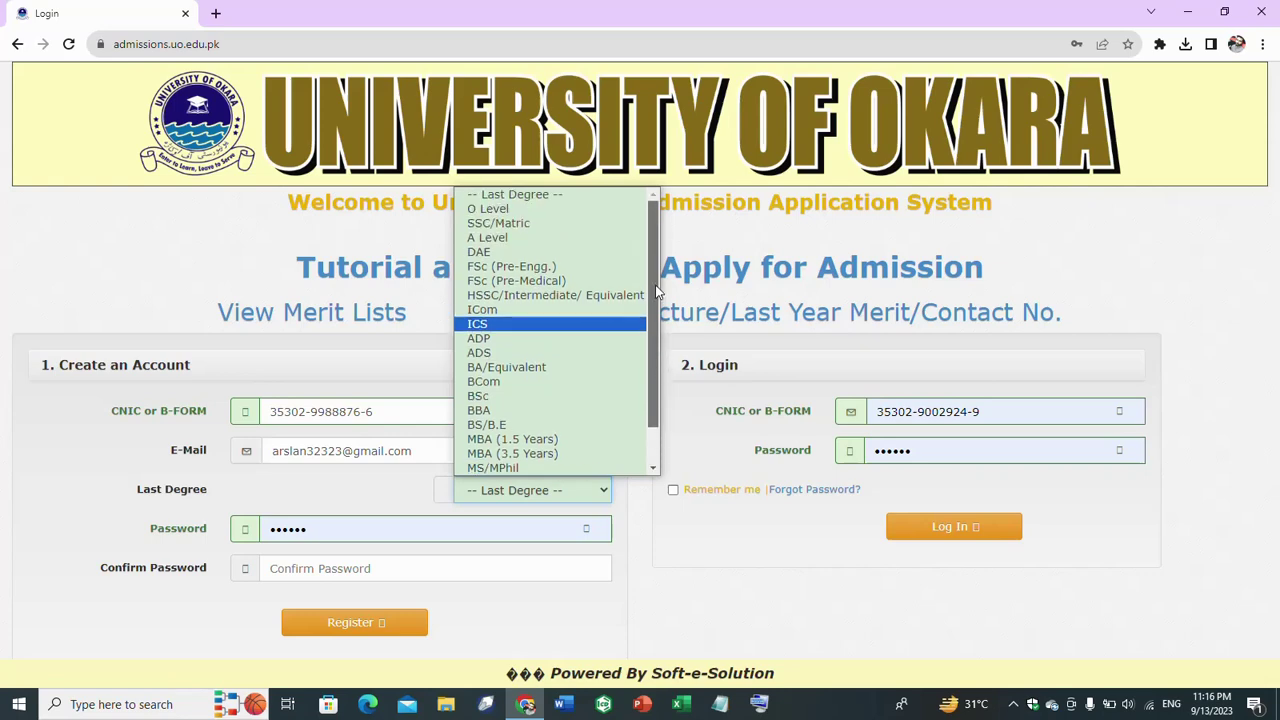
pyautogui.click(565, 268)
# - Clear the prefilled and pasted text from the Password and Confirm Password fields
pyautogui.moveTo(334, 527); pyautogui.dragTo(259, 536)
pyautogui.press('BackSpace')
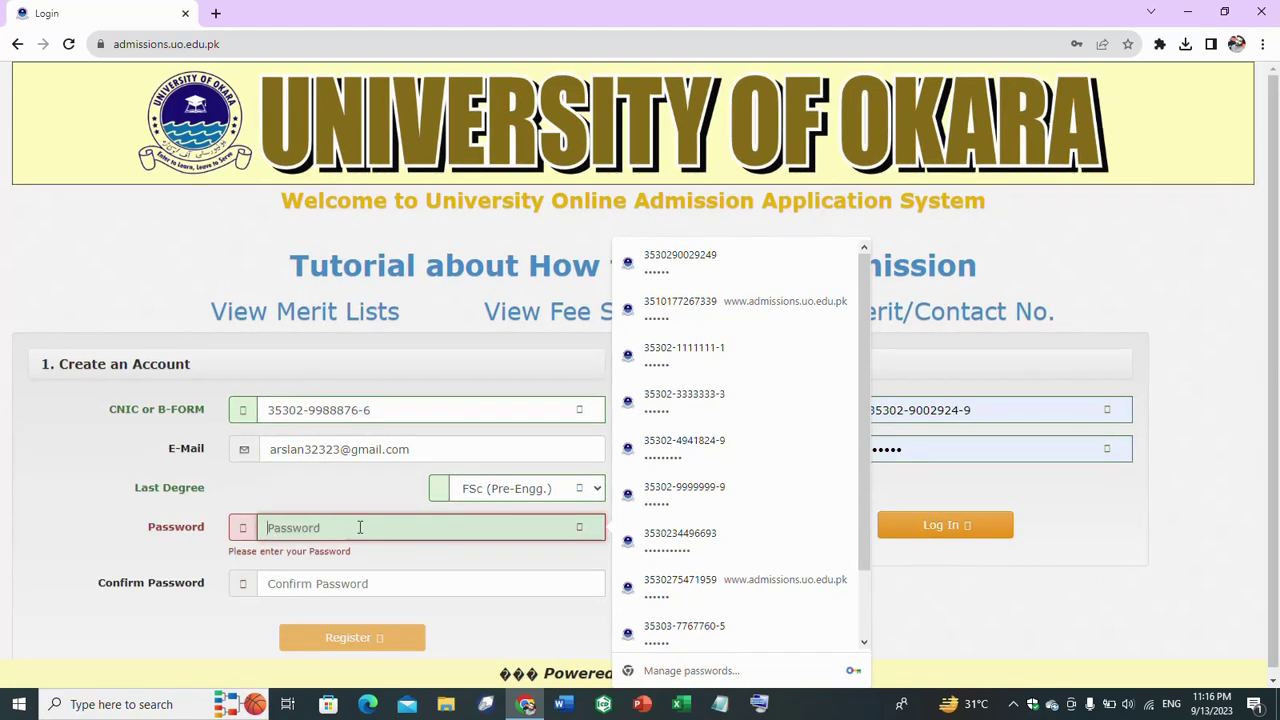
pyautogui.click(400, 583)
pyautogui.click(346, 527)
pyautogui.write('•••••••••••')
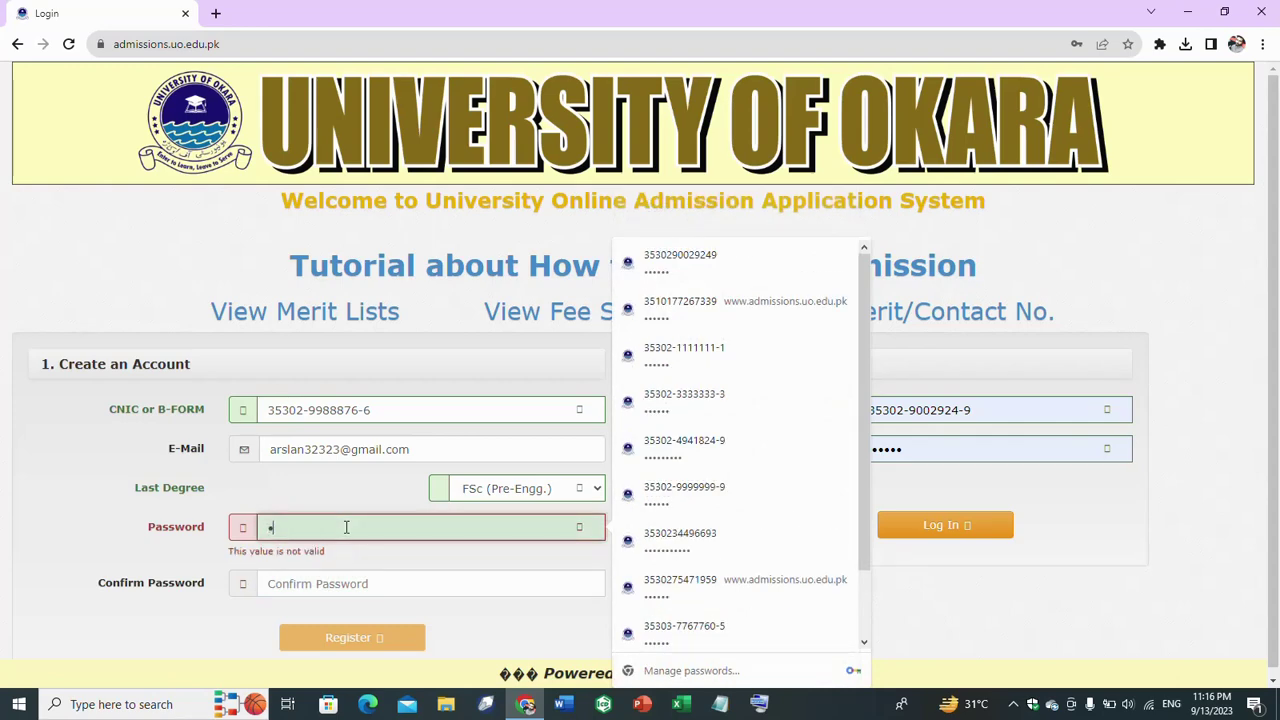
pyautogui.write('••••••')
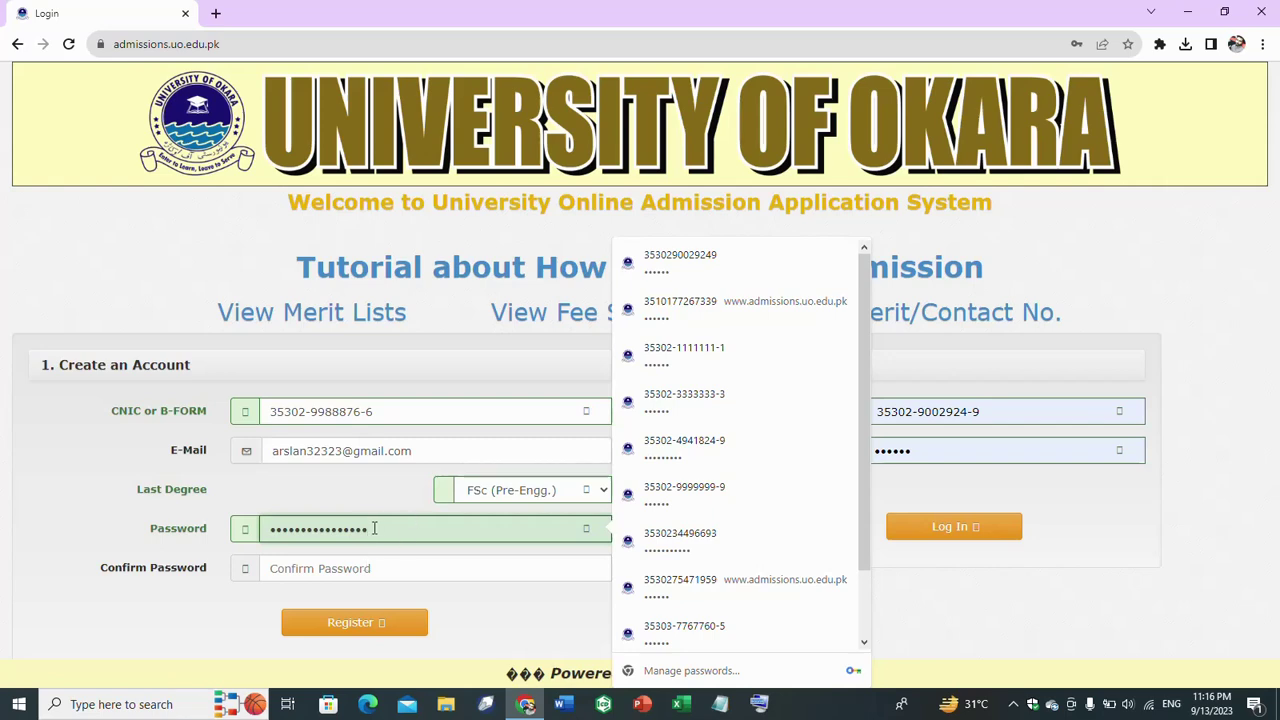
pyautogui.moveTo(405, 525); pyautogui.dragTo(269, 537)
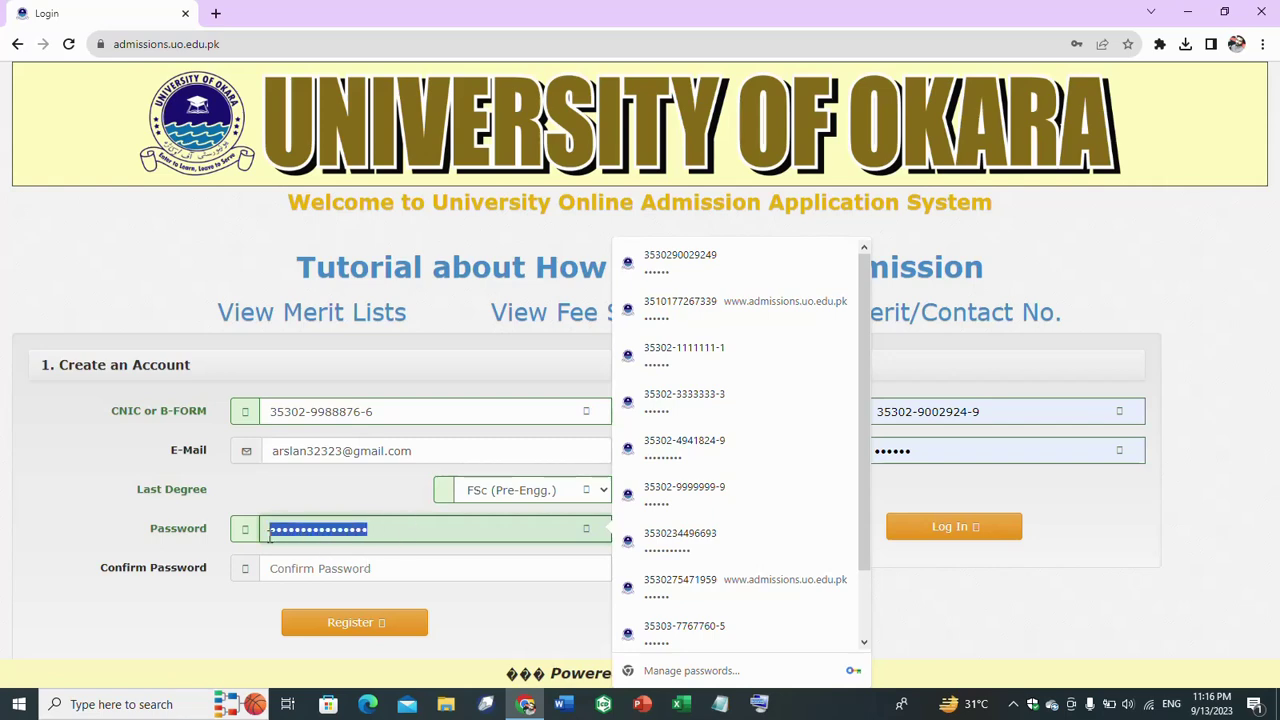
pyautogui.click(351, 572)
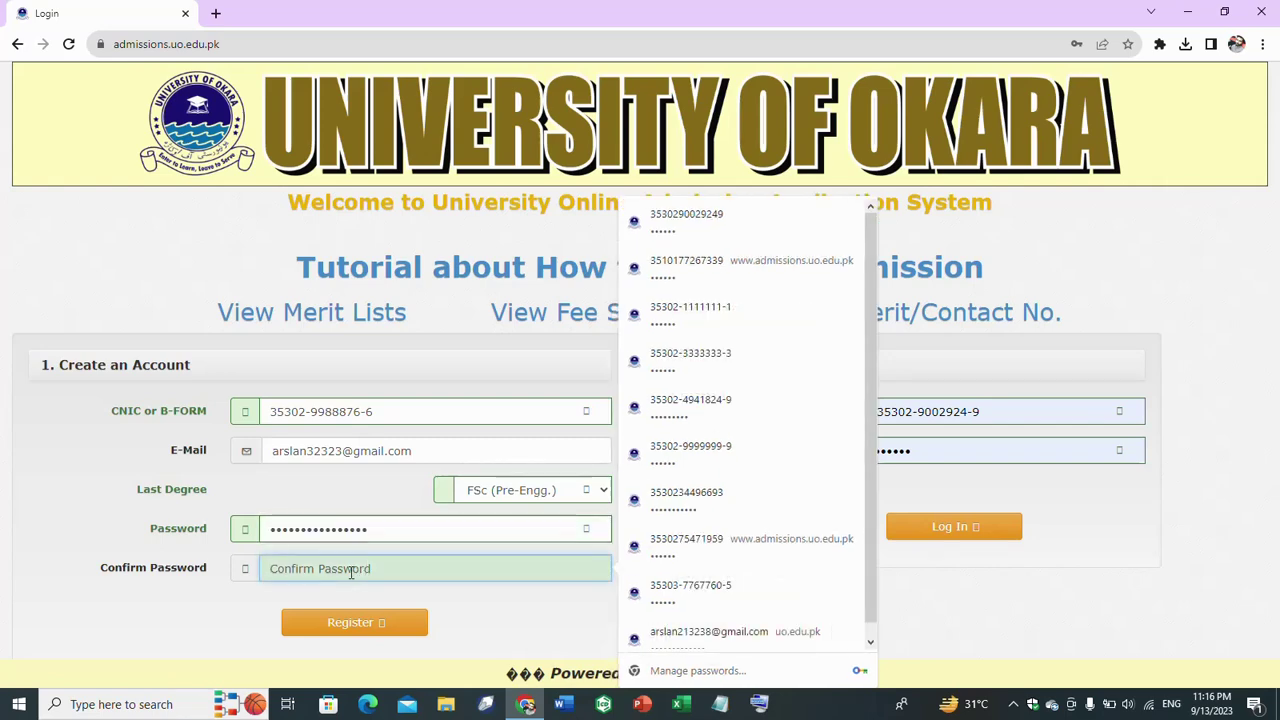
pyautogui.hotkey('ctrl', 'v')
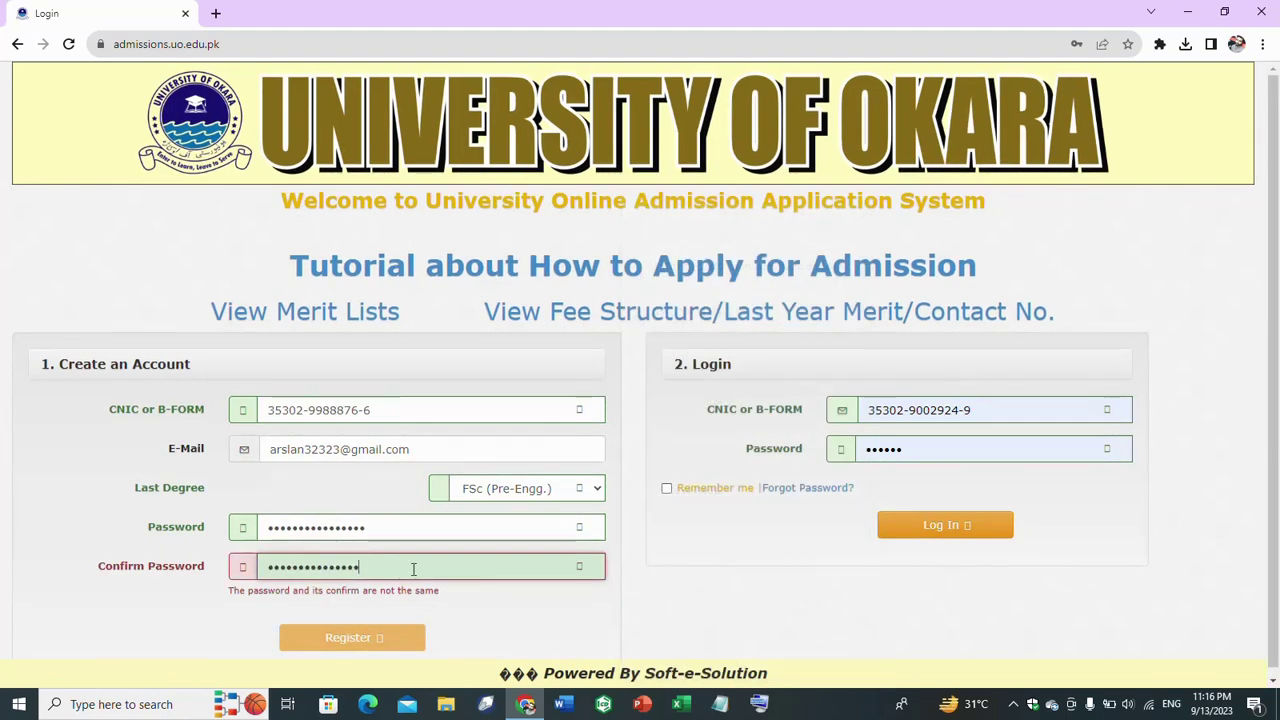
pyautogui.click(391, 530)
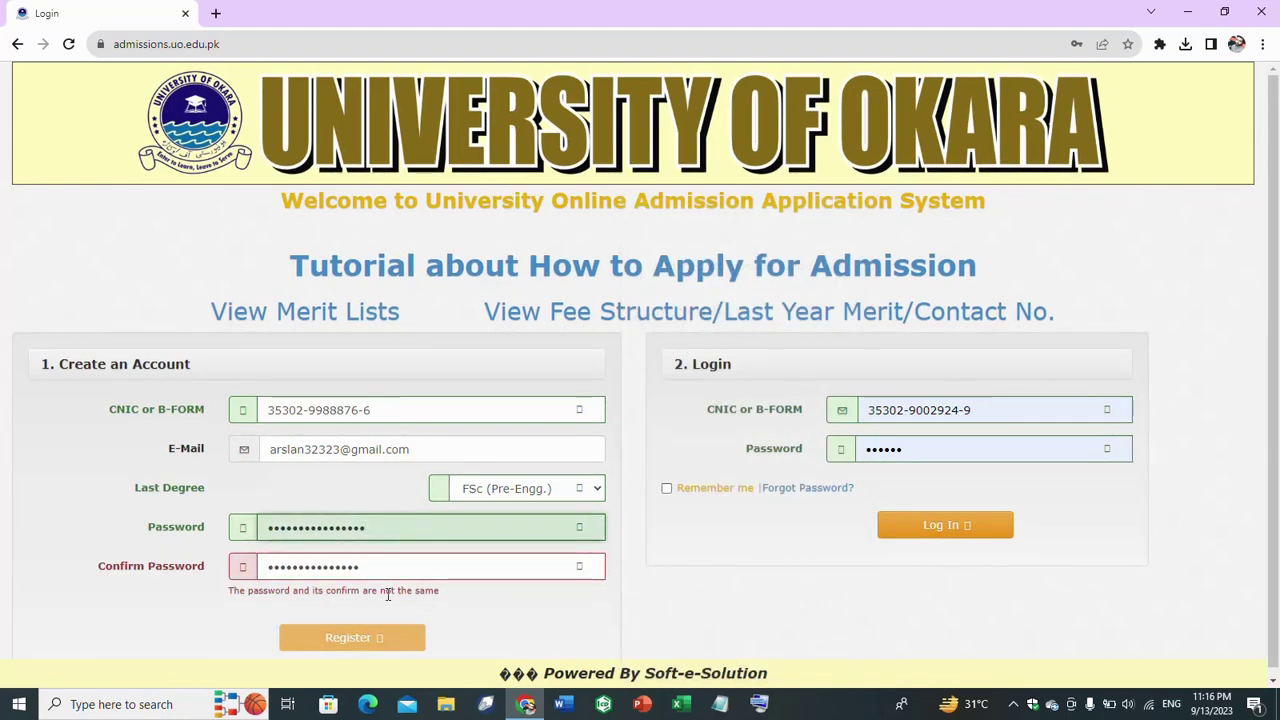
pyautogui.moveTo(378, 572); pyautogui.dragTo(261, 535)
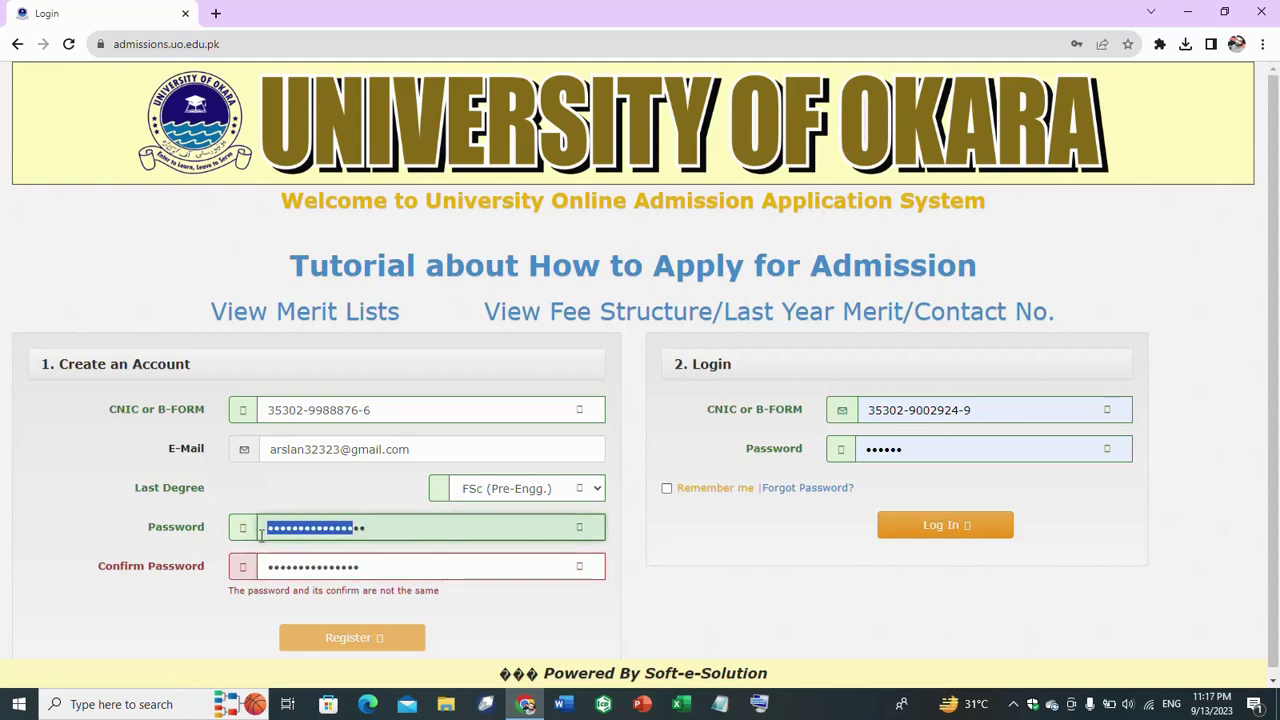
pyautogui.press('BackSpace')
pyautogui.moveTo(349, 534); pyautogui.dragTo(237, 541)
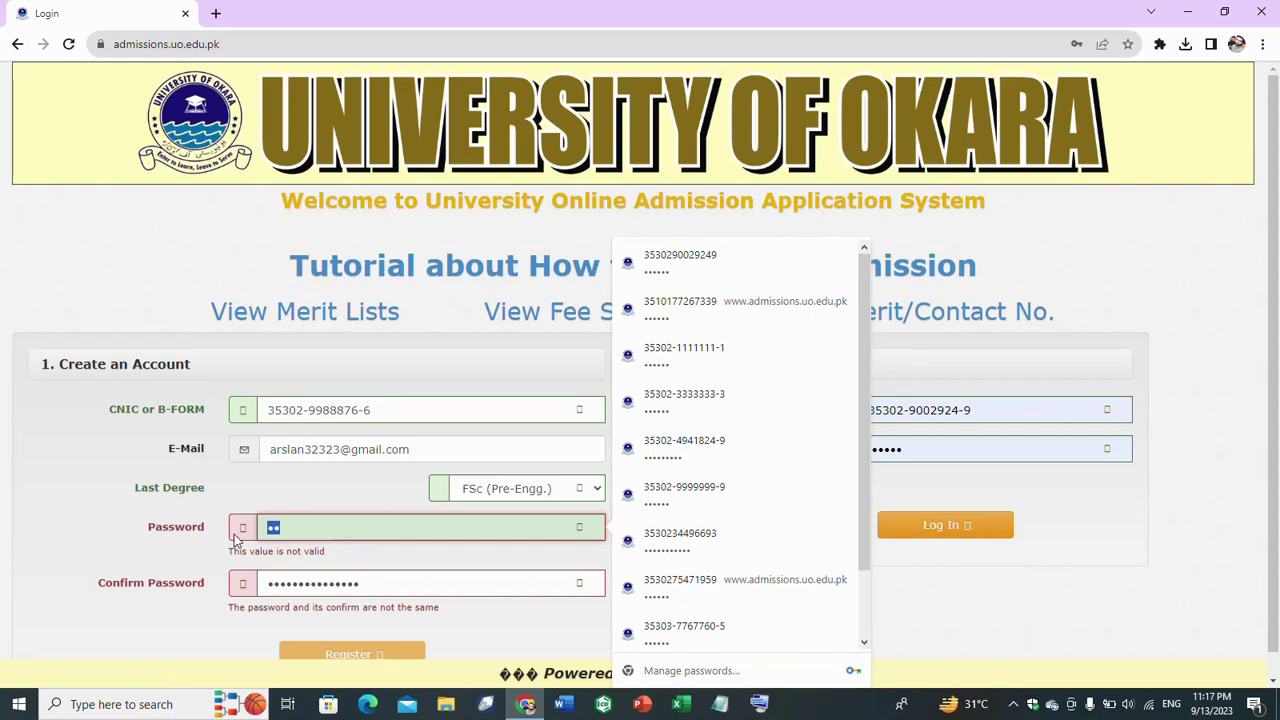
pyautogui.press('BackSpace')
pyautogui.moveTo(414, 574); pyautogui.dragTo(253, 580)
pyautogui.press('BackSpace')
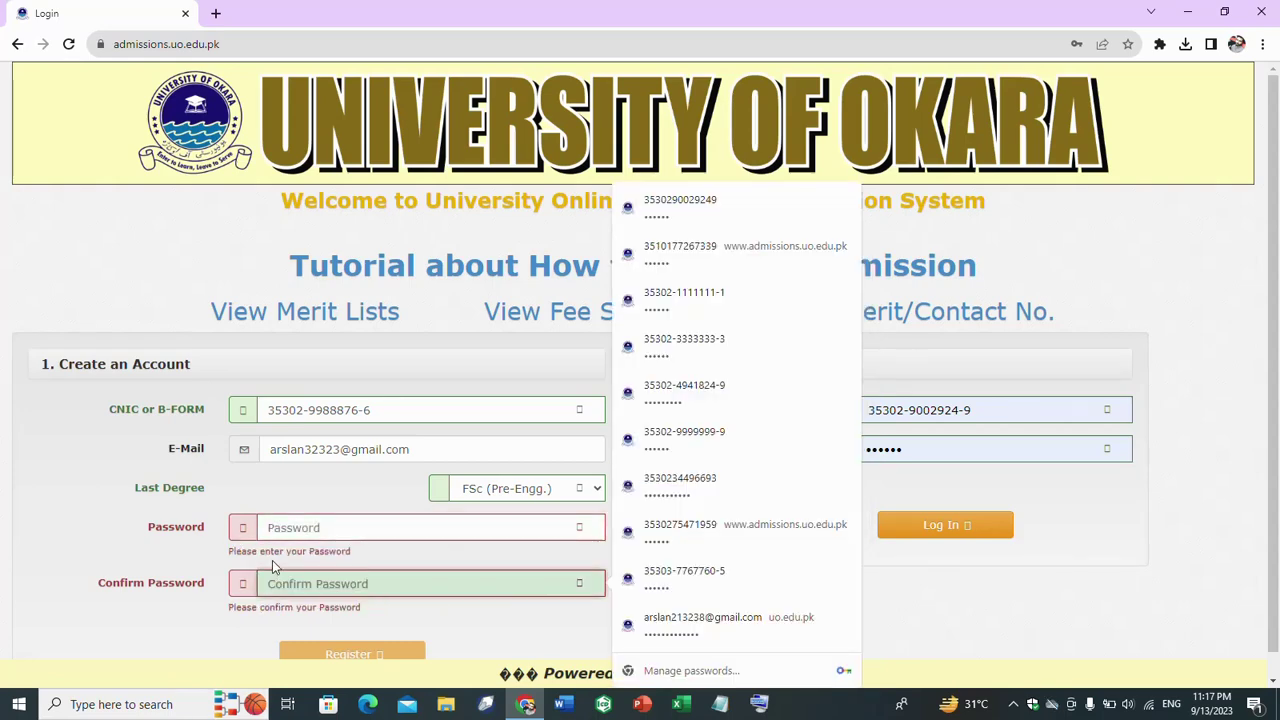
# - Enter the same new password in both password fields and register the account
pyautogui.click(284, 528)
pyautogui.write('12')
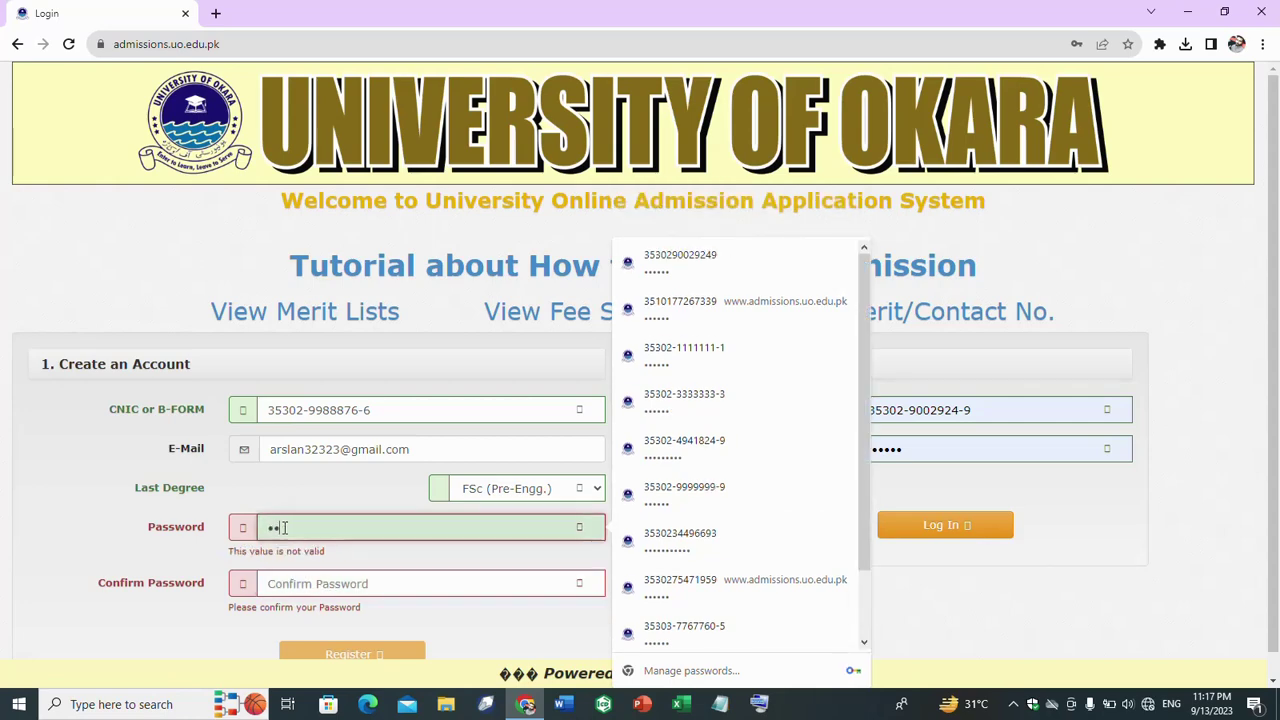
pyautogui.write('3456')
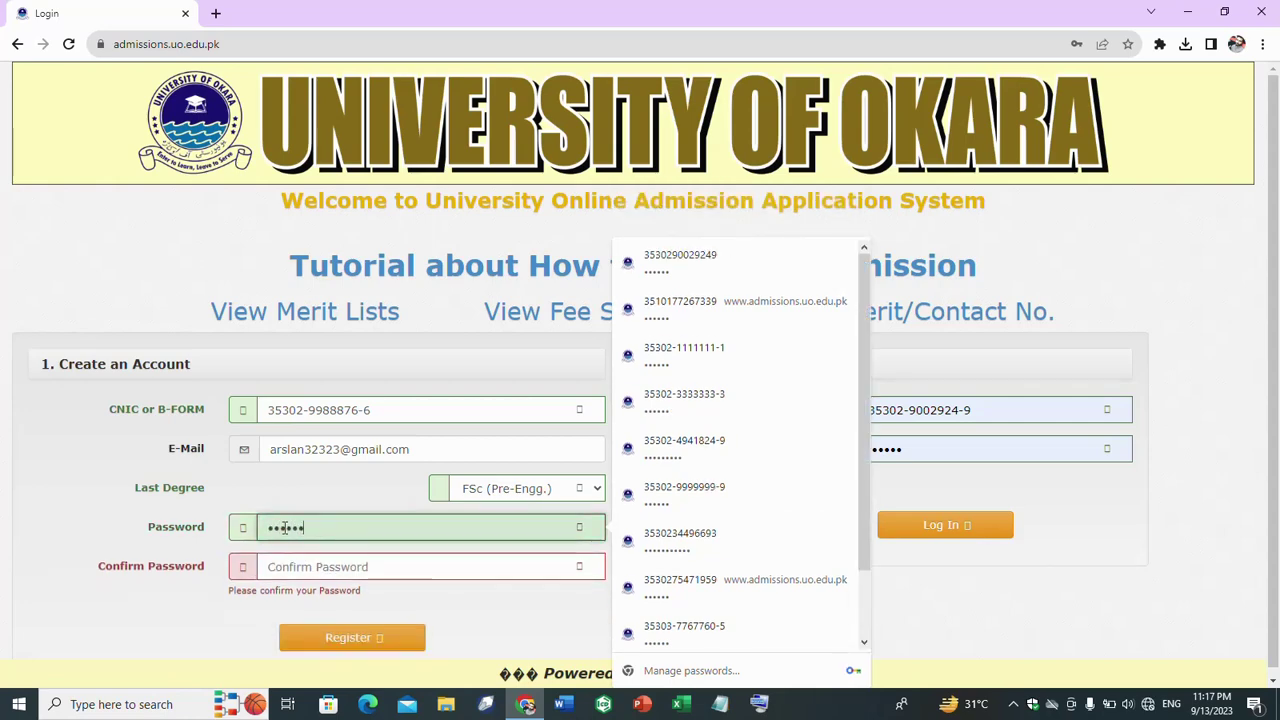
pyautogui.click(315, 567)
pyautogui.write('12')
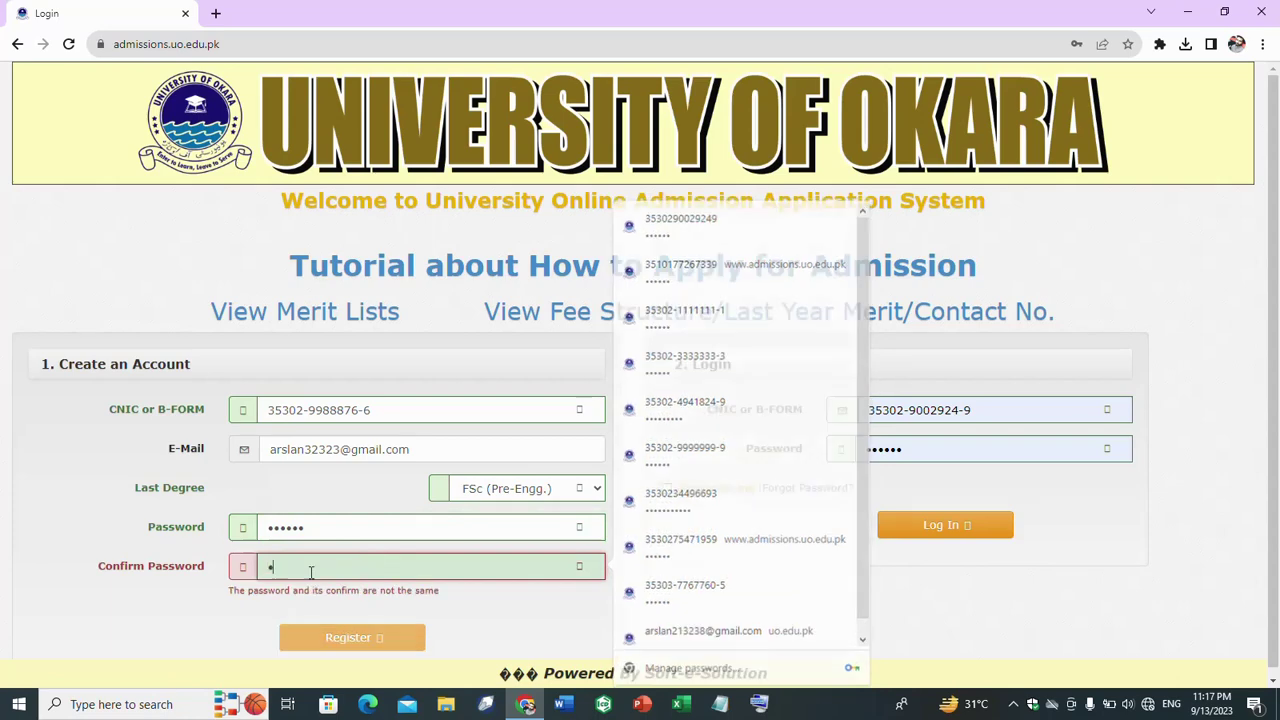
pyautogui.write('3456')
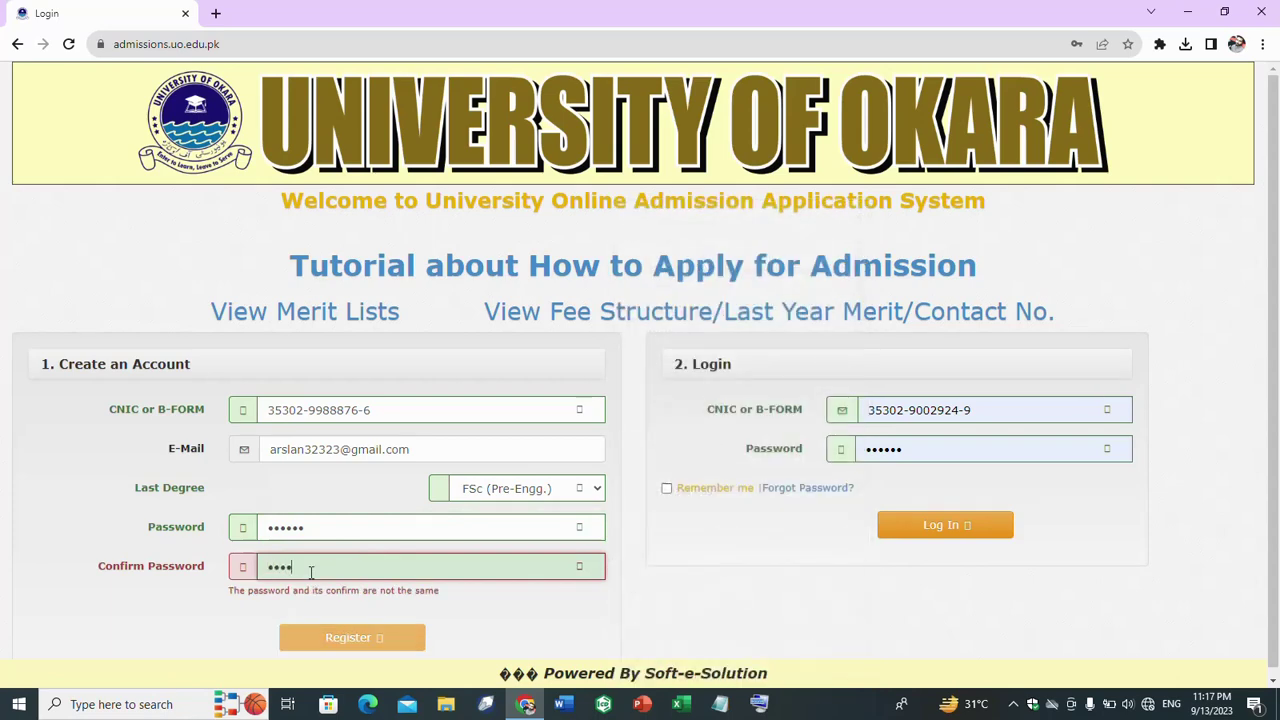
pyautogui.click(363, 624)
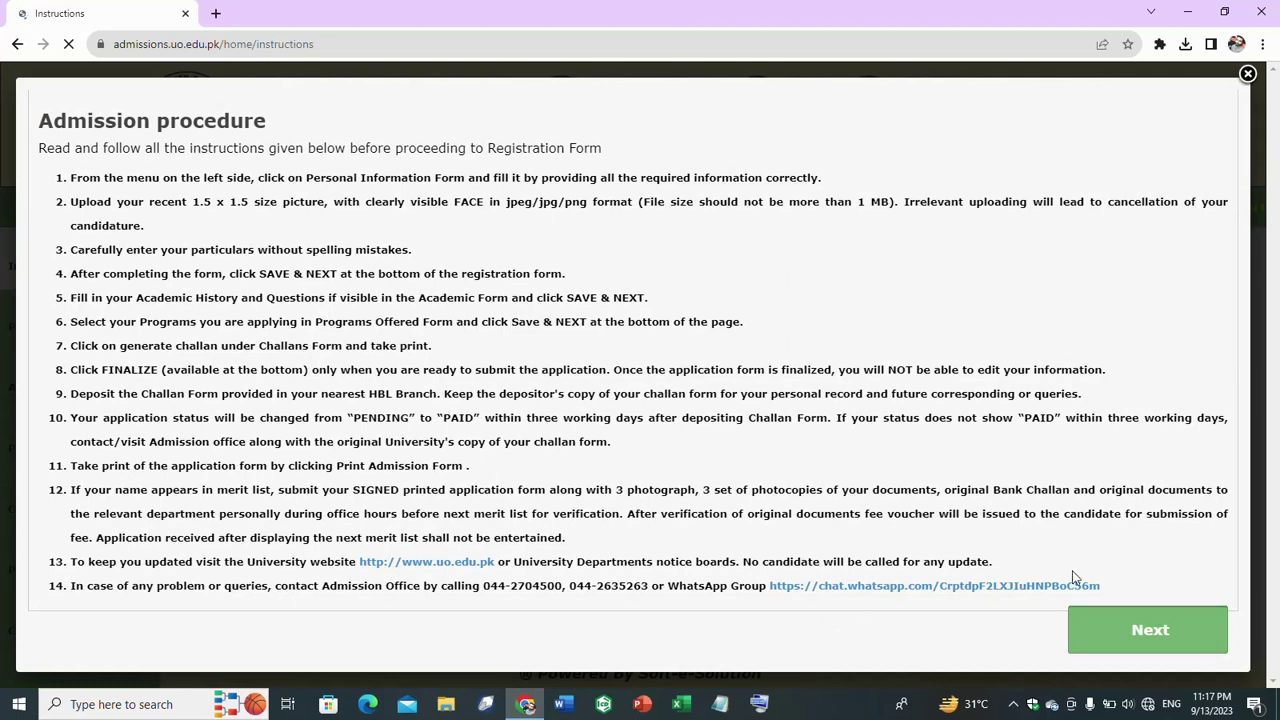
# - Continue past the admission procedure notice and accept the admission requirements
pyautogui.click(1143, 638)
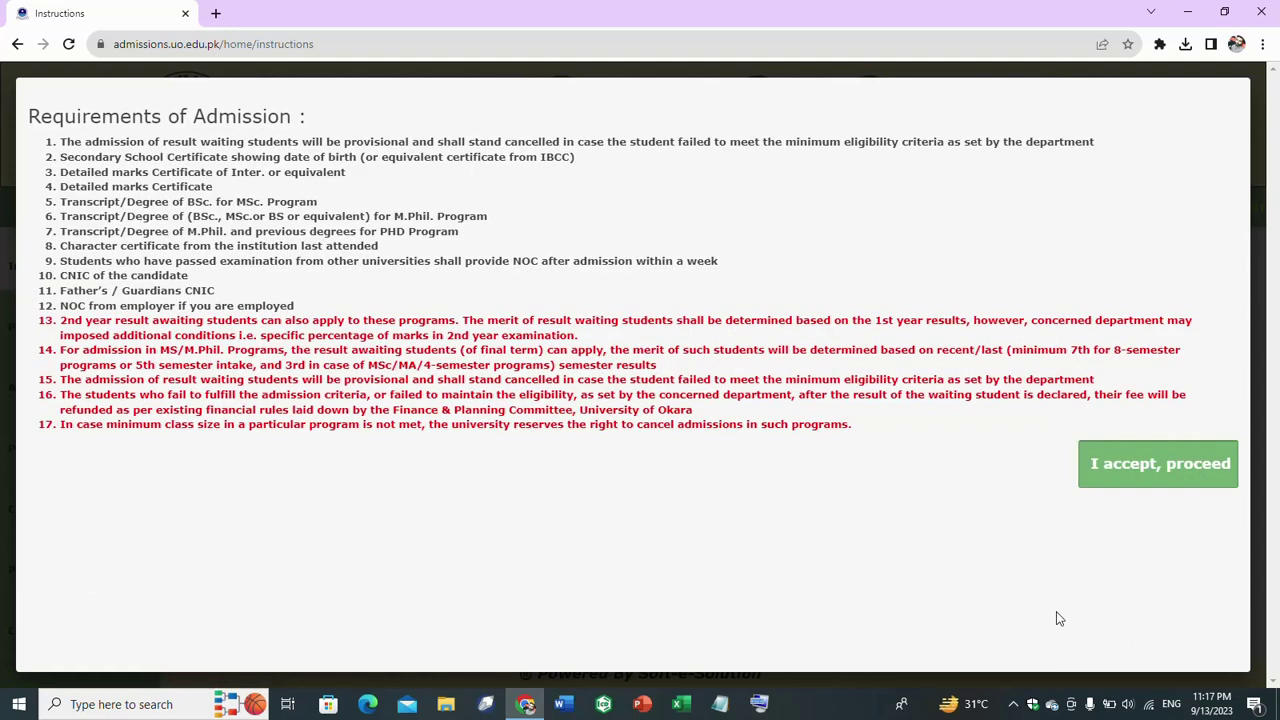
pyautogui.click(1177, 470)
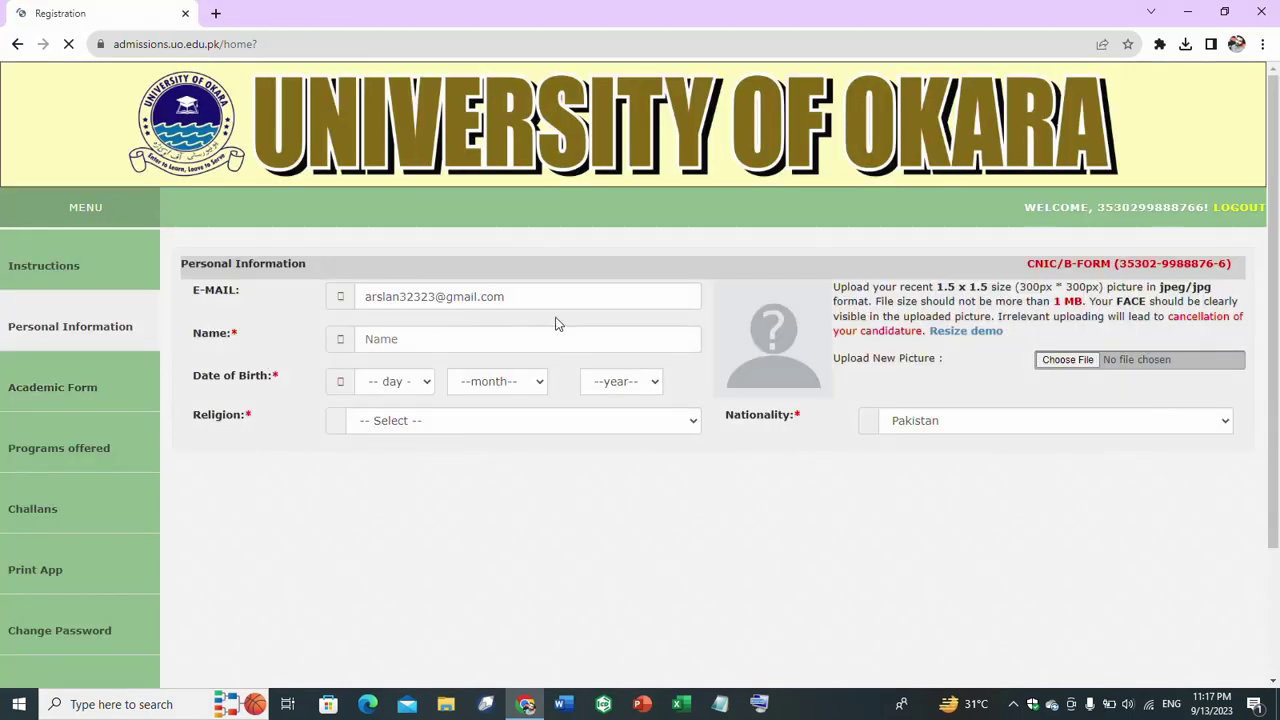
# - Upload IMG_20230410_085756_97 from the Music folder as the applicant's photo
pyautogui.click(1055, 362)
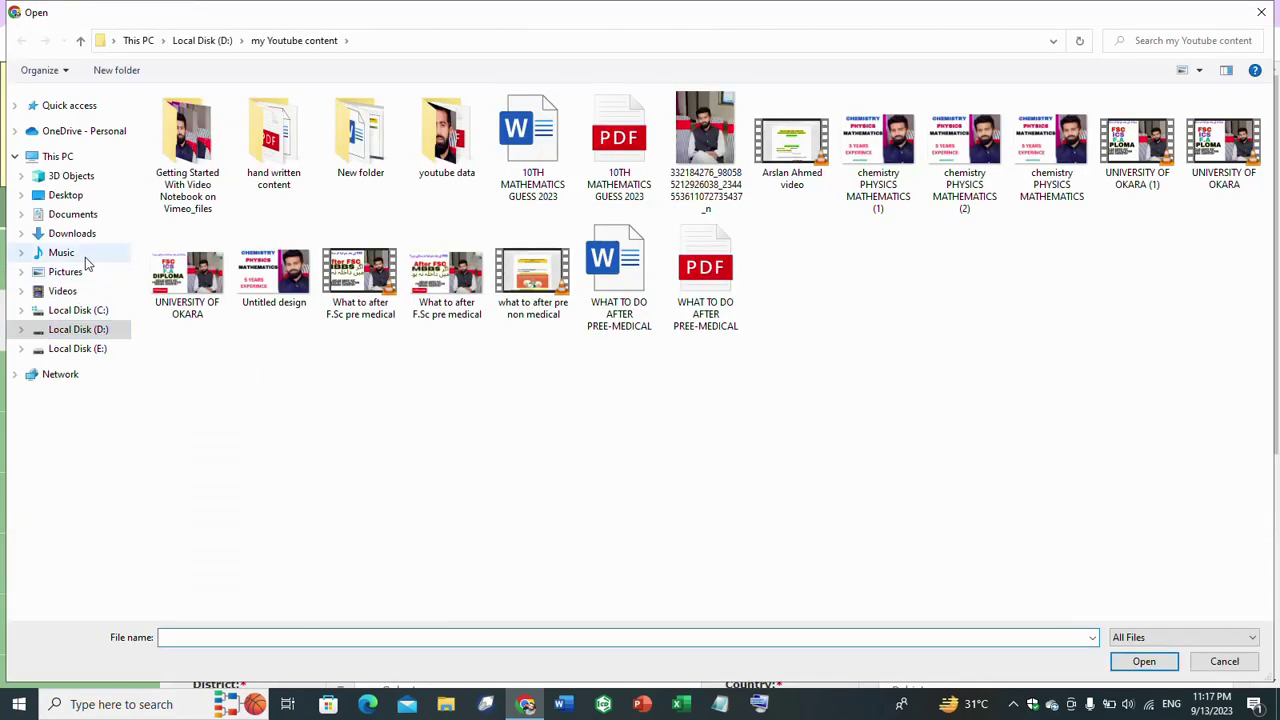
pyautogui.click(85, 257)
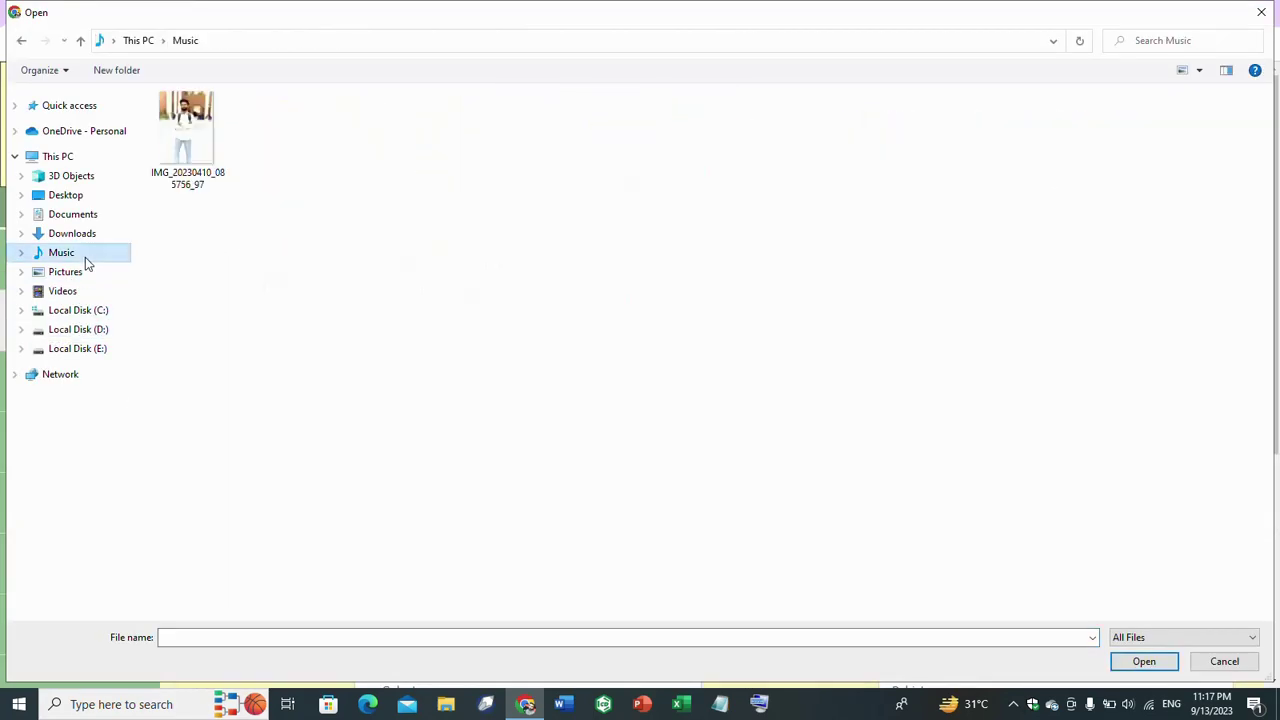
pyautogui.click(176, 129)
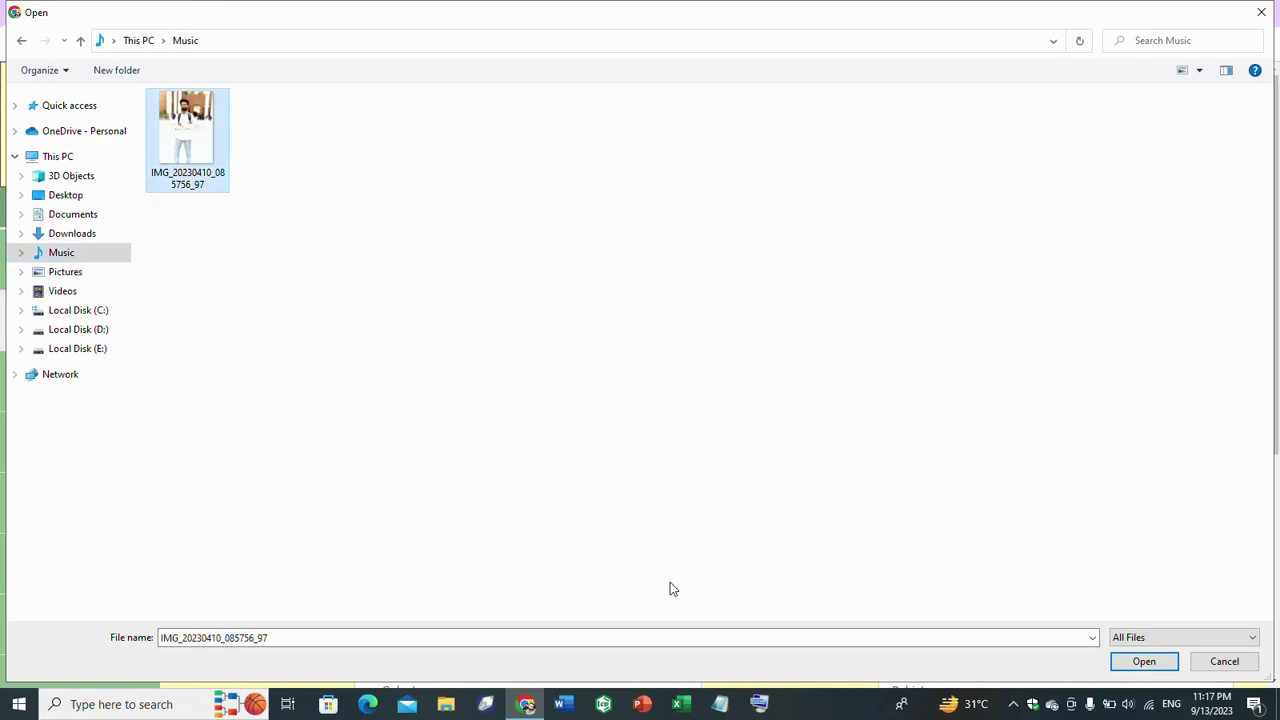
pyautogui.click(1143, 662)
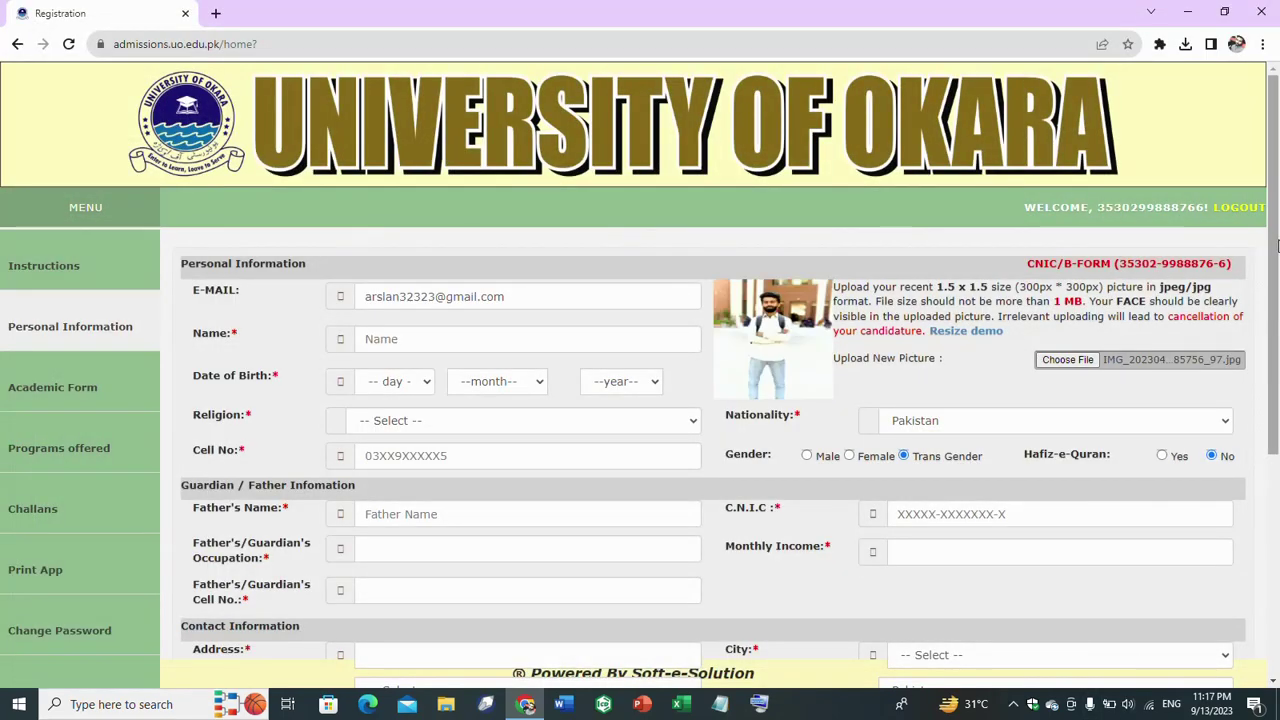
pyautogui.scroll(-2, 1277, 245)
# - Enter the applicant's full name
pyautogui.click(401, 209)
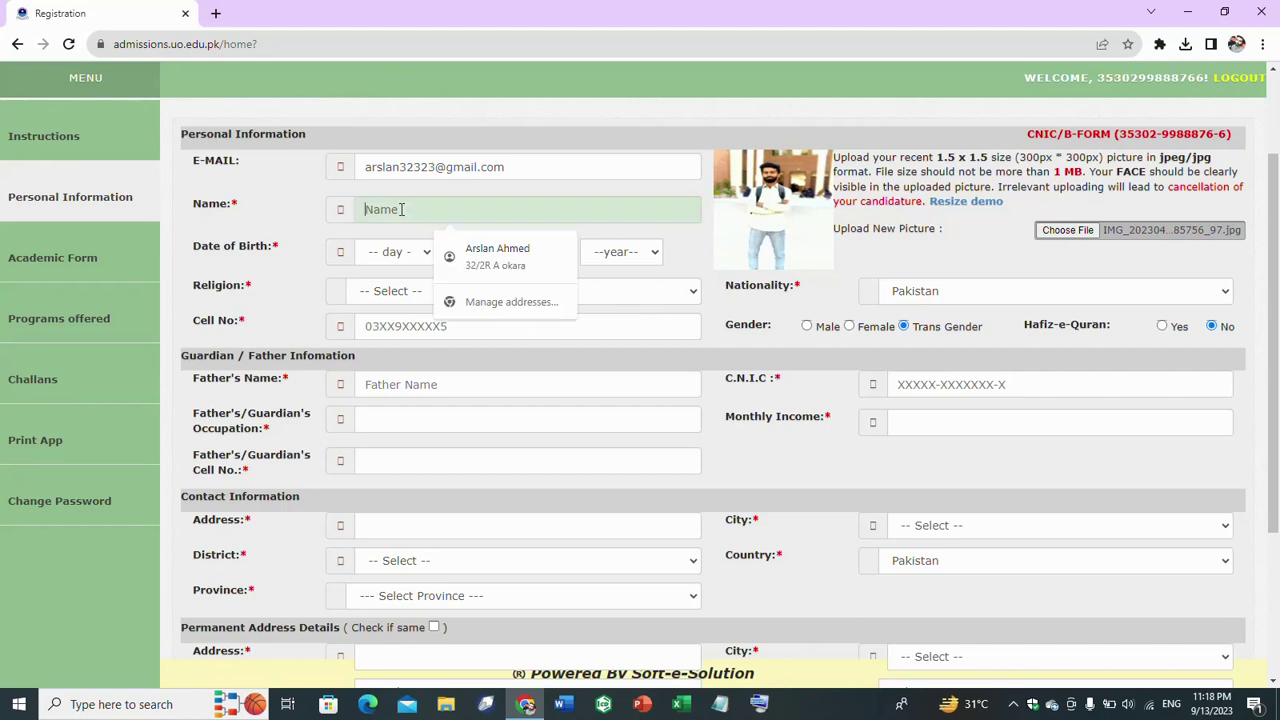
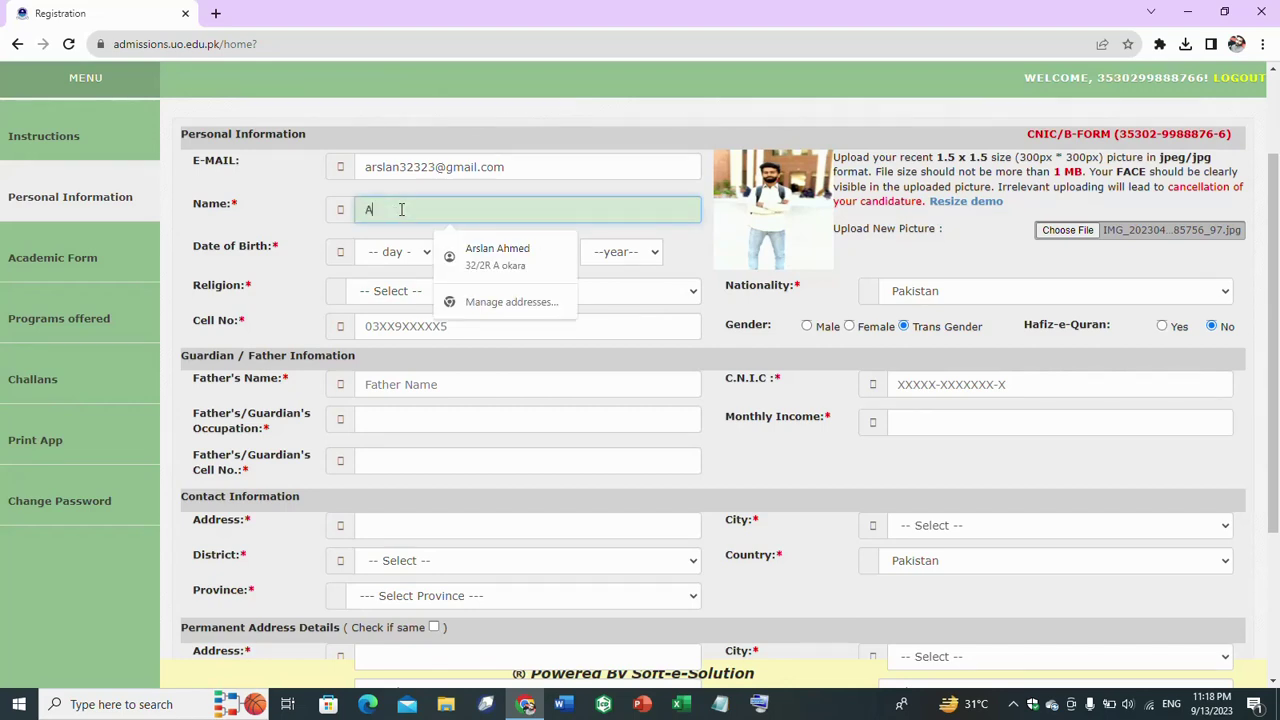
pyautogui.click(637, 236)
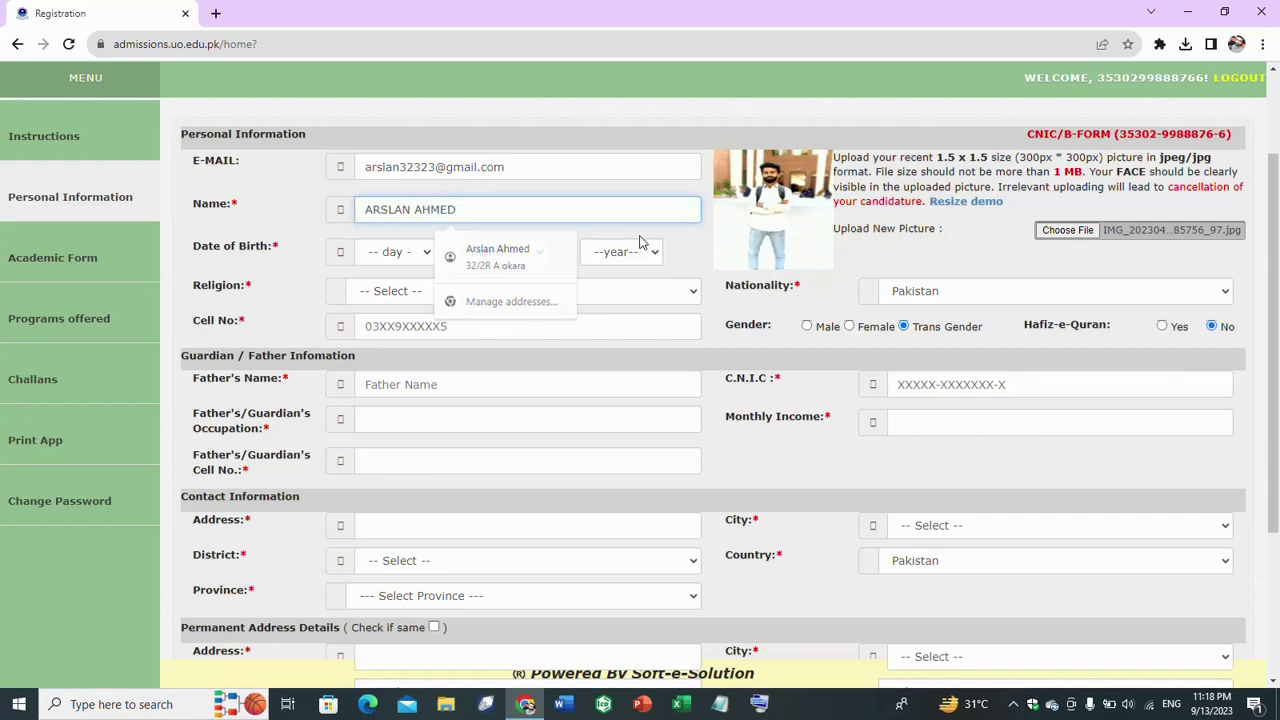
# - Set the date of birth to 15 July 2001
pyautogui.click(425, 253)
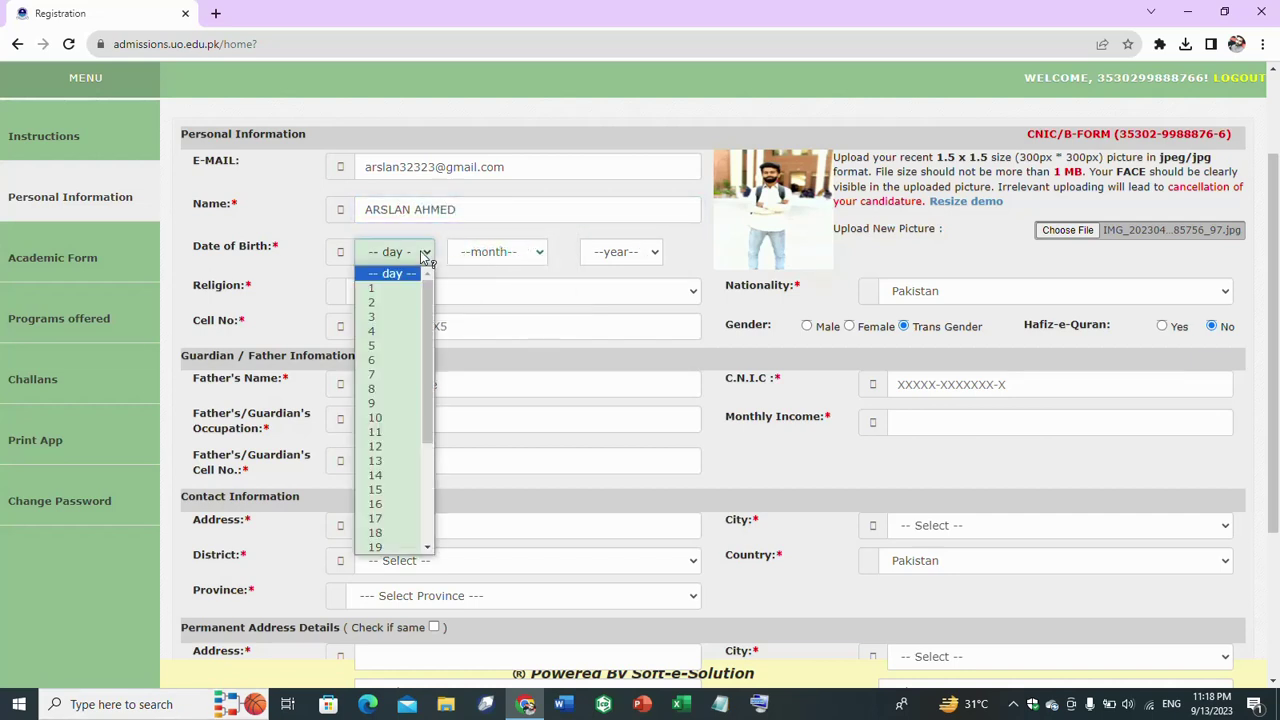
pyautogui.click(388, 489)
pyautogui.click(527, 254)
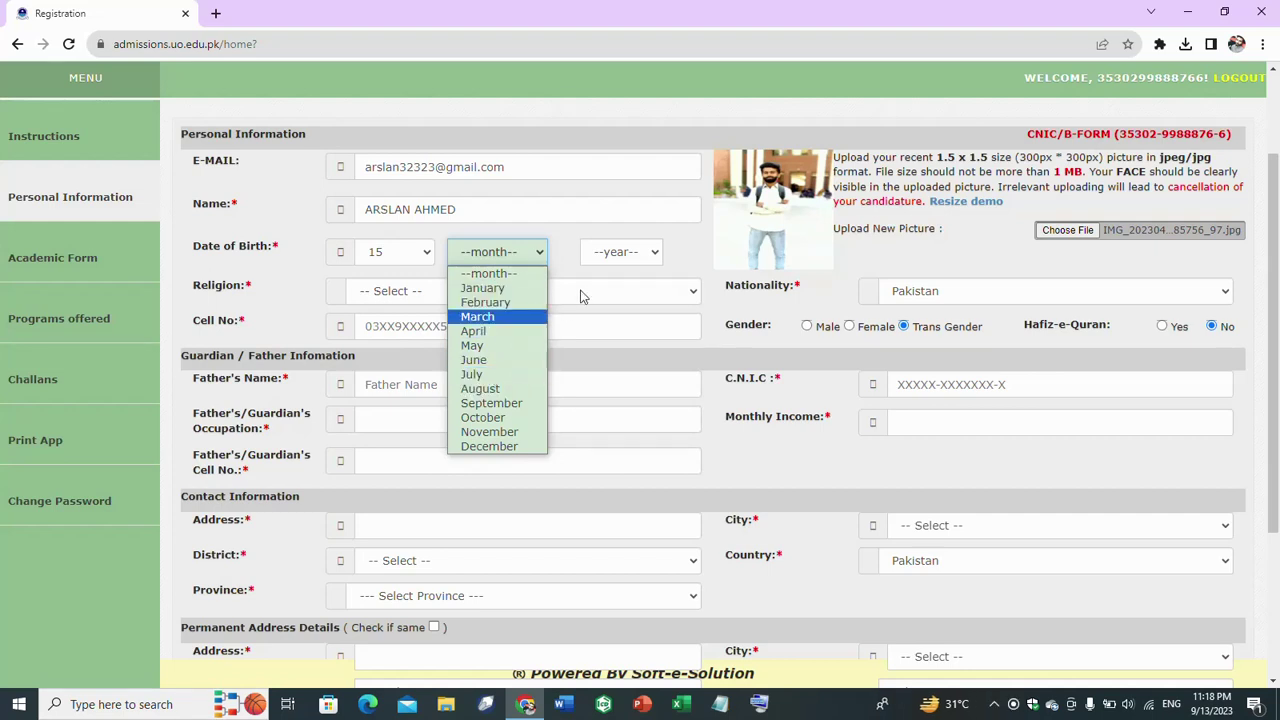
pyautogui.click(498, 377)
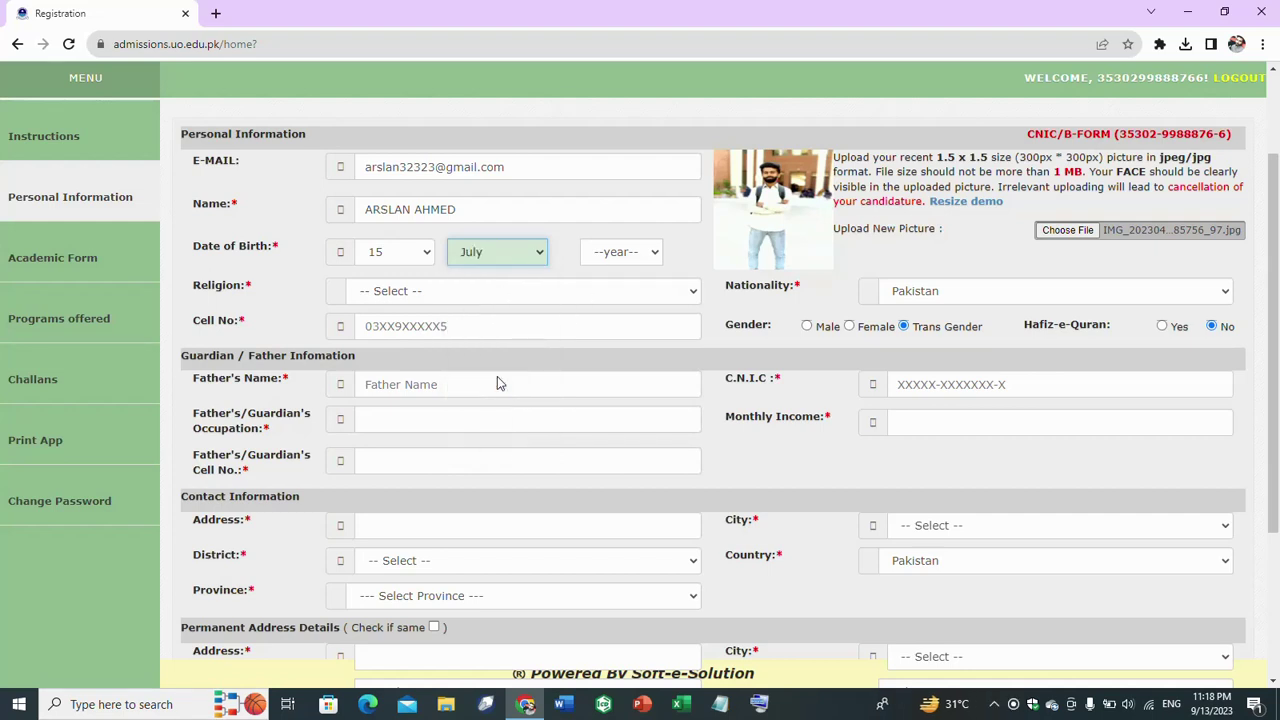
pyautogui.click(657, 252)
pyautogui.moveTo(655, 325); pyautogui.dragTo(655, 498)
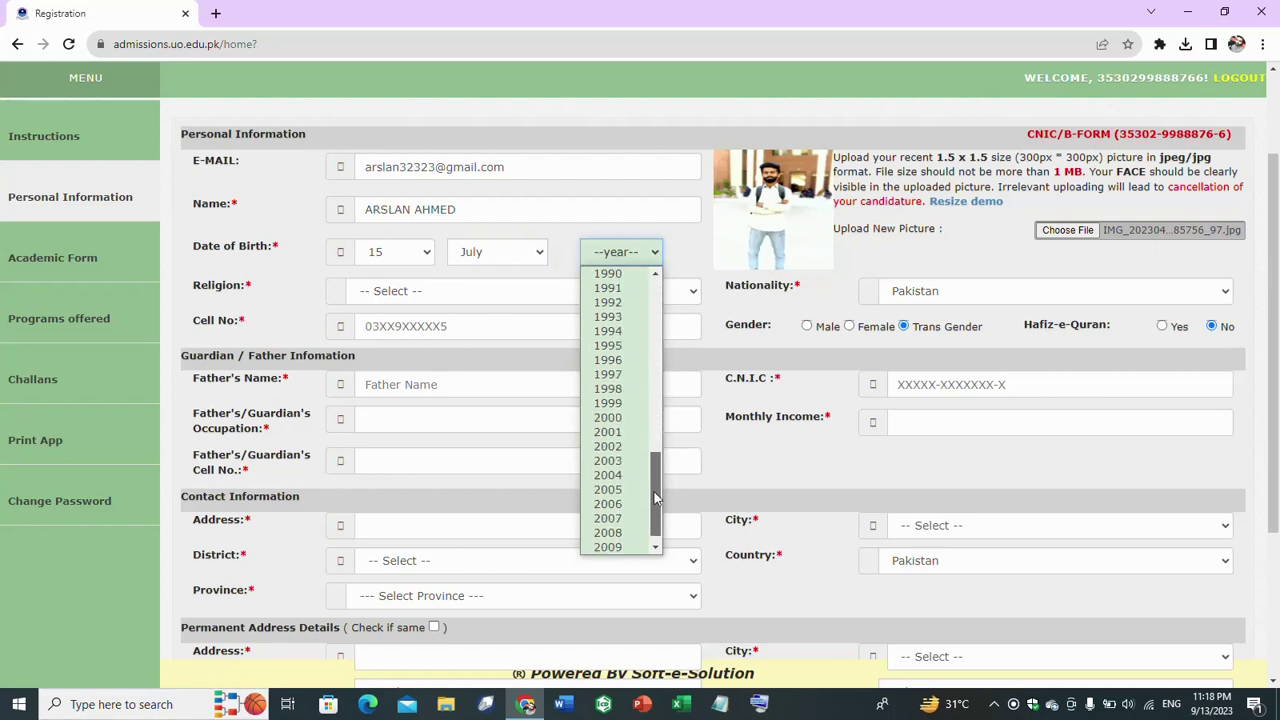
pyautogui.click(619, 432)
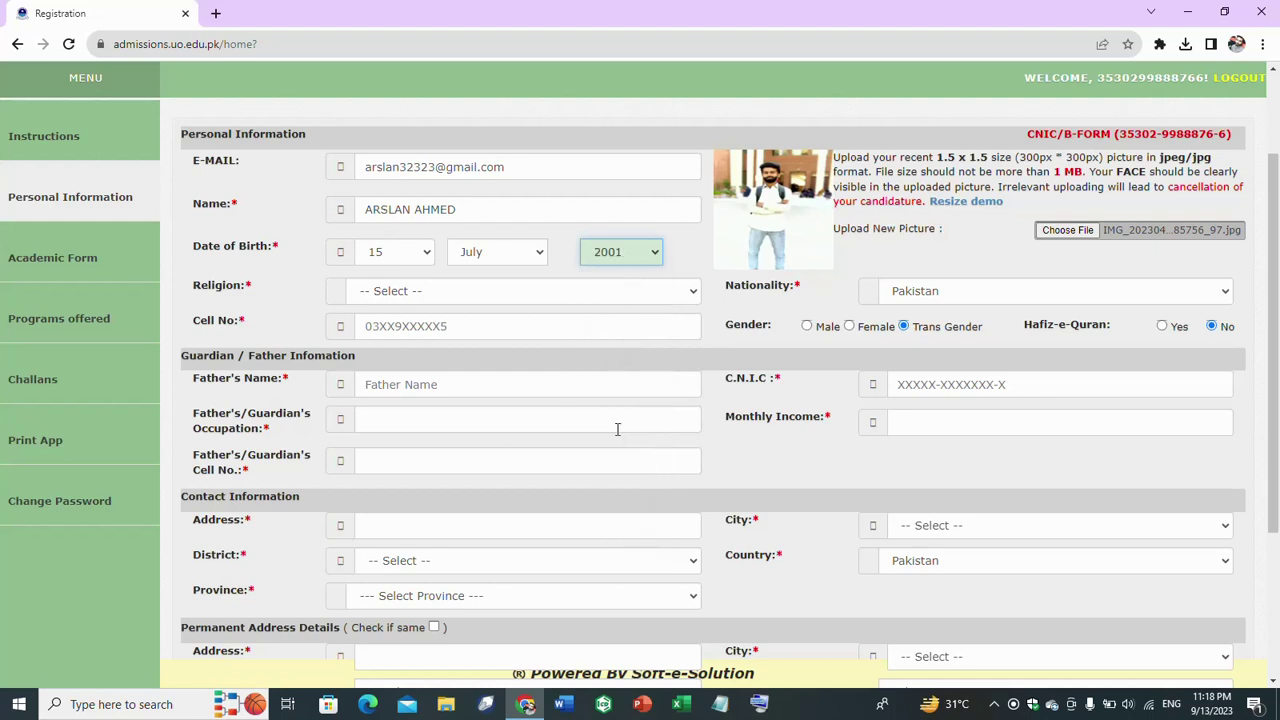
# - Choose ISLAM as religion, enter the applicant's cell number, and select Male gender
pyautogui.click(445, 302)
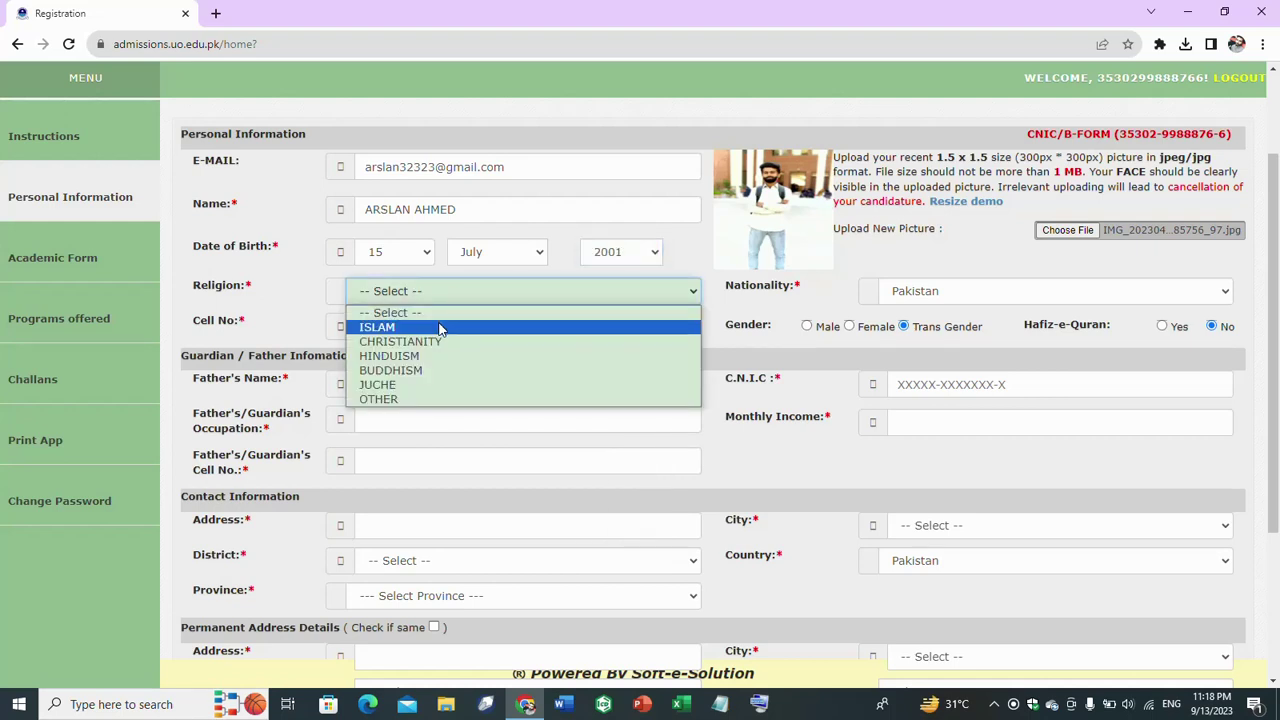
pyautogui.click(440, 328)
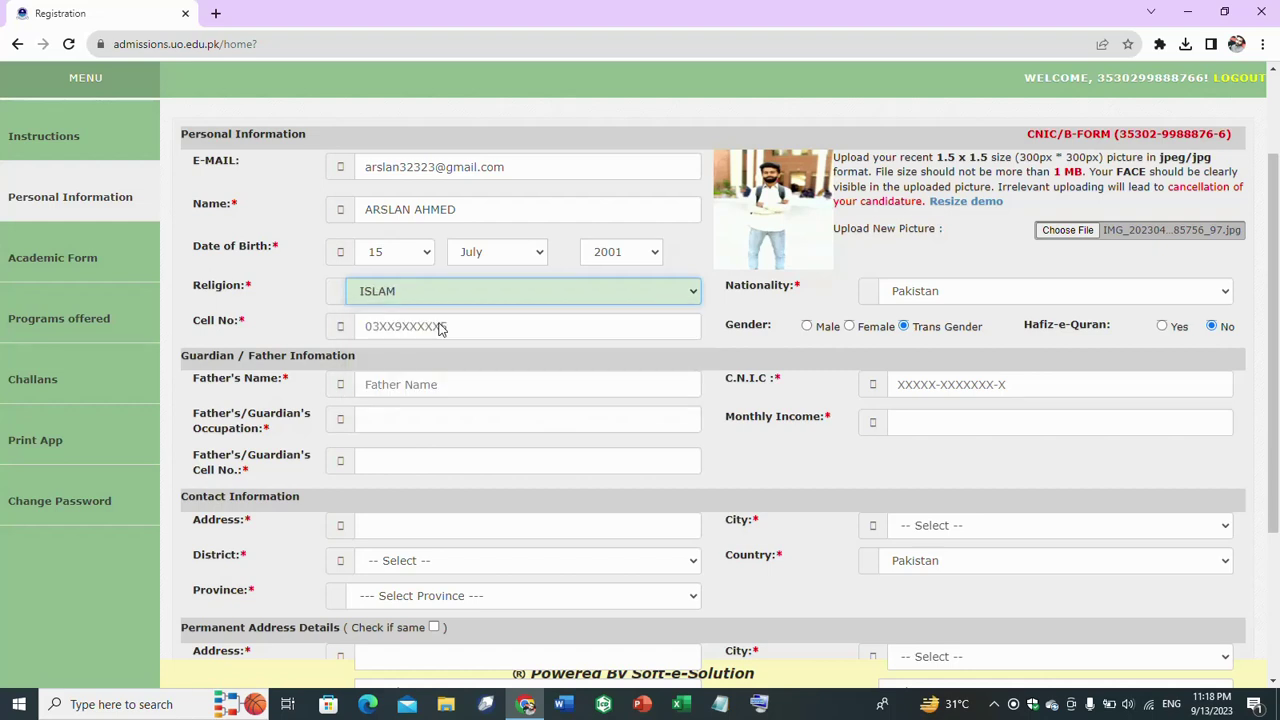
pyautogui.click(461, 330)
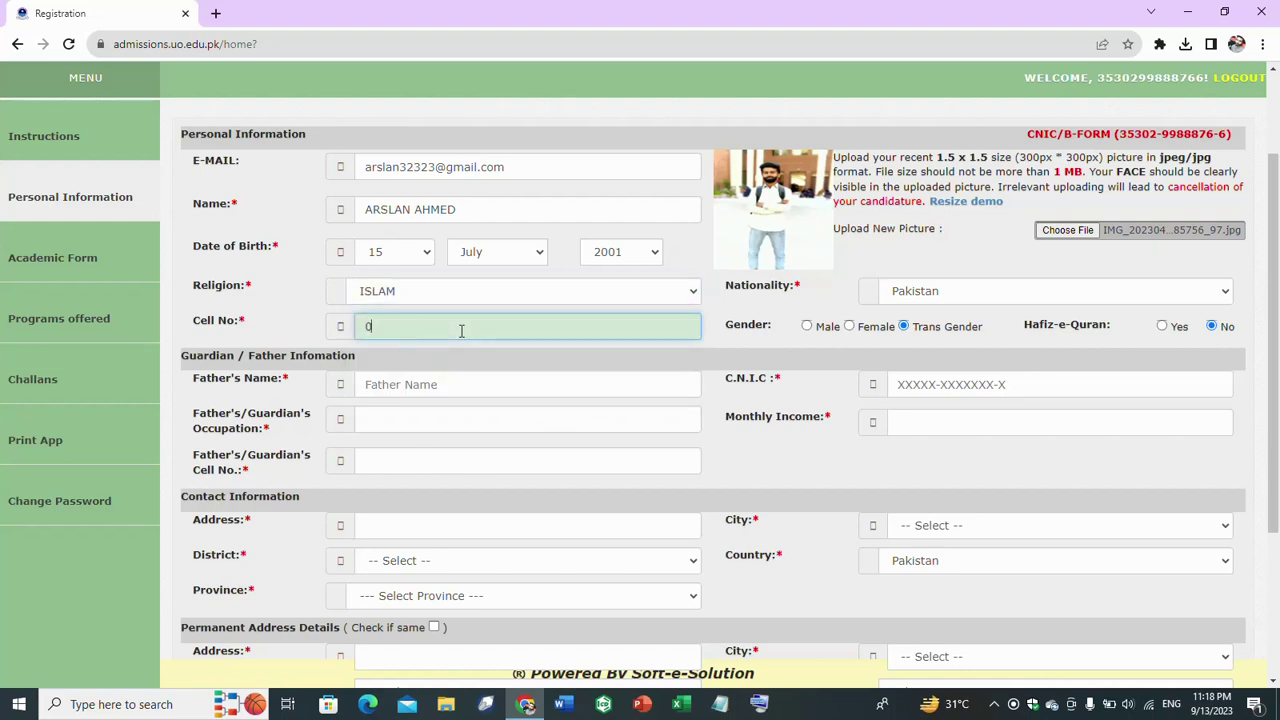
pyautogui.click(806, 327)
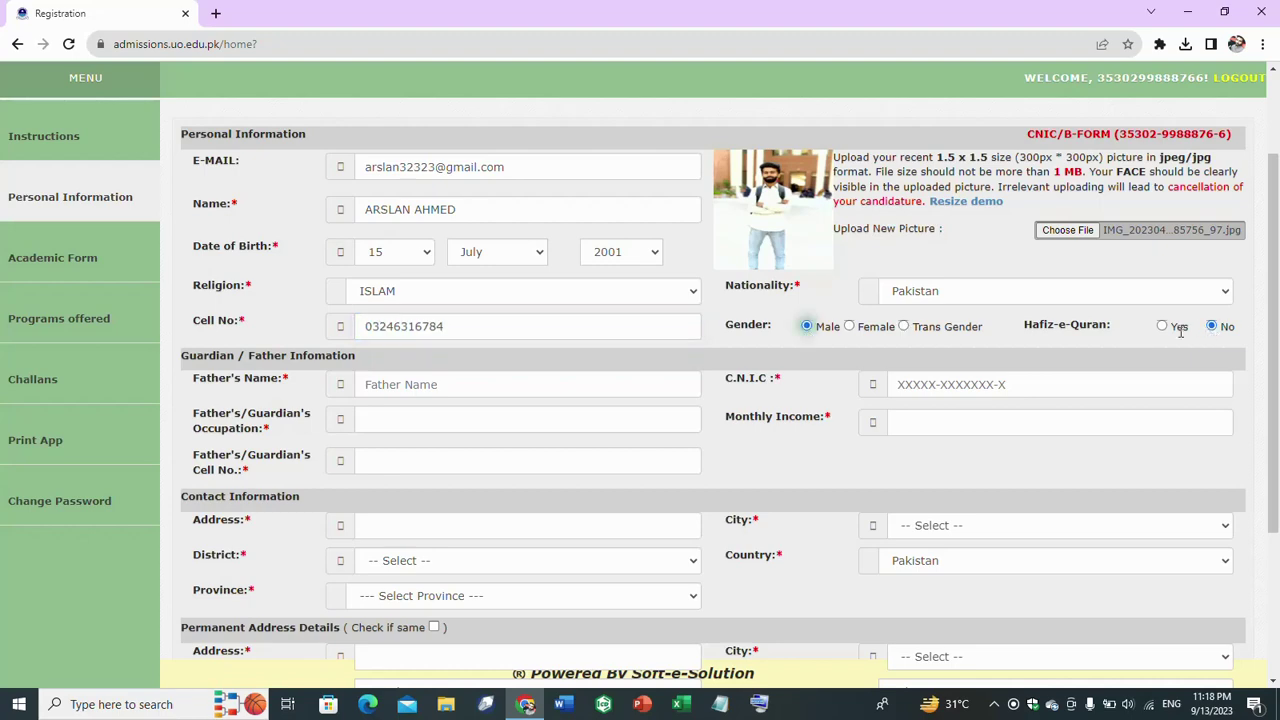
pyautogui.moveTo(1274, 318); pyautogui.dragTo(1275, 367)
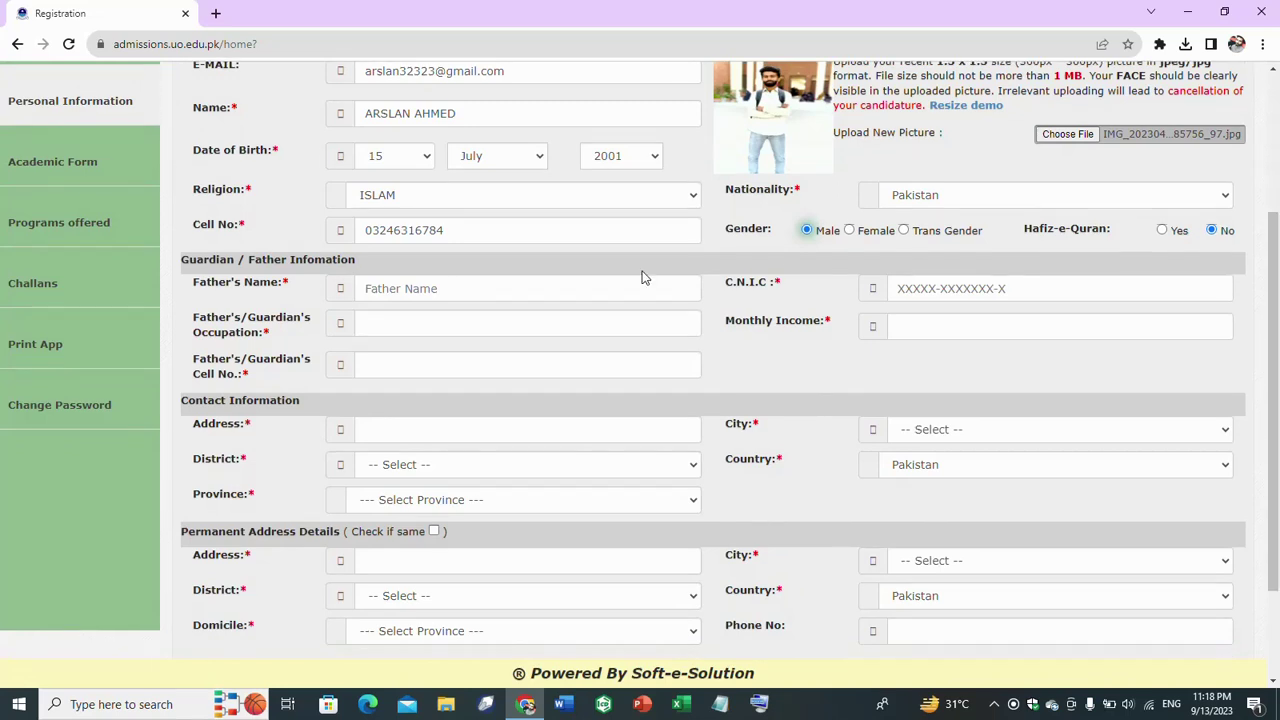
# - Enter the father's name and the father's CNIC number
pyautogui.click(493, 290)
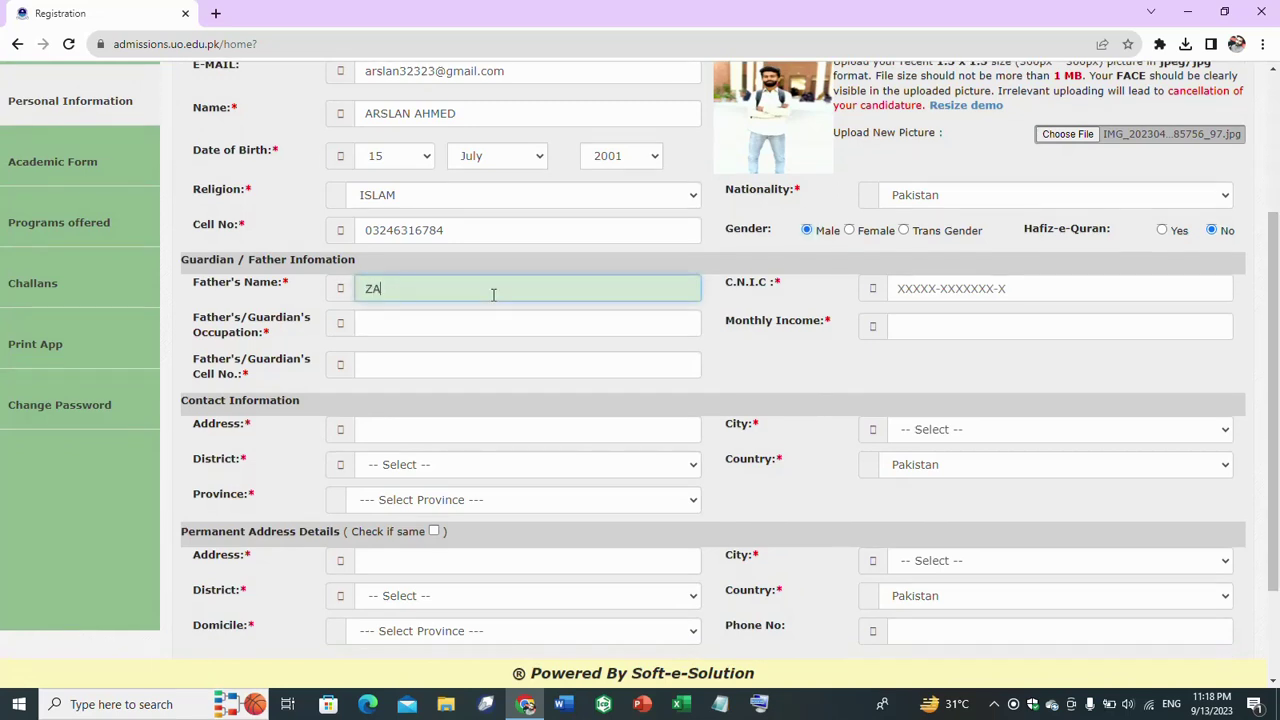
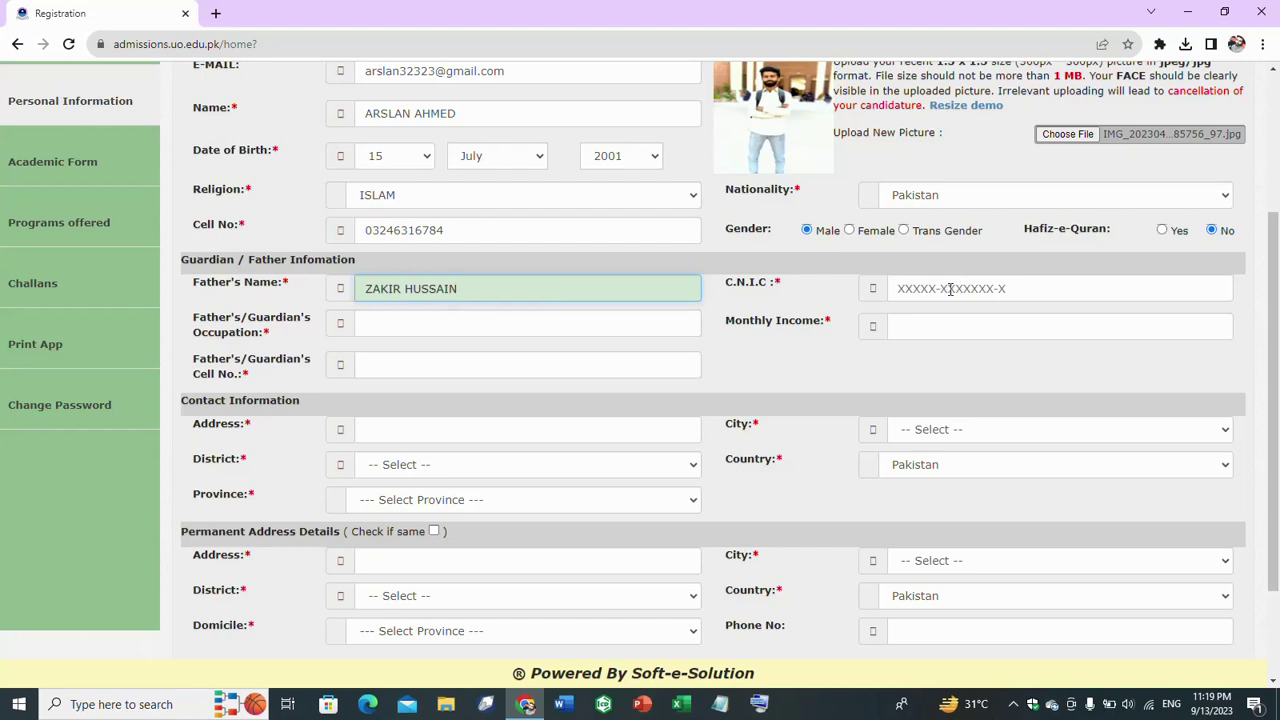
pyautogui.click(950, 288)
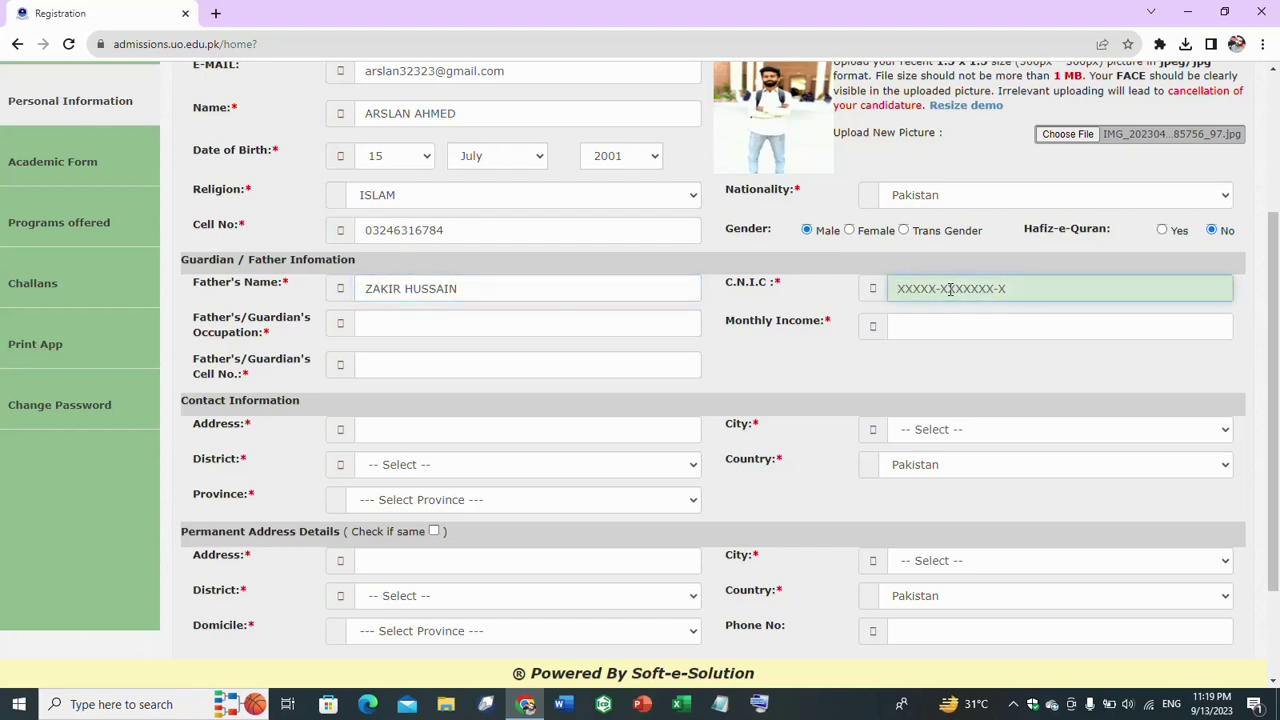
pyautogui.click(986, 337)
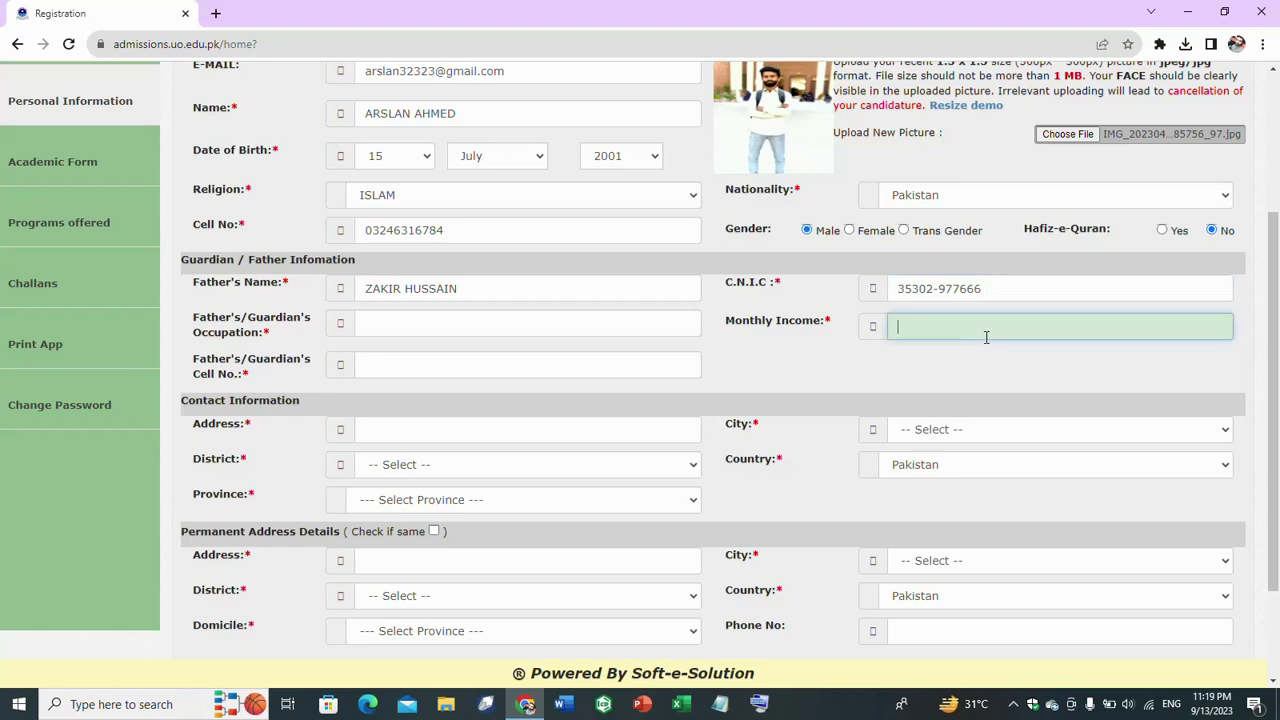
pyautogui.click(983, 292)
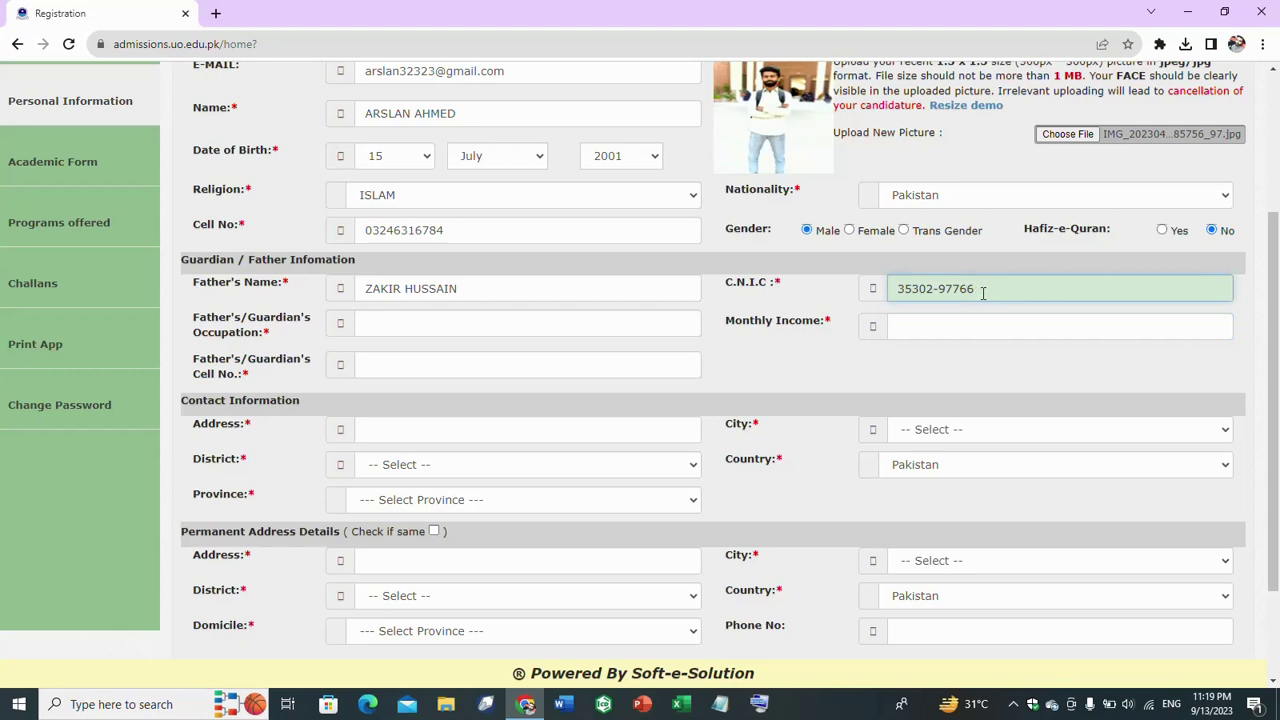
# - Set occupation to FARMER, monthly income to 35000, and enter the guardian's cell number
pyautogui.click(452, 327)
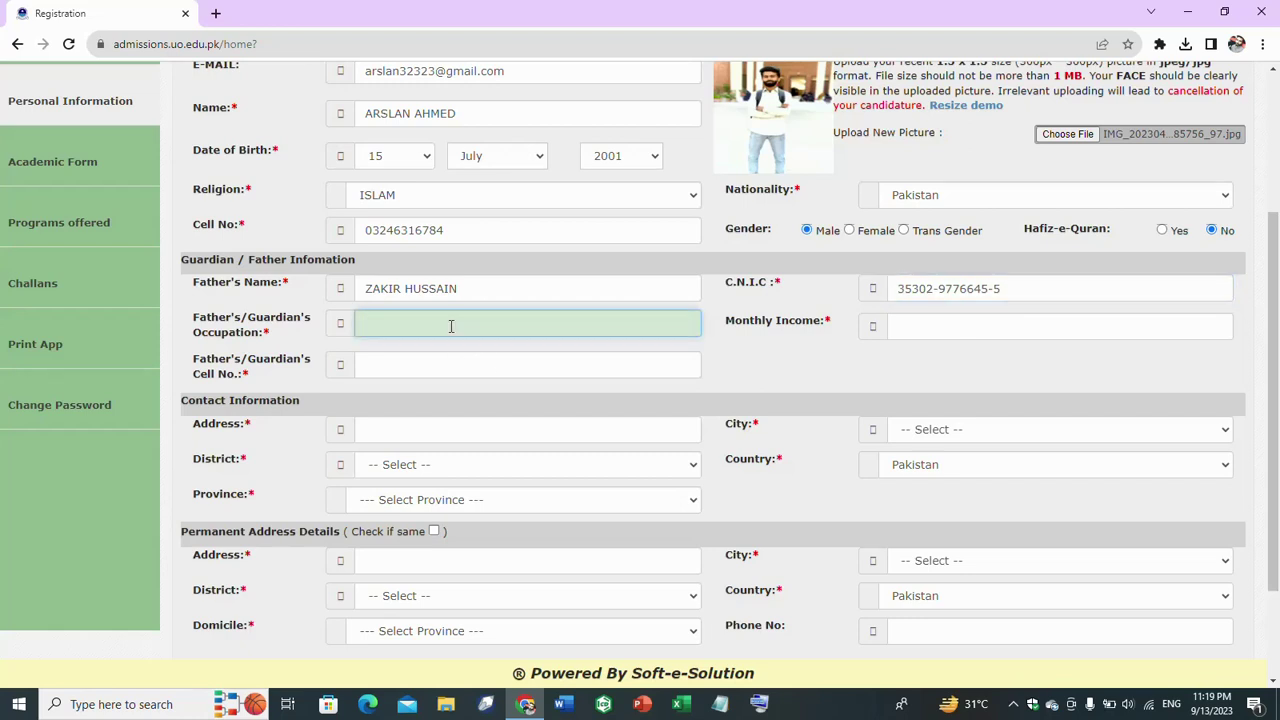
pyautogui.write('FARMER')
pyautogui.click(941, 316)
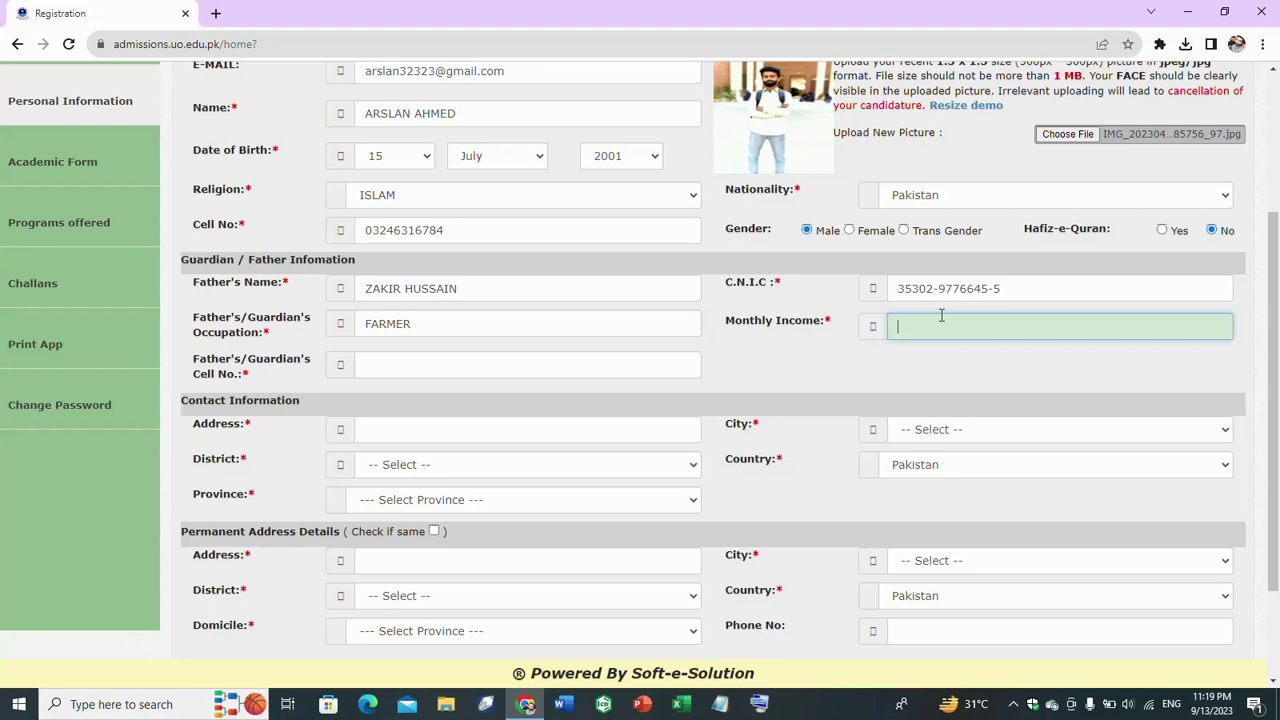
pyautogui.write('35000')
pyautogui.click(390, 367)
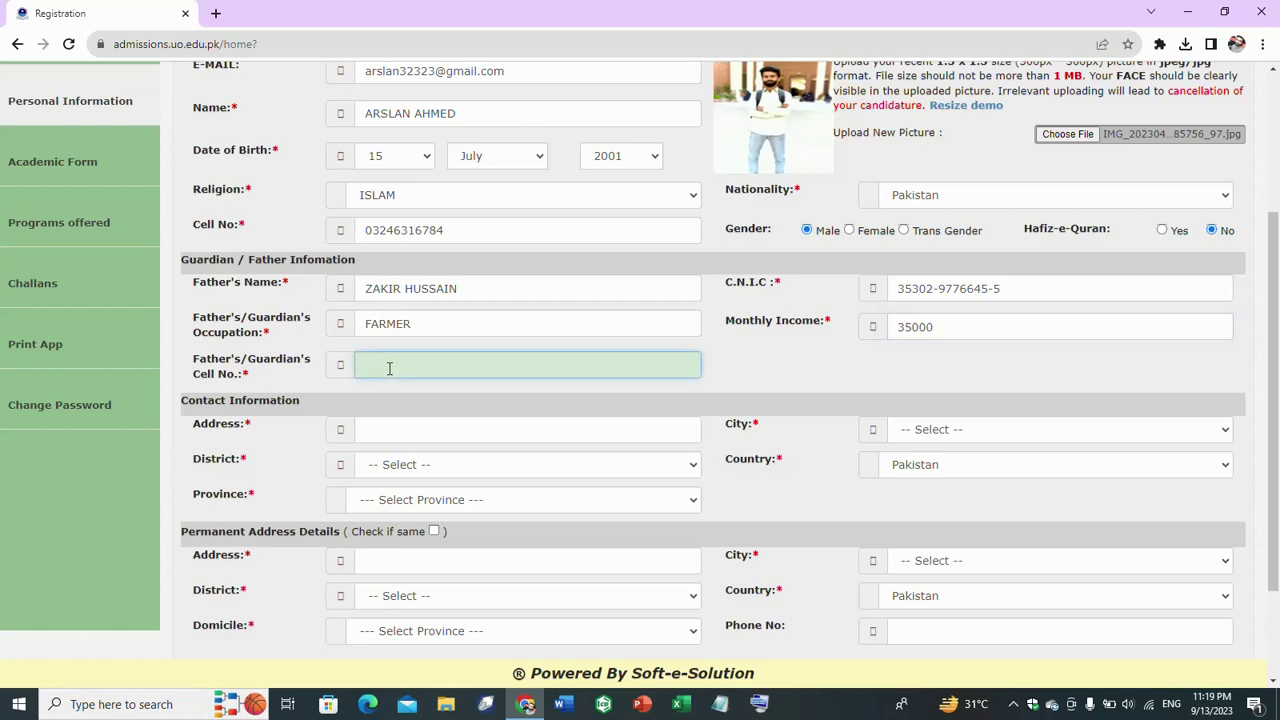
# - Enter OKARA as the contact address and choose Okara as the city
pyautogui.click(388, 432)
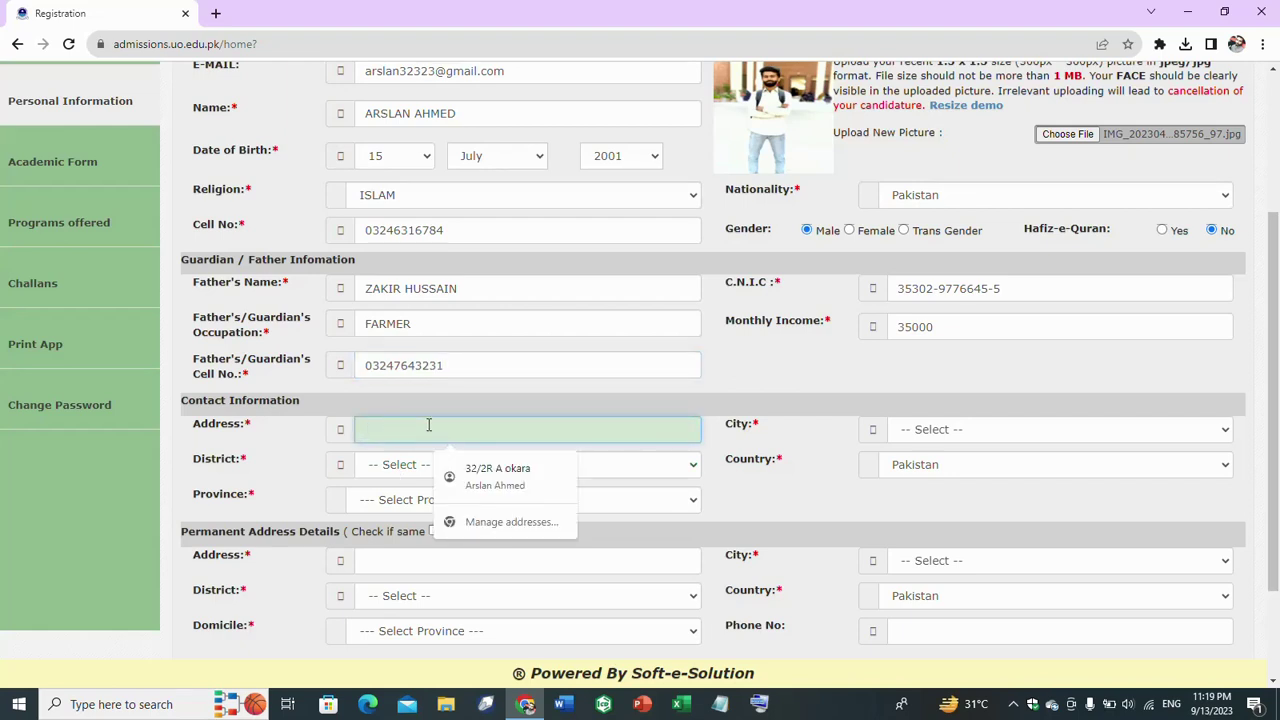
pyautogui.write('OK')
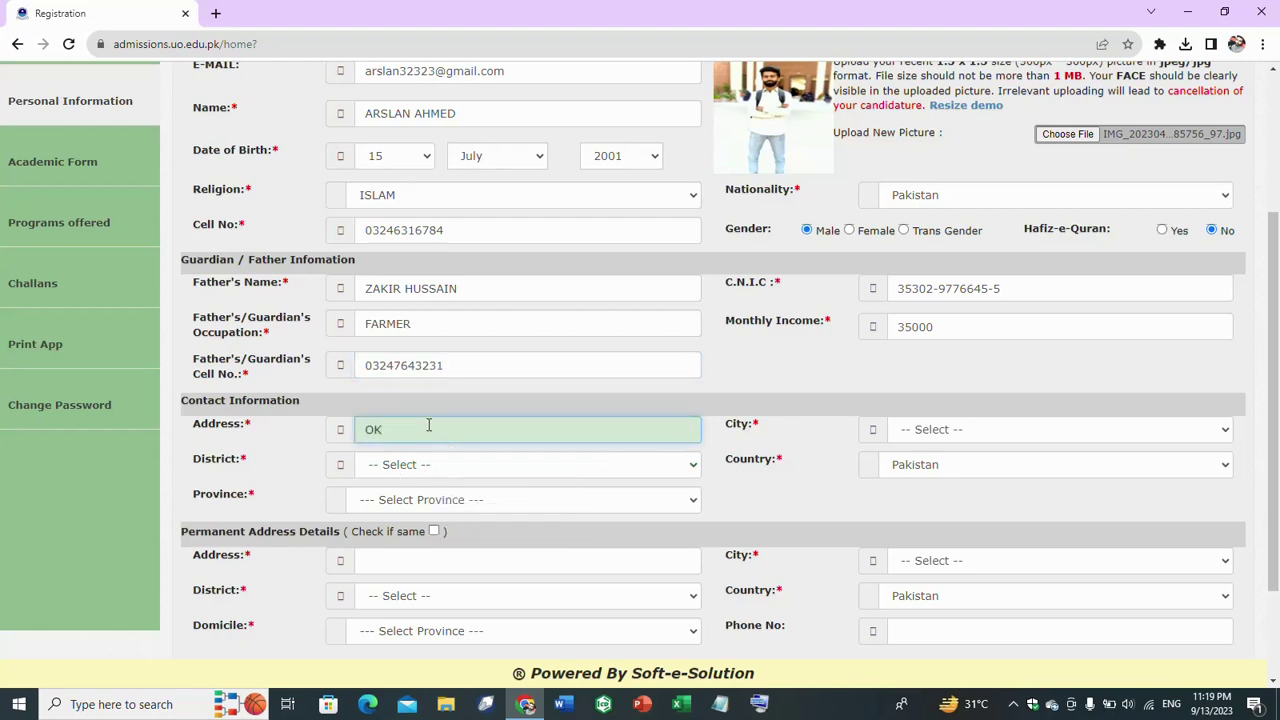
pyautogui.write('ARA')
pyautogui.click(969, 427)
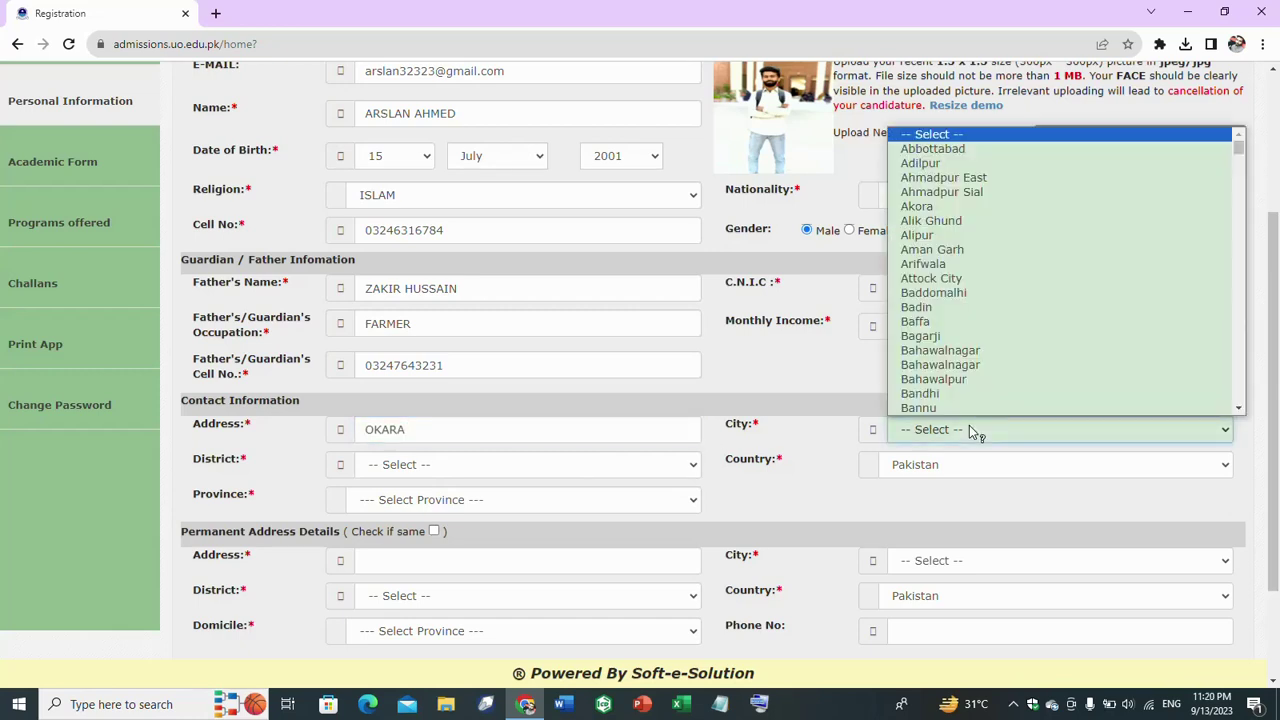
pyautogui.write('o')
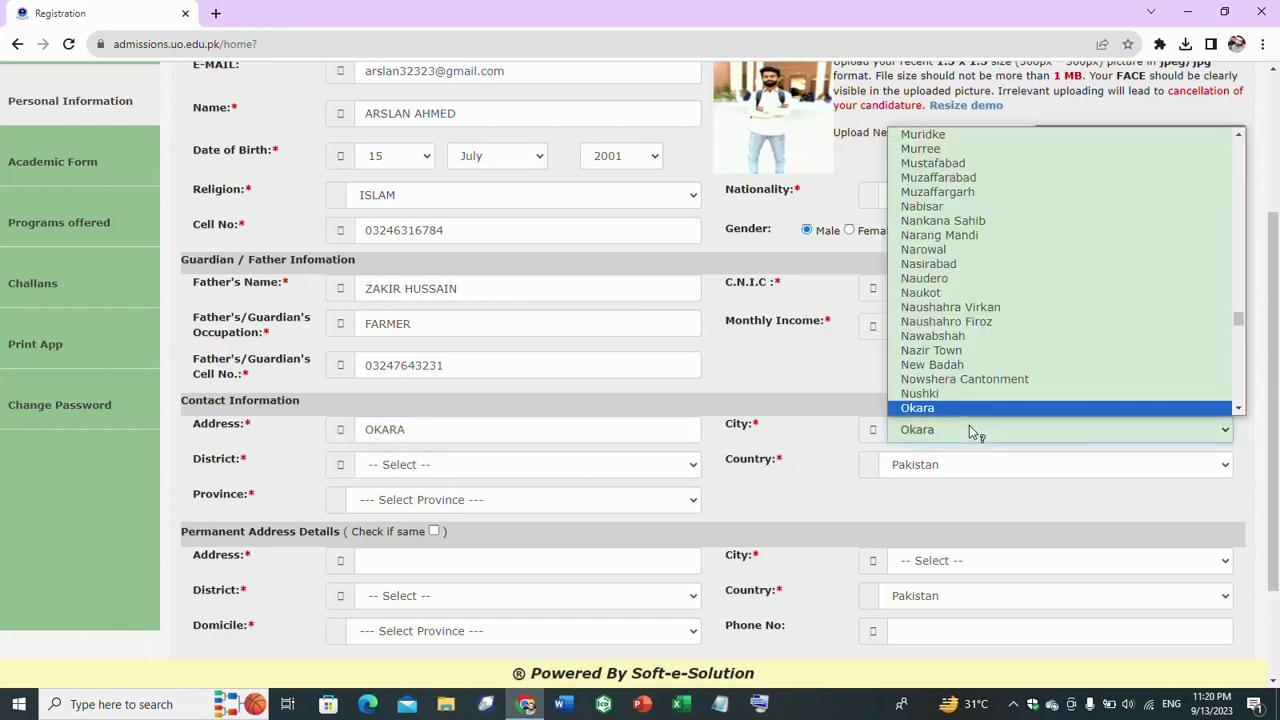
pyautogui.press('Return')
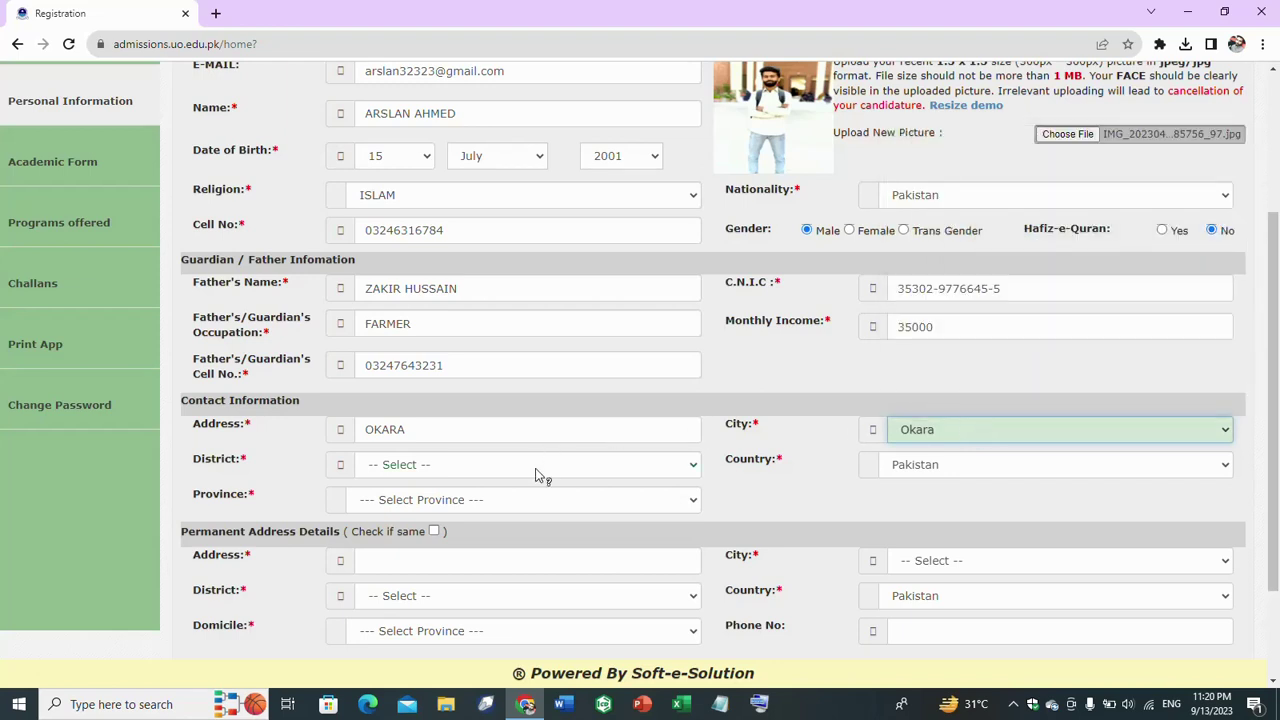
# - Set district Okara and province Punjab, and copy the address to the permanent address
pyautogui.click(537, 465)
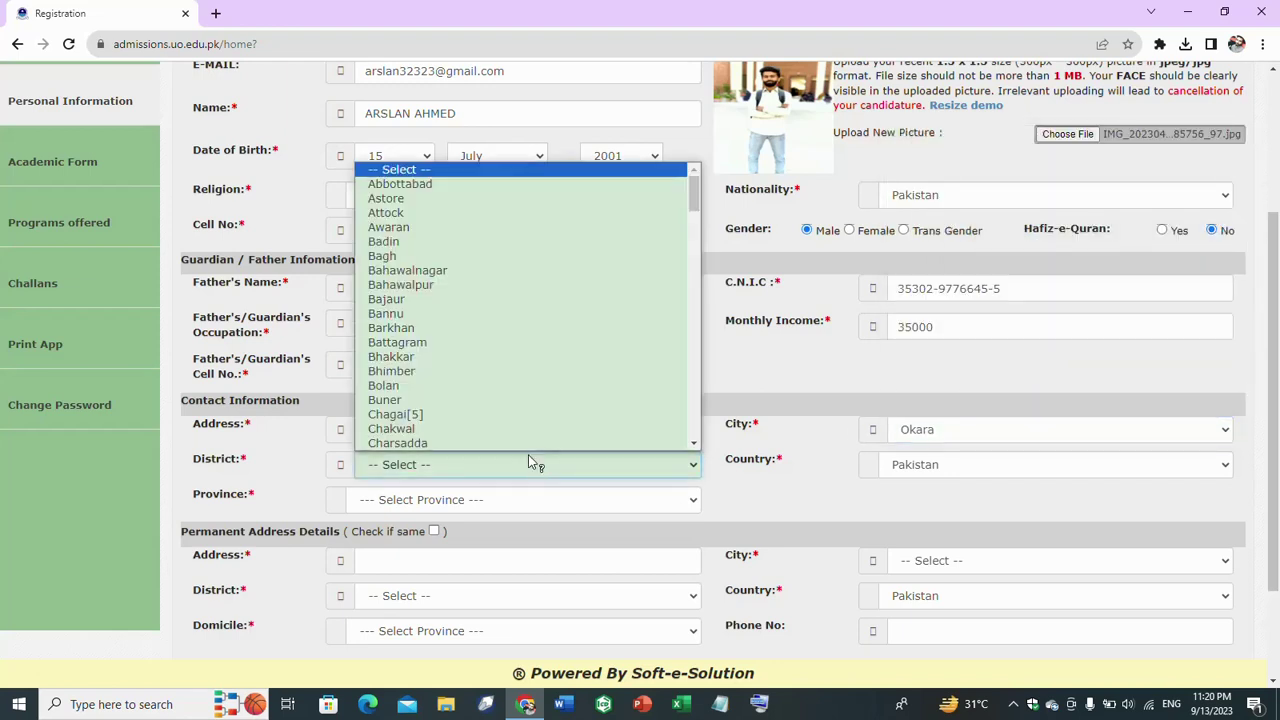
pyautogui.write('o')
pyautogui.press('Return')
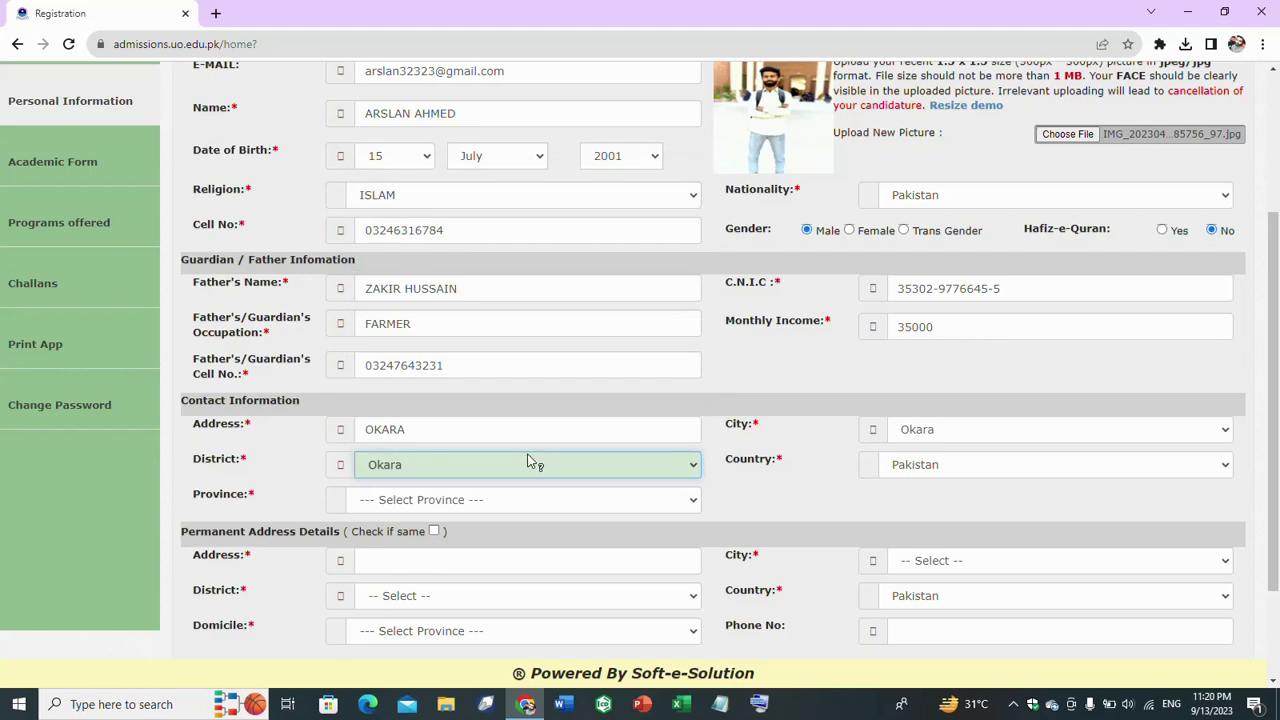
pyautogui.click(470, 502)
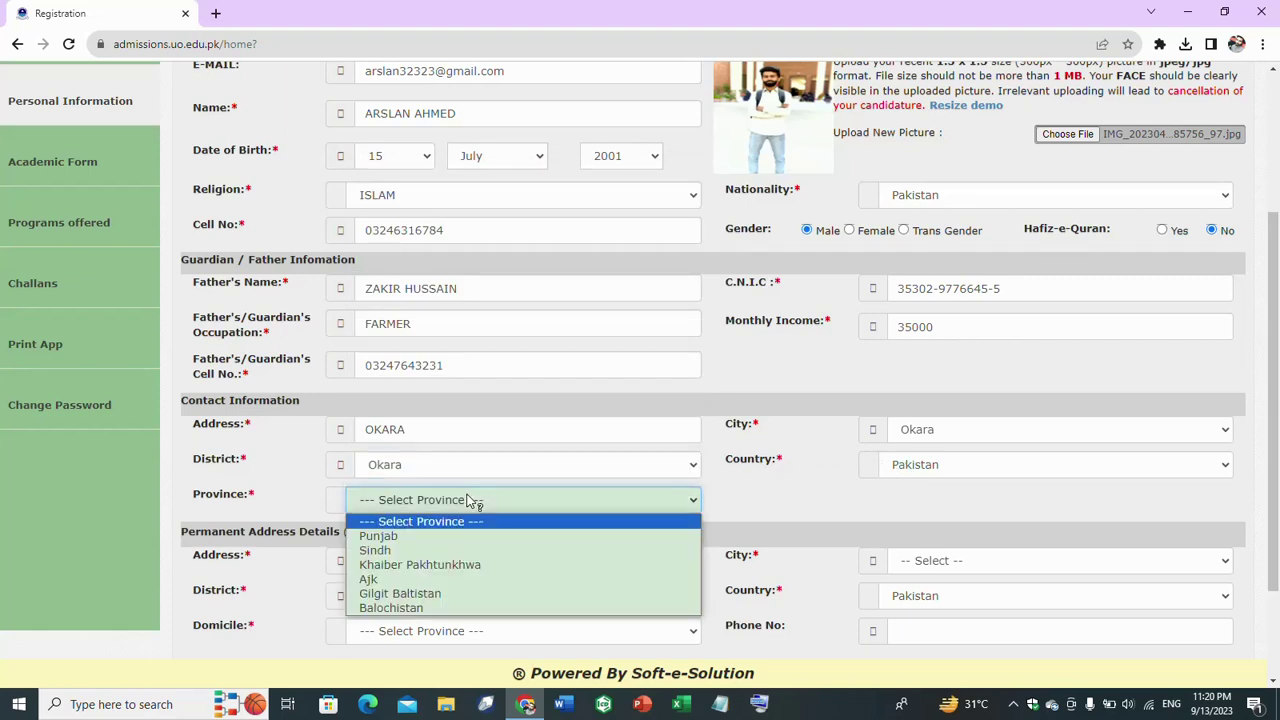
pyautogui.click(486, 533)
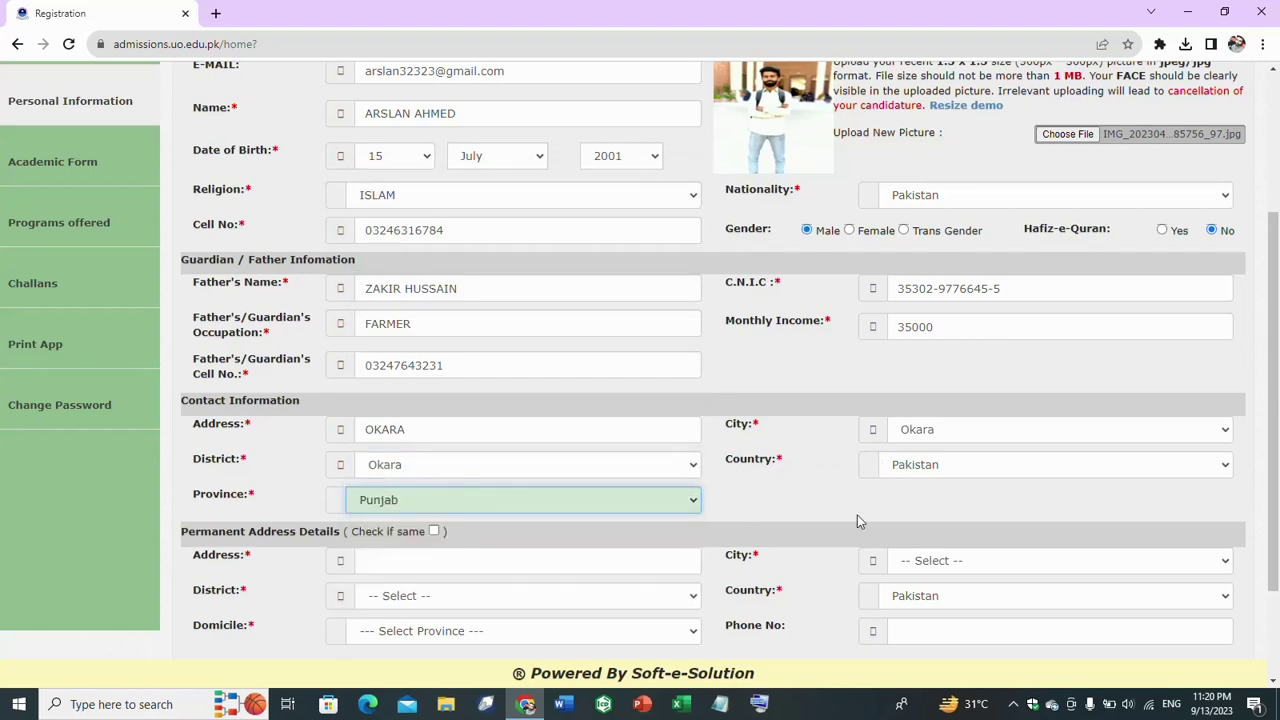
pyautogui.click(434, 532)
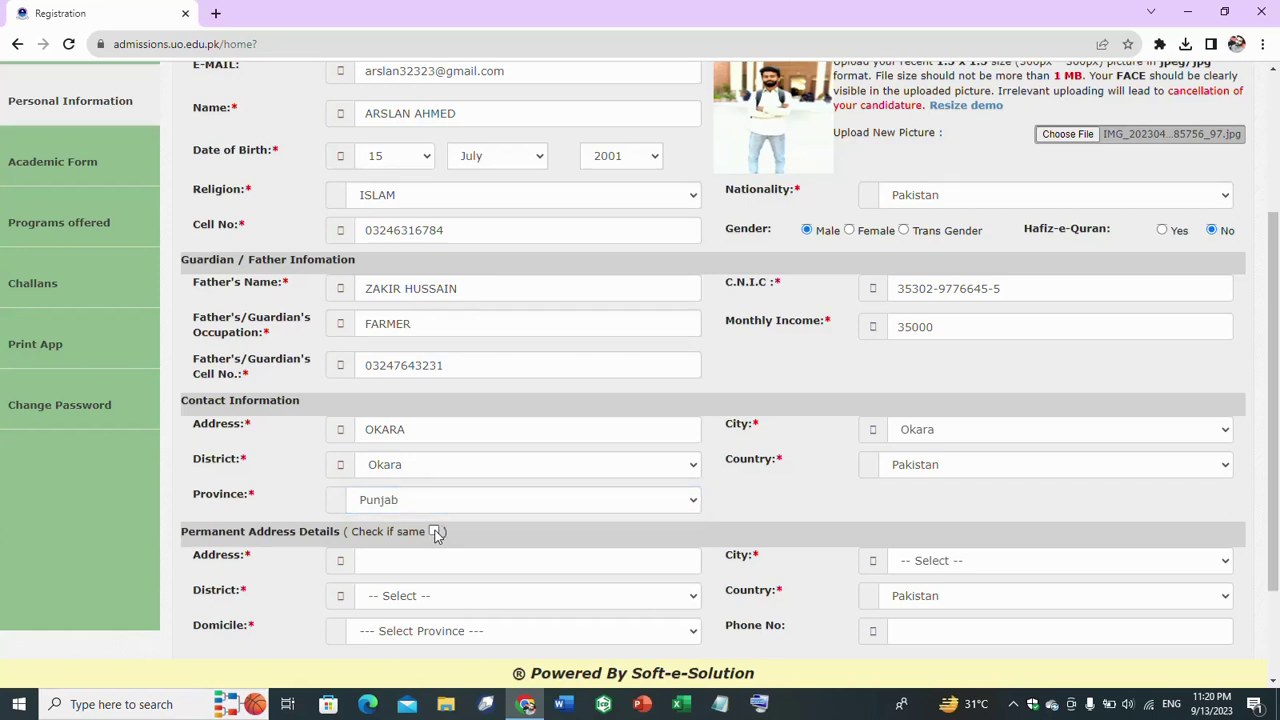
pyautogui.click(434, 532)
# - Fill the phone number from the autofill suggestion and save the personal information
pyautogui.scroll(-2, 968, 532)
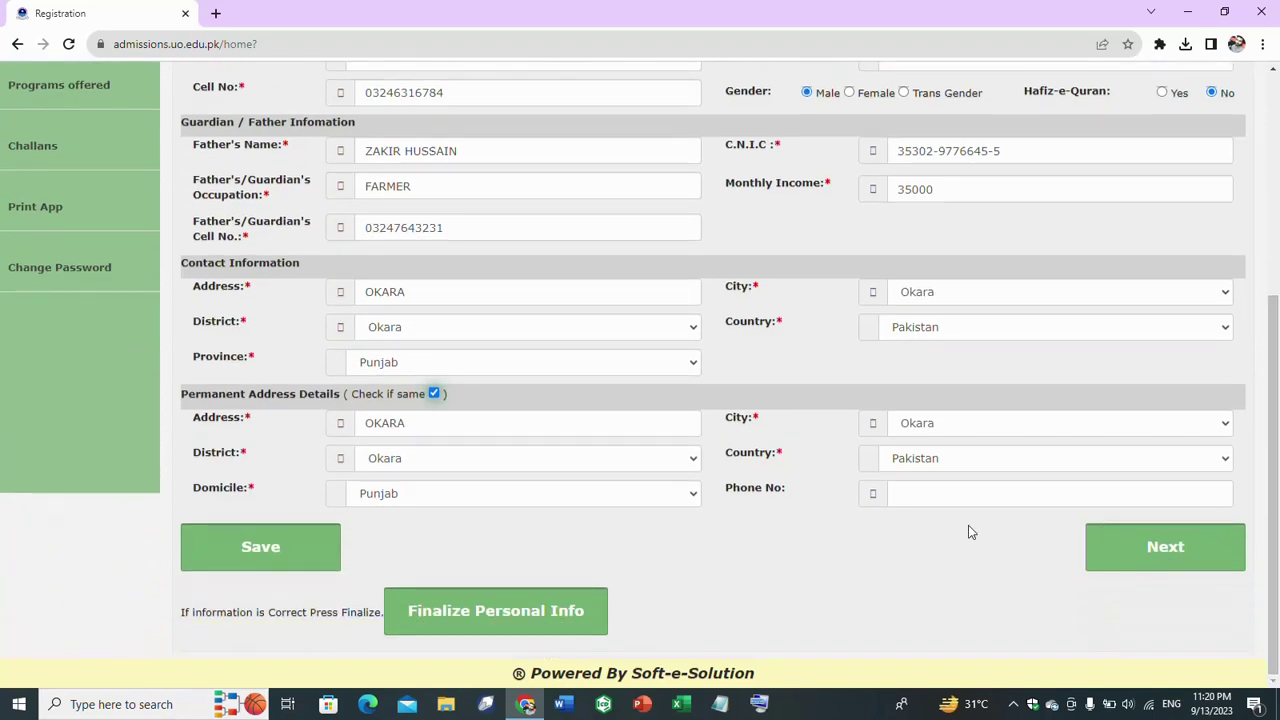
pyautogui.click(263, 550)
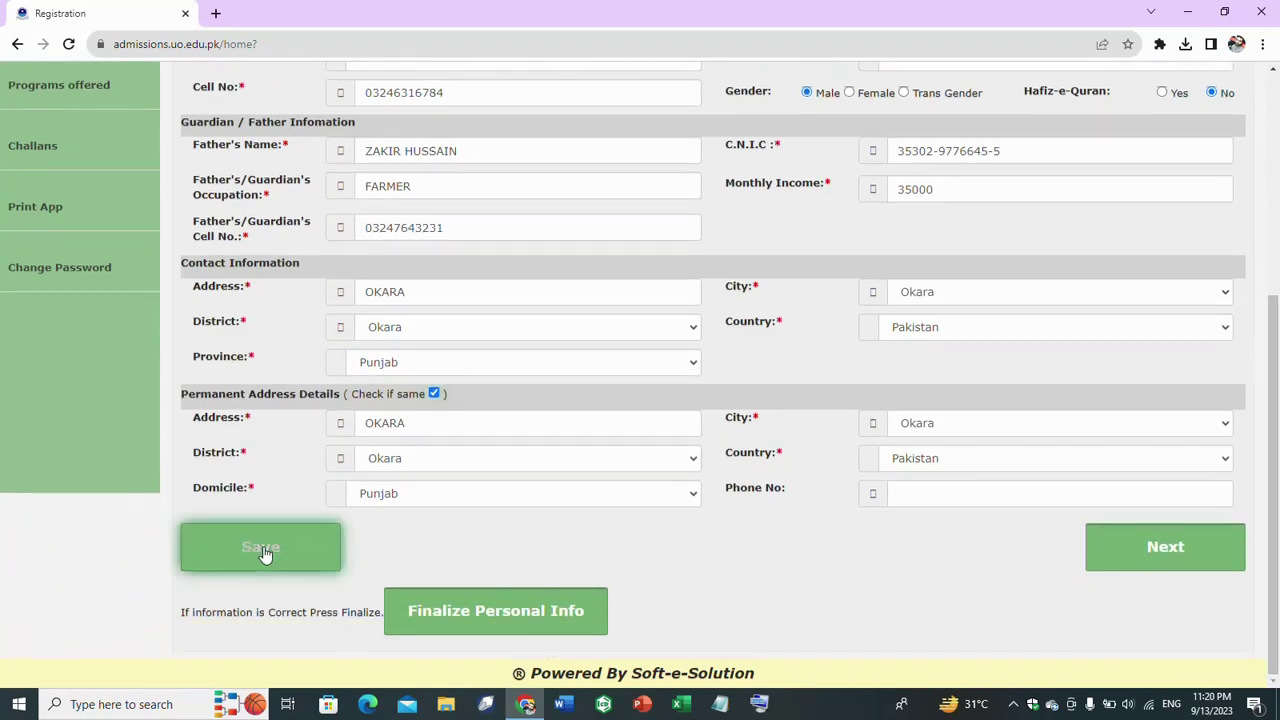
pyautogui.click(941, 495)
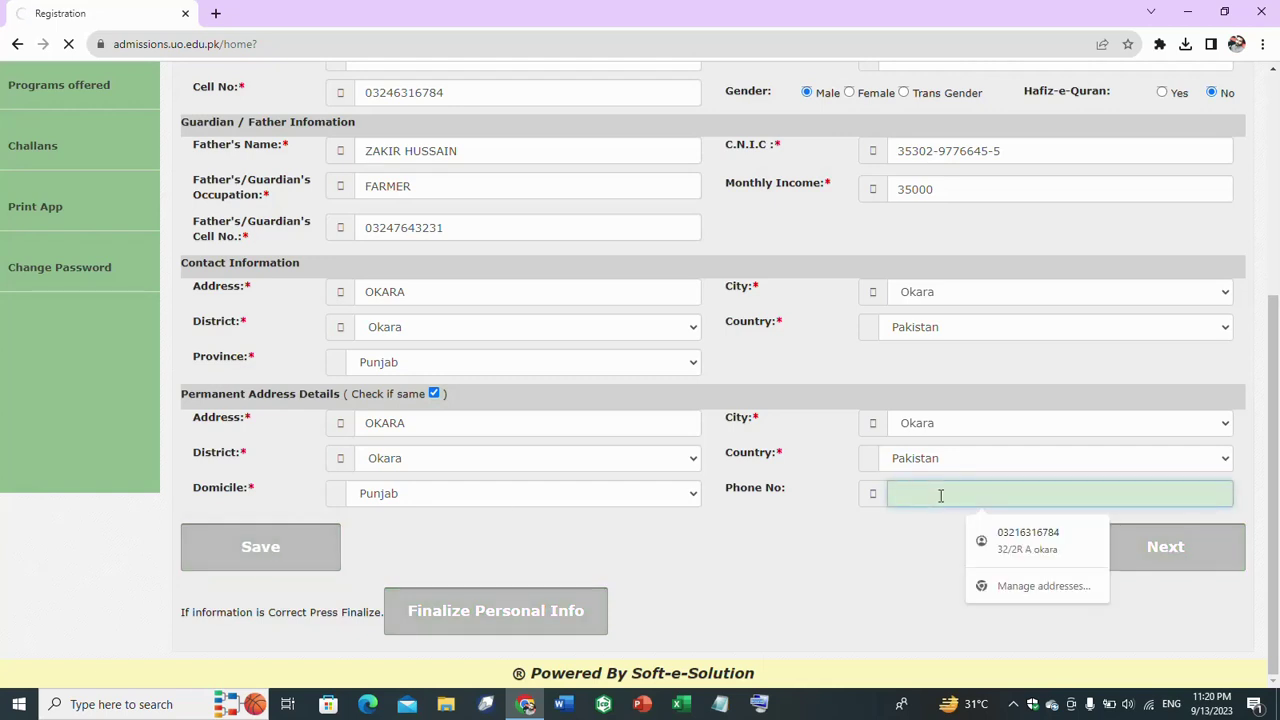
pyautogui.click(1065, 540)
pyautogui.click(315, 552)
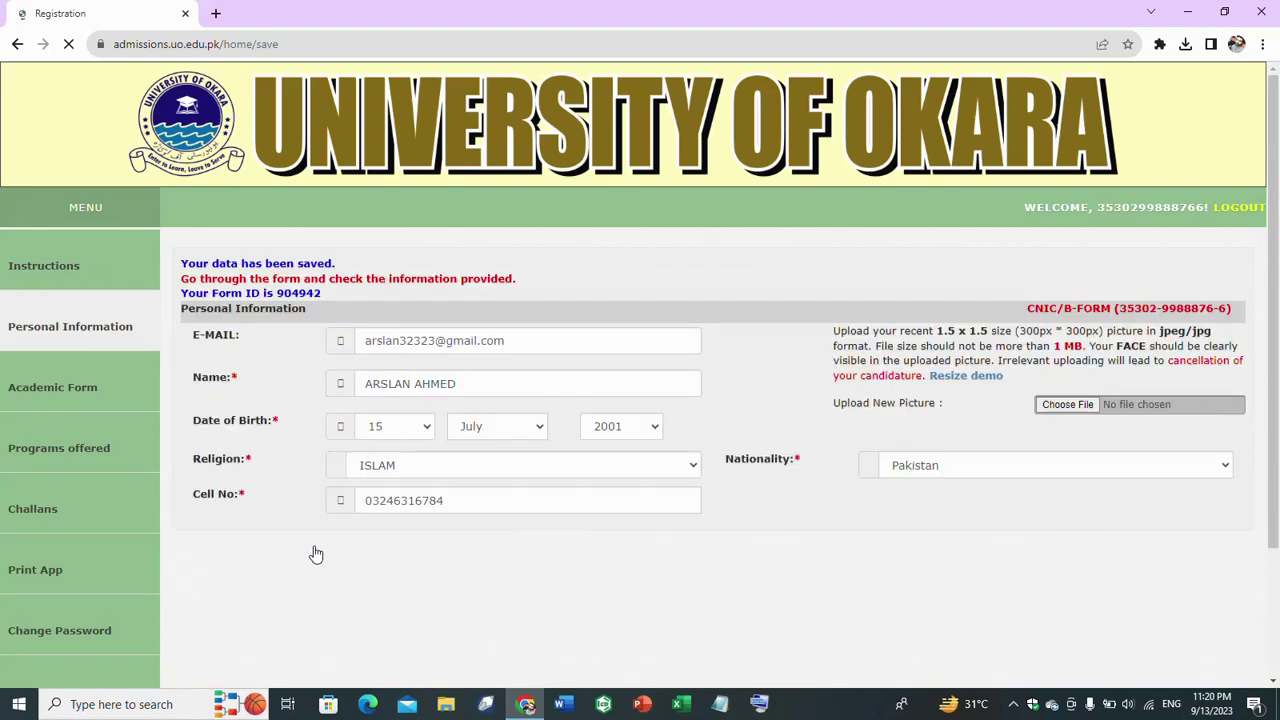
# - Finalize the personal information at the bottom of the form
pyautogui.scroll(-1, 1278, 343)
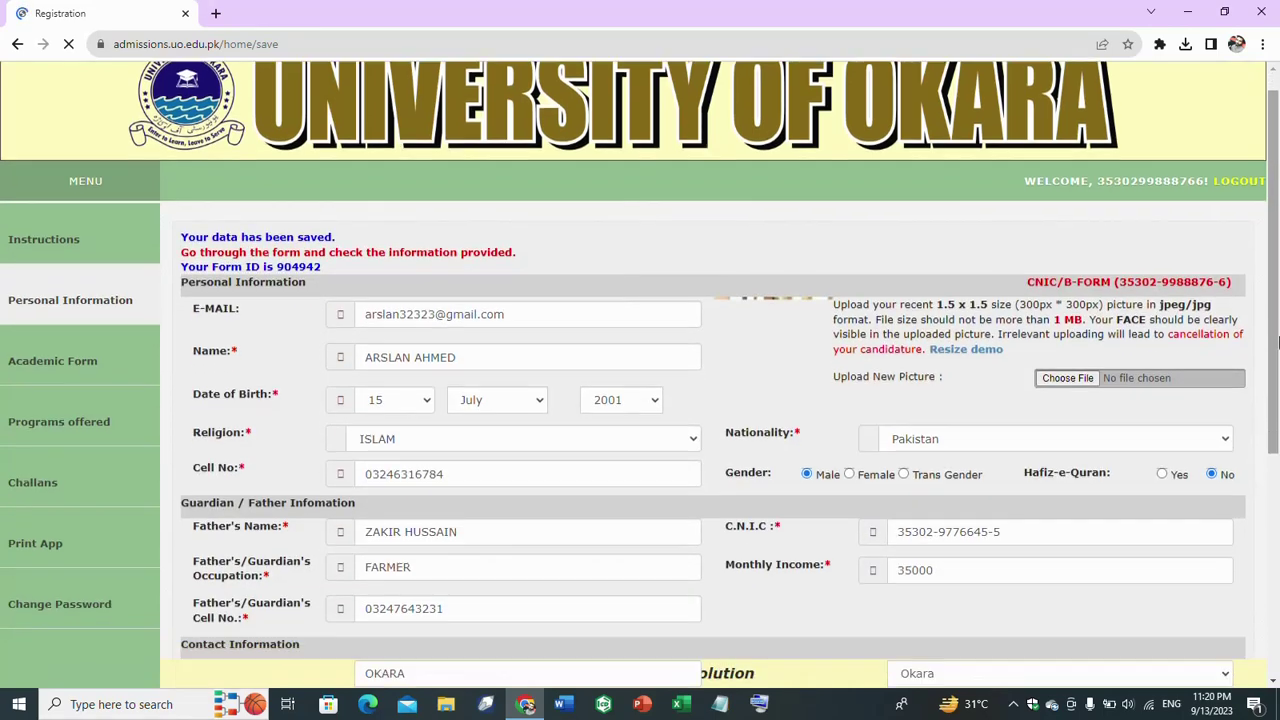
pyautogui.scroll(-5, 1278, 343)
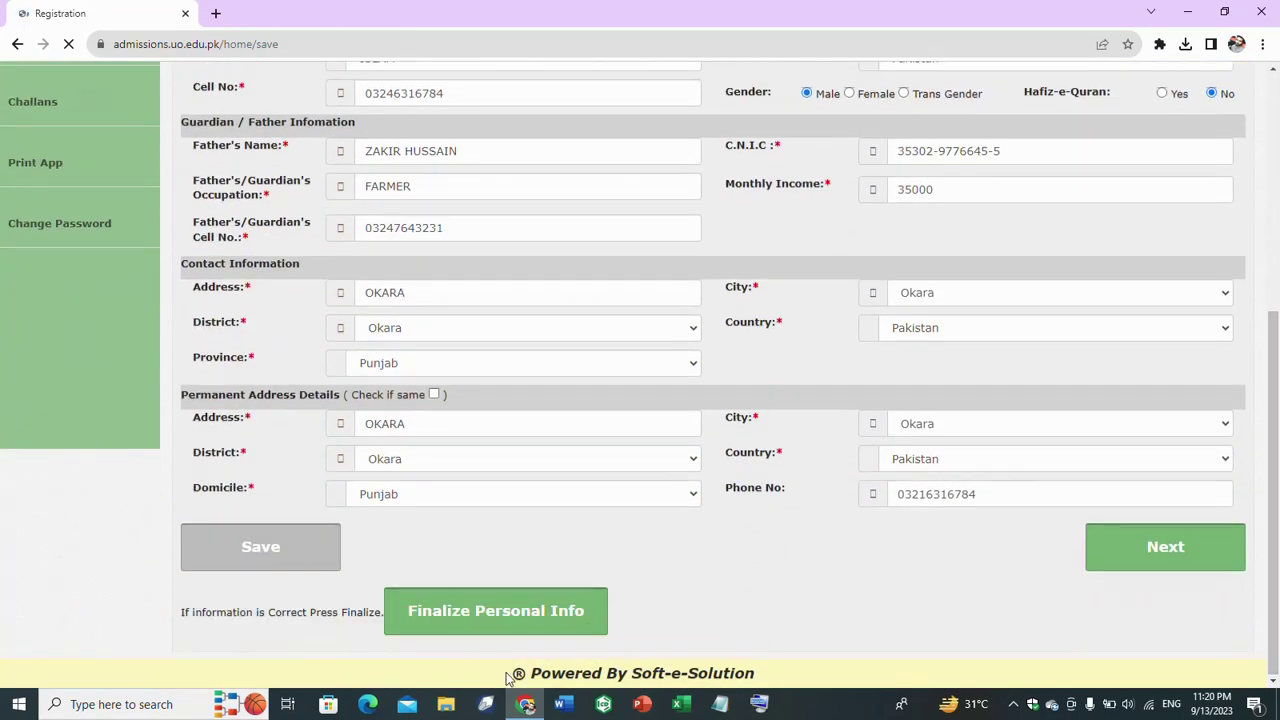
pyautogui.click(462, 614)
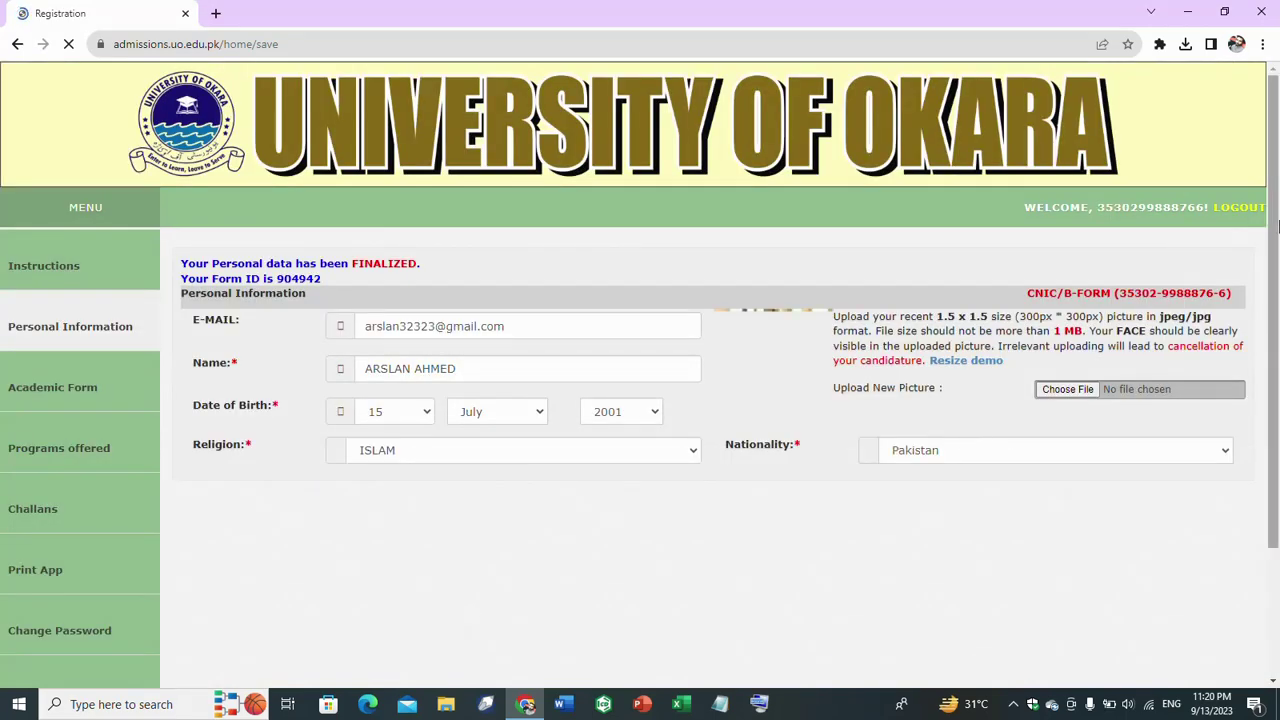
# - Go to the Academic Form page with the Academic Record table
pyautogui.moveTo(1273, 448); pyautogui.dragTo(1278, 583)
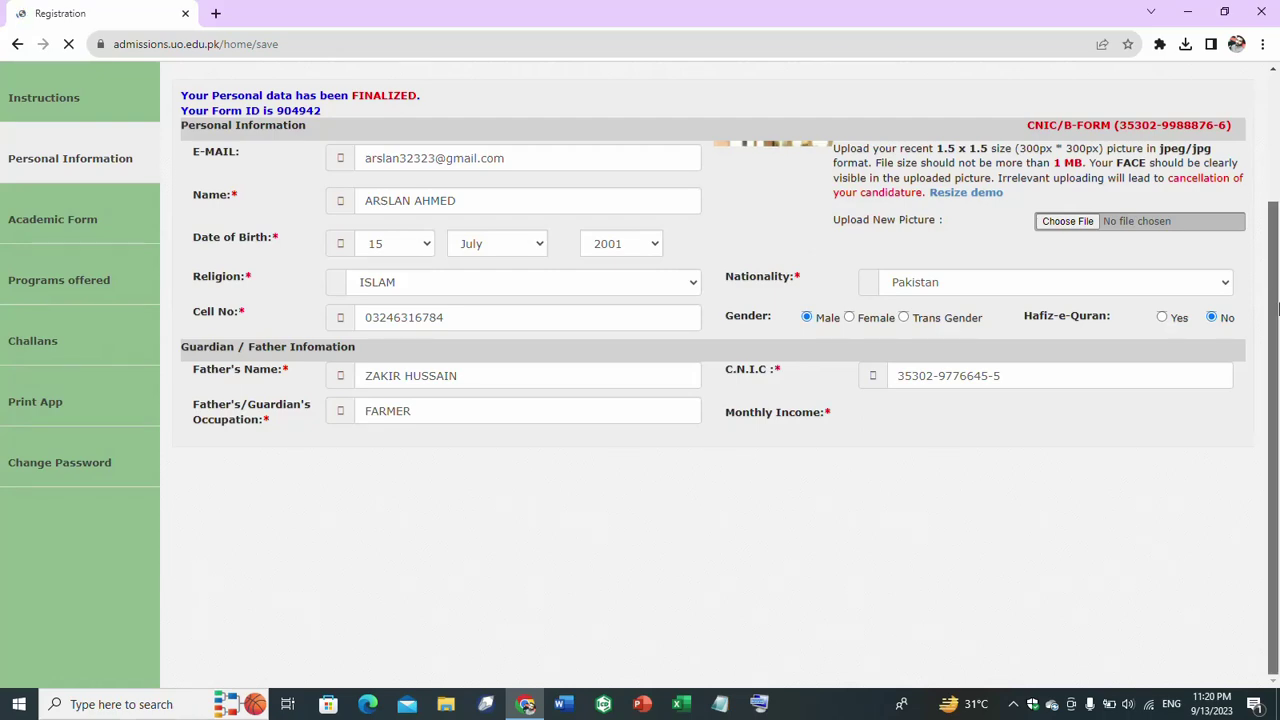
pyautogui.moveTo(1278, 392); pyautogui.dragTo(1278, 466)
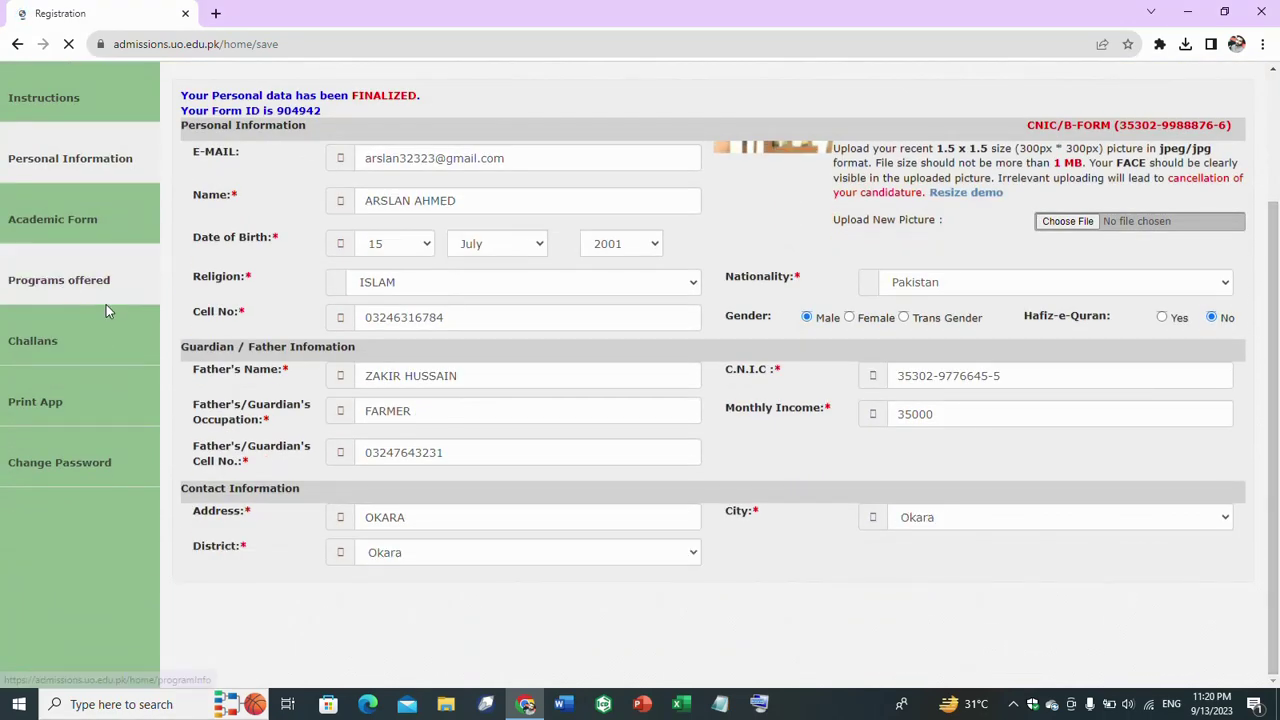
pyautogui.click(62, 220)
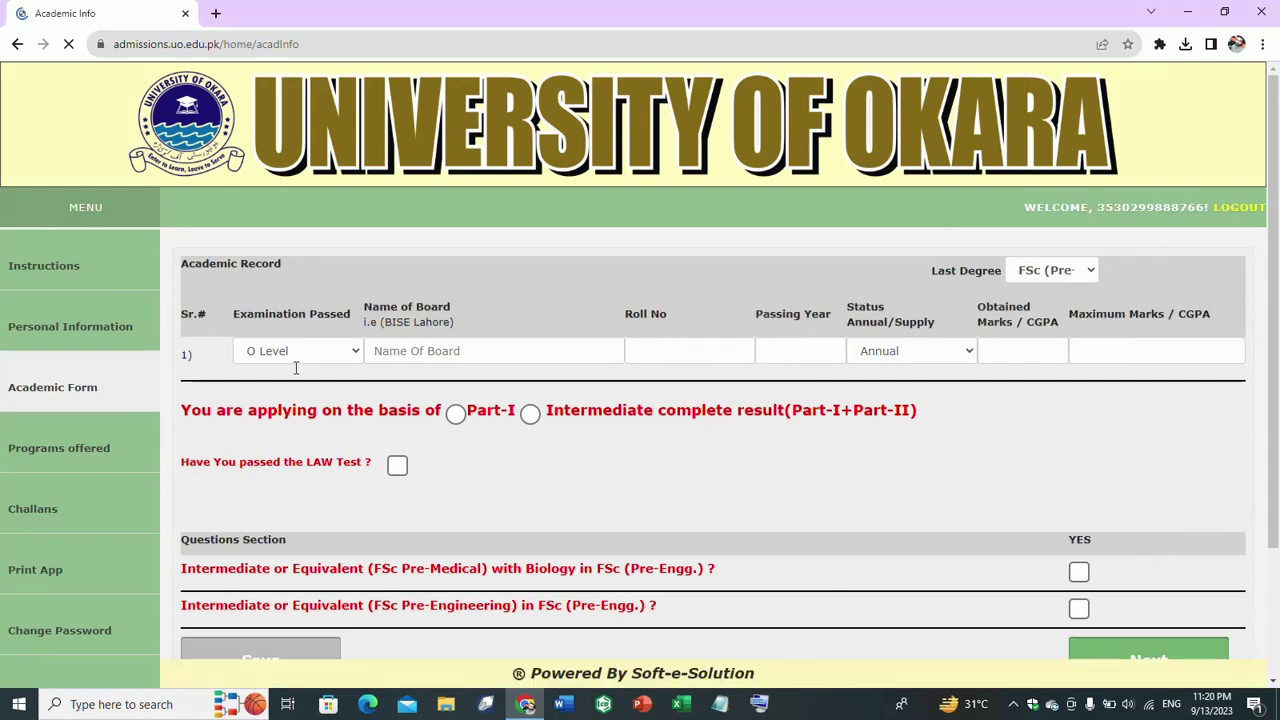
# - Set the first exam row to SSC/Matric, board SAHIWAL, and enter the roll number
pyautogui.click(354, 352)
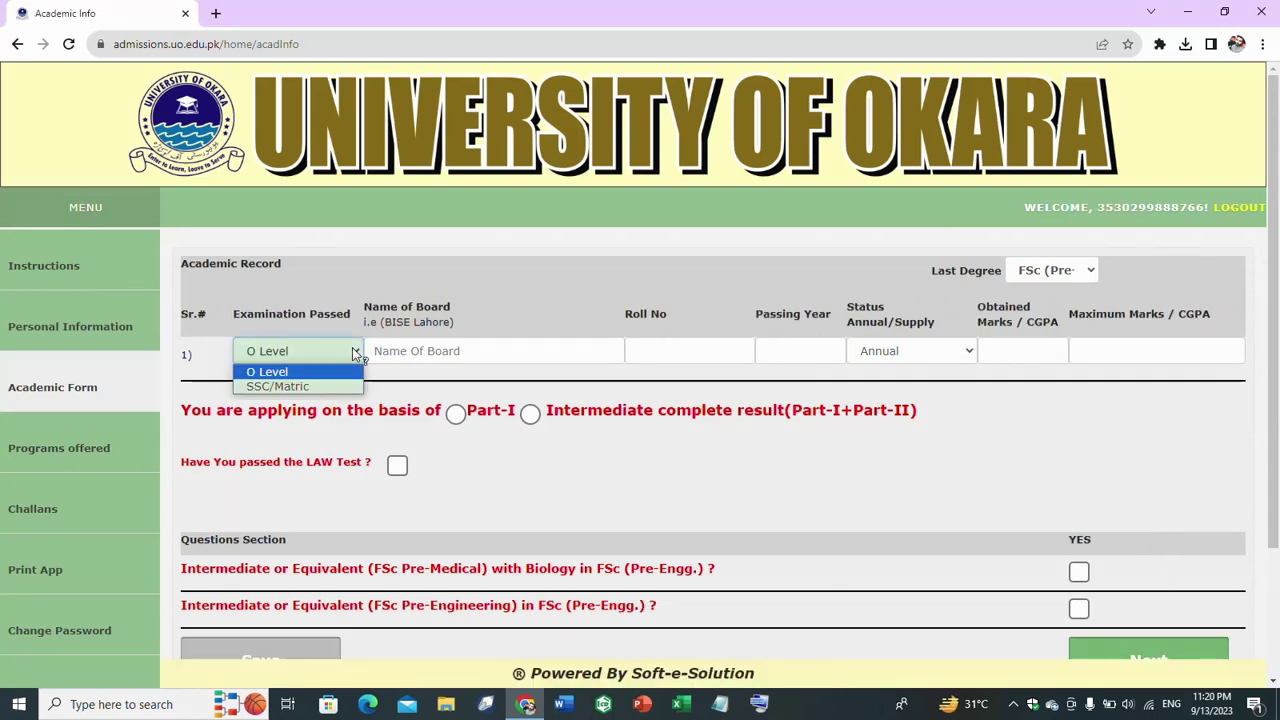
pyautogui.click(327, 387)
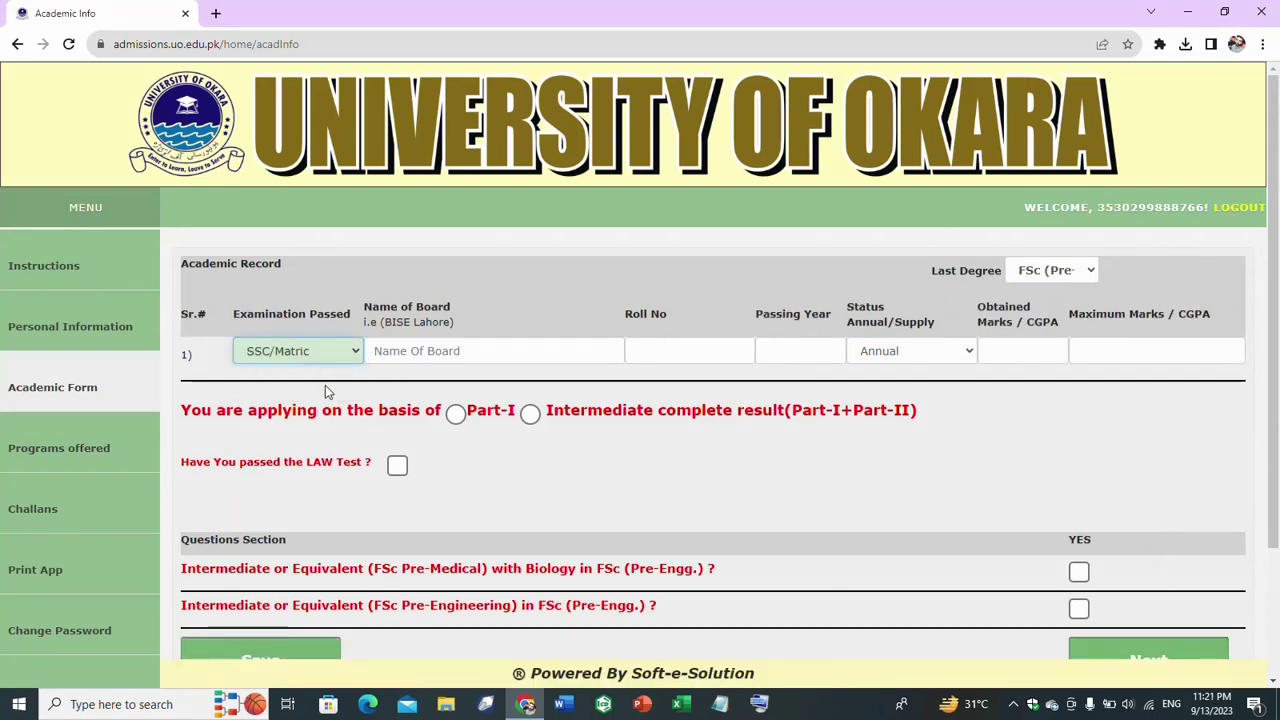
pyautogui.click(444, 352)
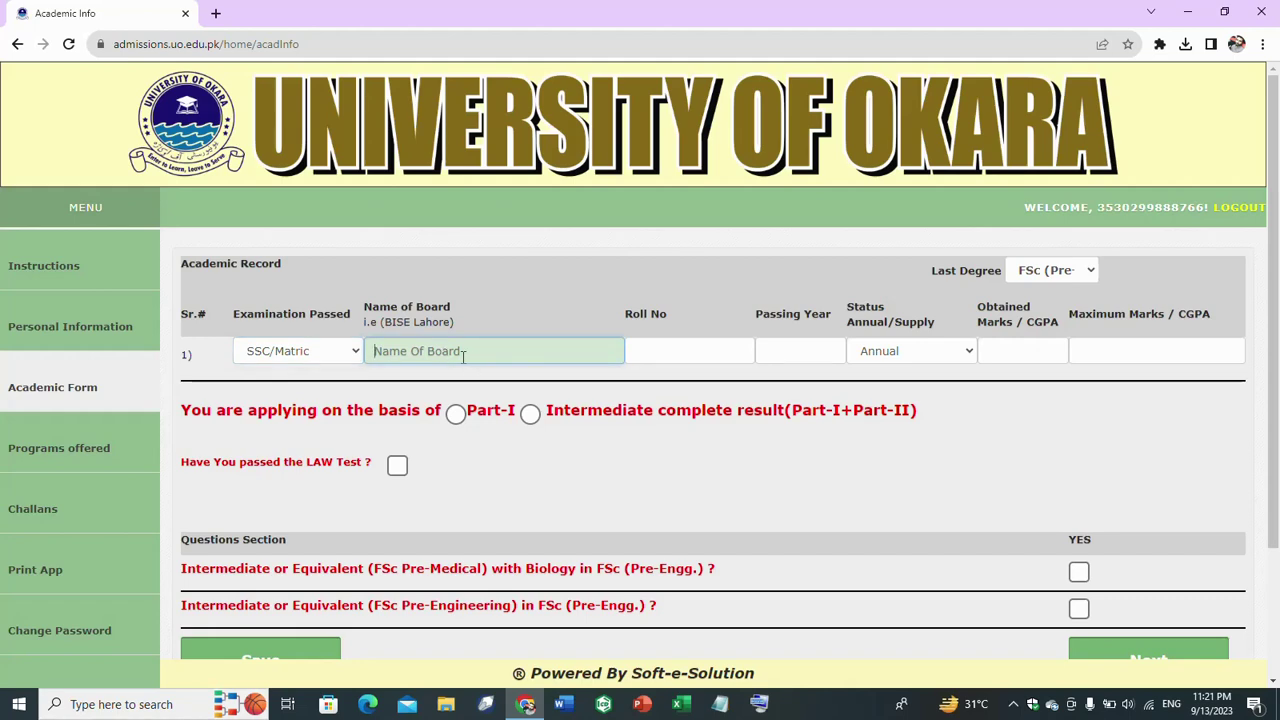
pyautogui.write('SAHIWAL')
pyautogui.click(645, 357)
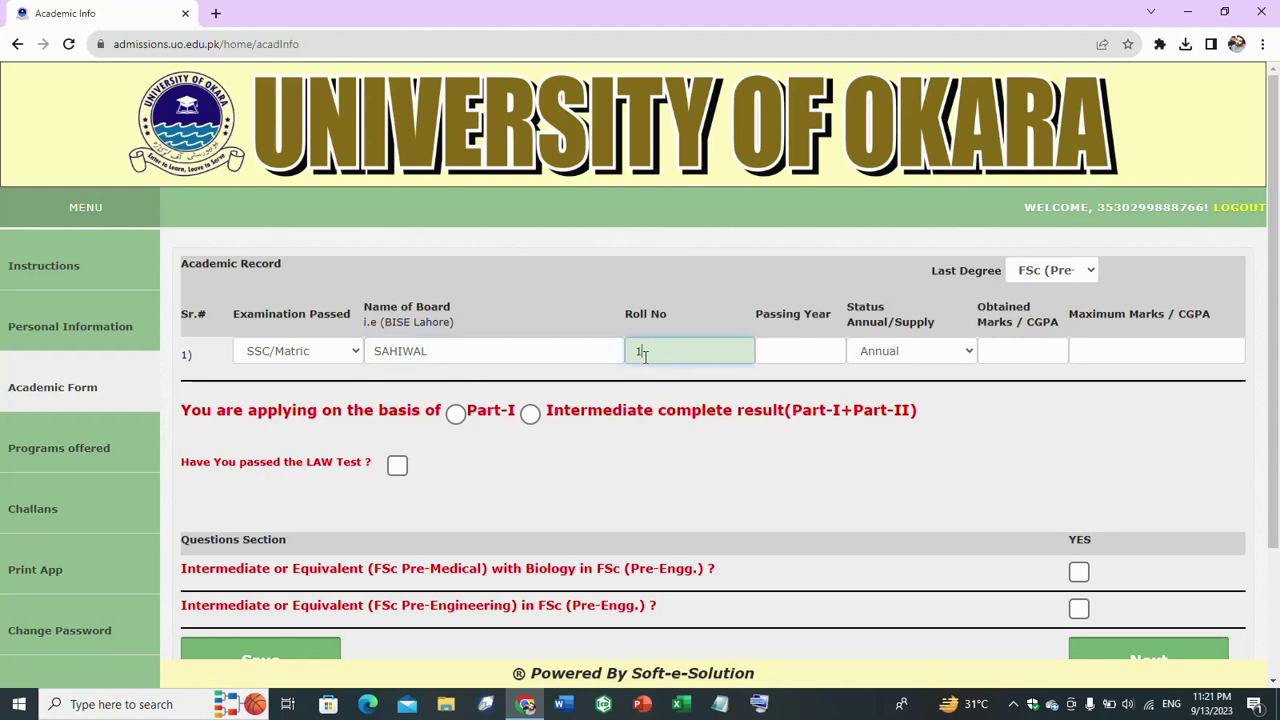
# - Enter passing year 2020 and marks 876 of 1100, and choose Intermediate complete result
pyautogui.click(788, 351)
pyautogui.write('2')
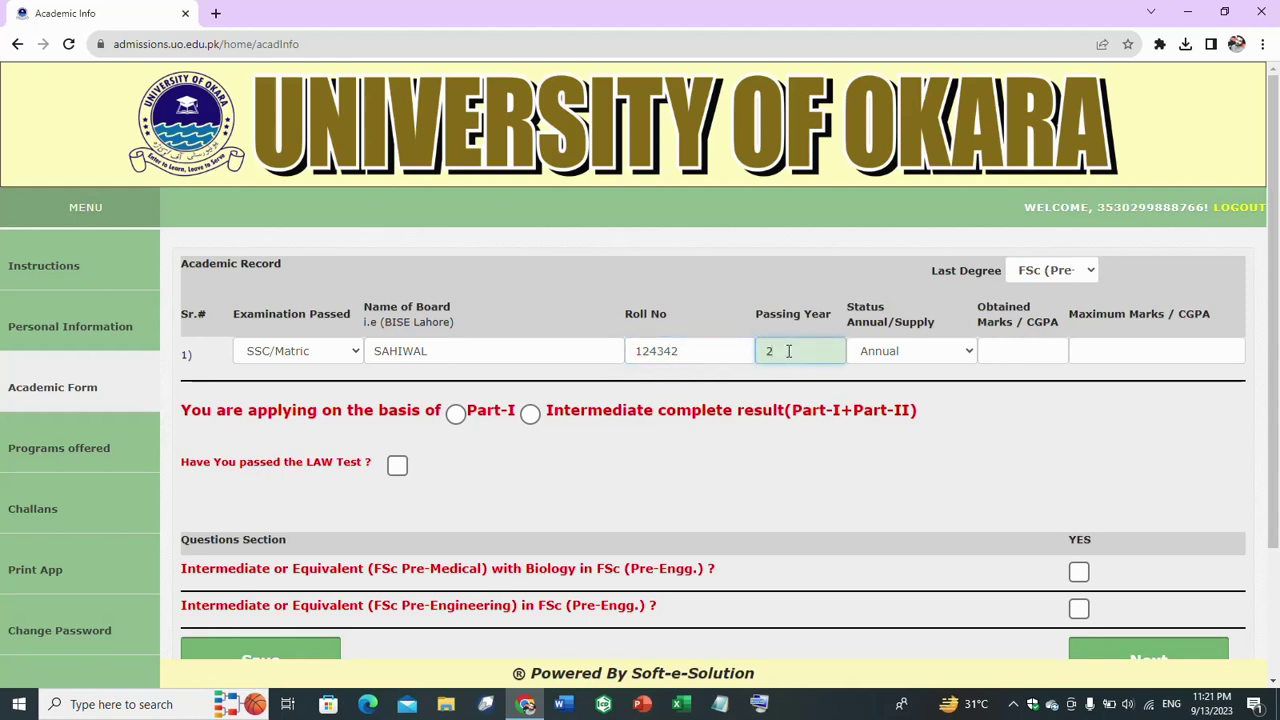
pyautogui.write('020')
pyautogui.click(1025, 351)
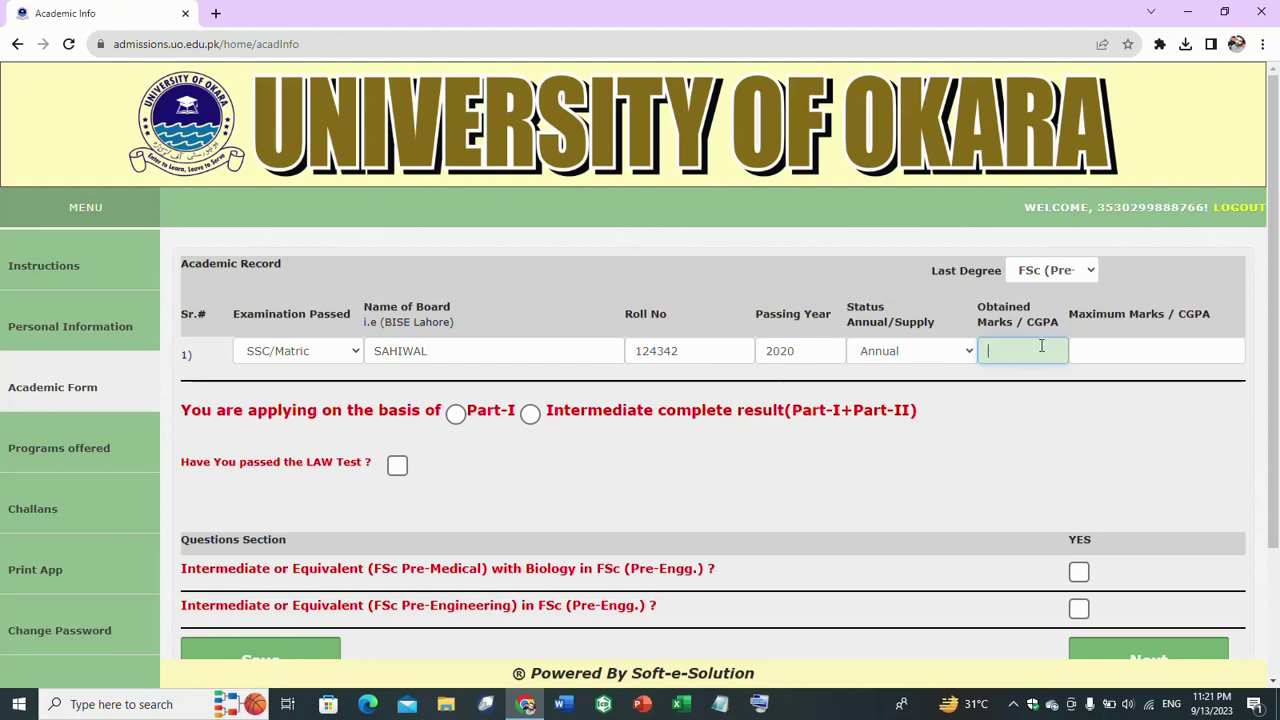
pyautogui.write('876')
pyautogui.click(1144, 352)
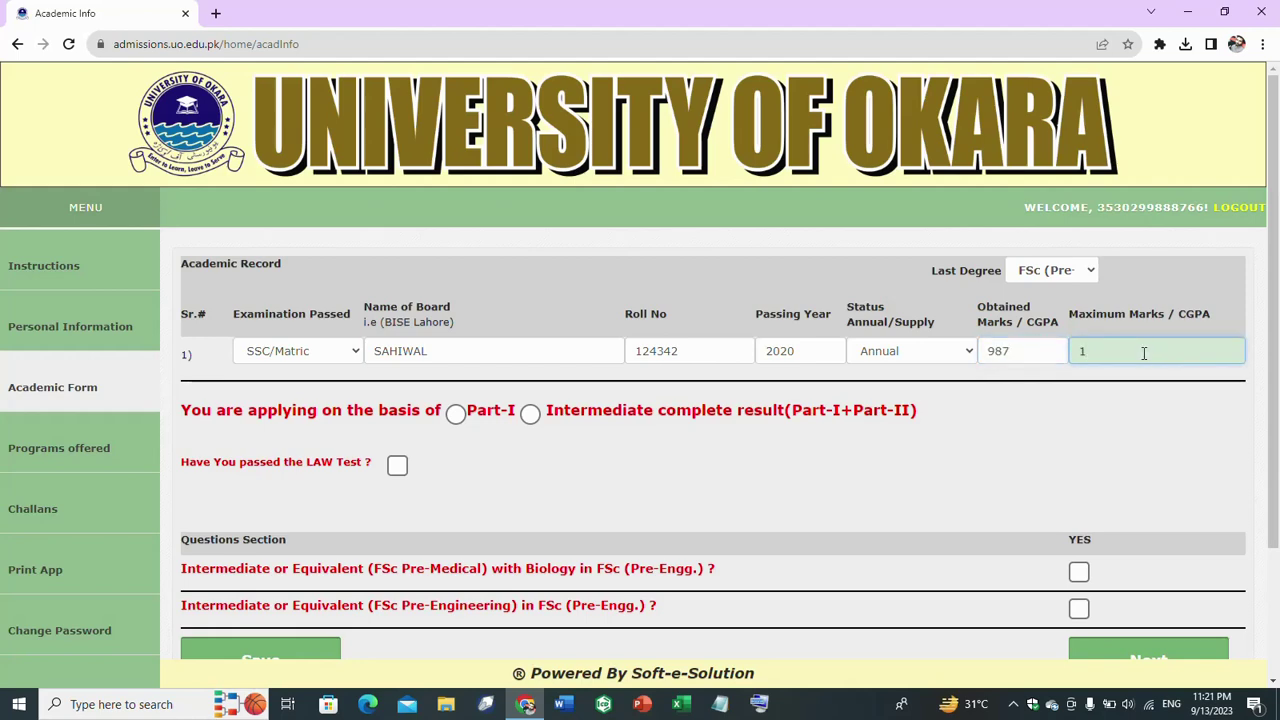
pyautogui.write('1100')
pyautogui.click(530, 415)
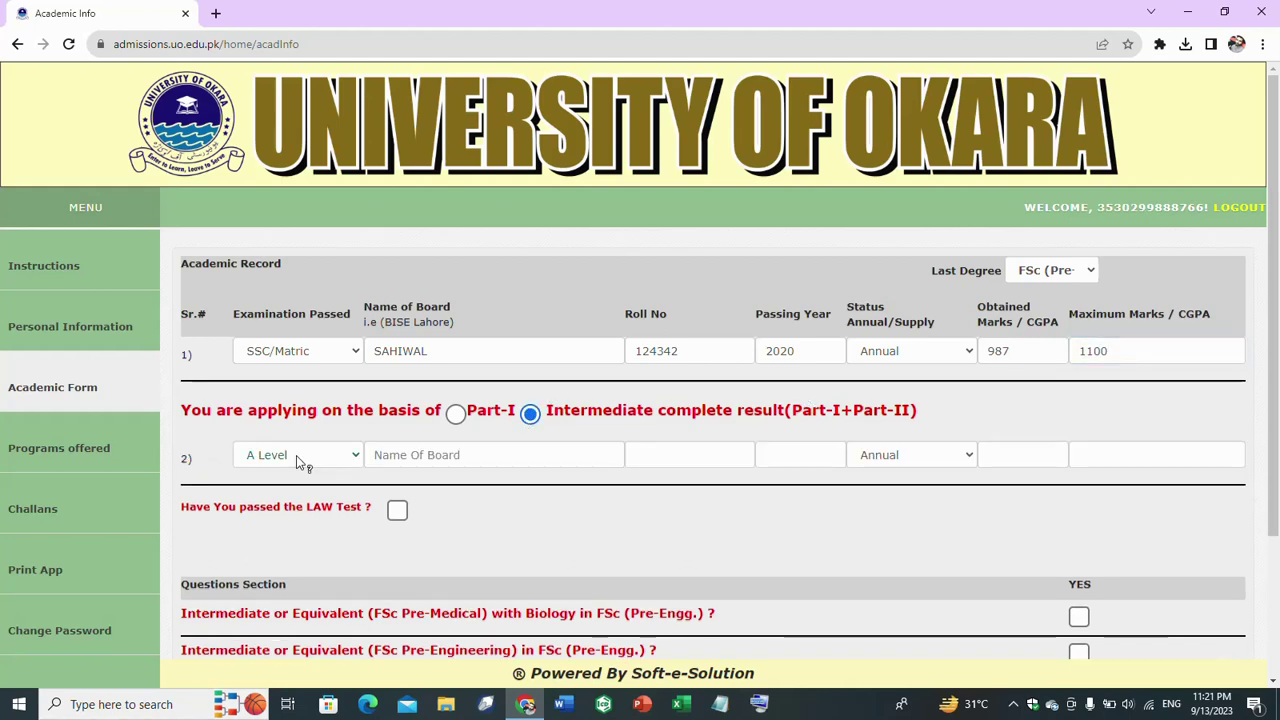
# - Set row 2 to FSc (Pre-Engg.), board SAHIWAL, and enter its roll number
pyautogui.click(354, 457)
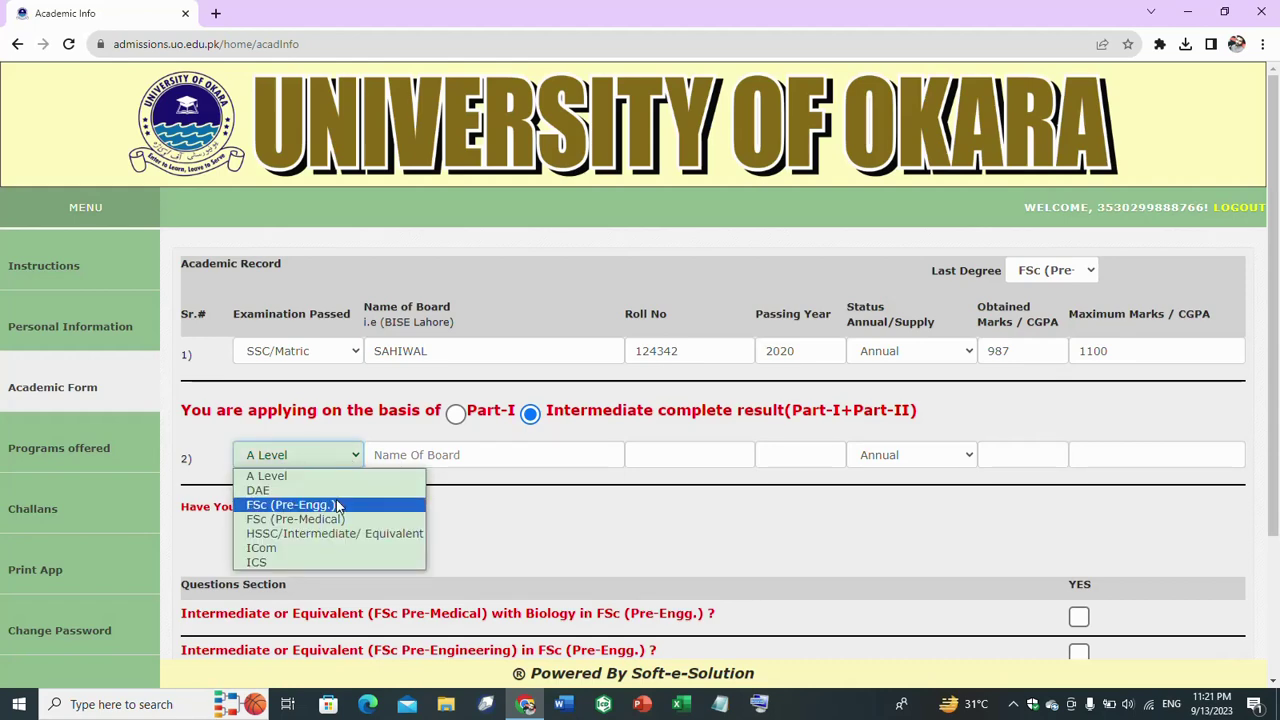
pyautogui.click(337, 507)
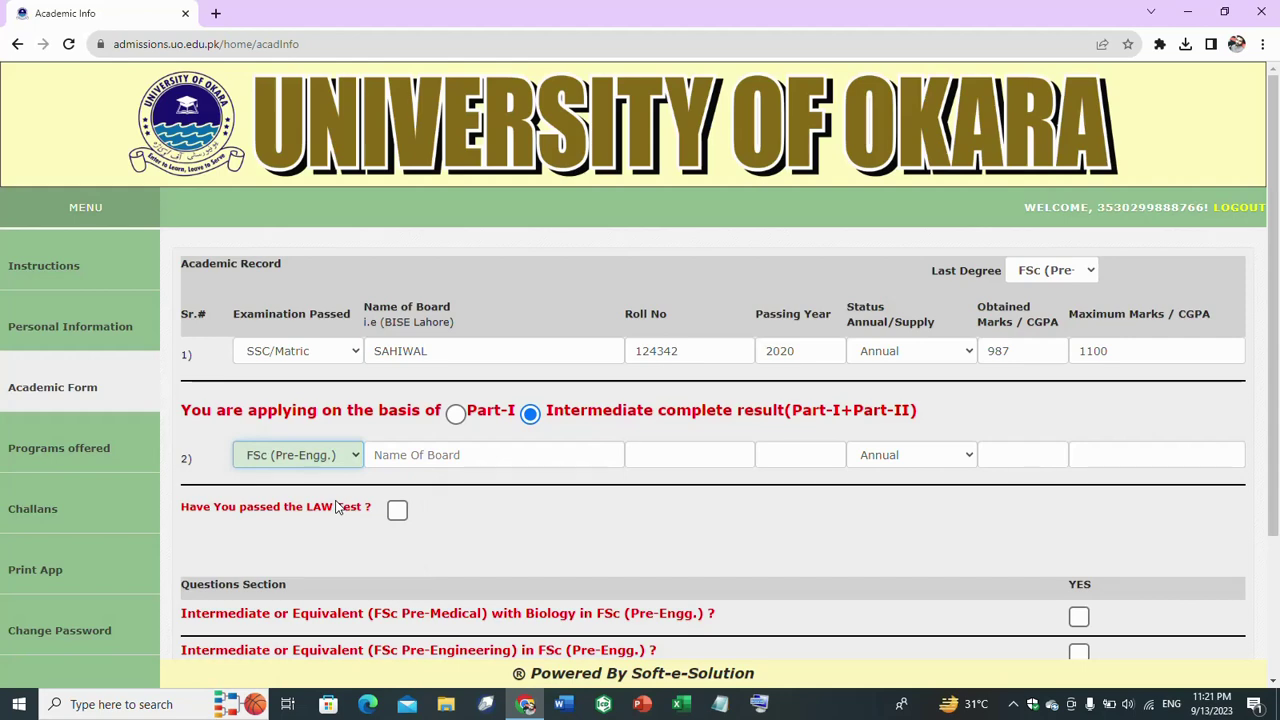
pyautogui.click(445, 462)
pyautogui.write('SA')
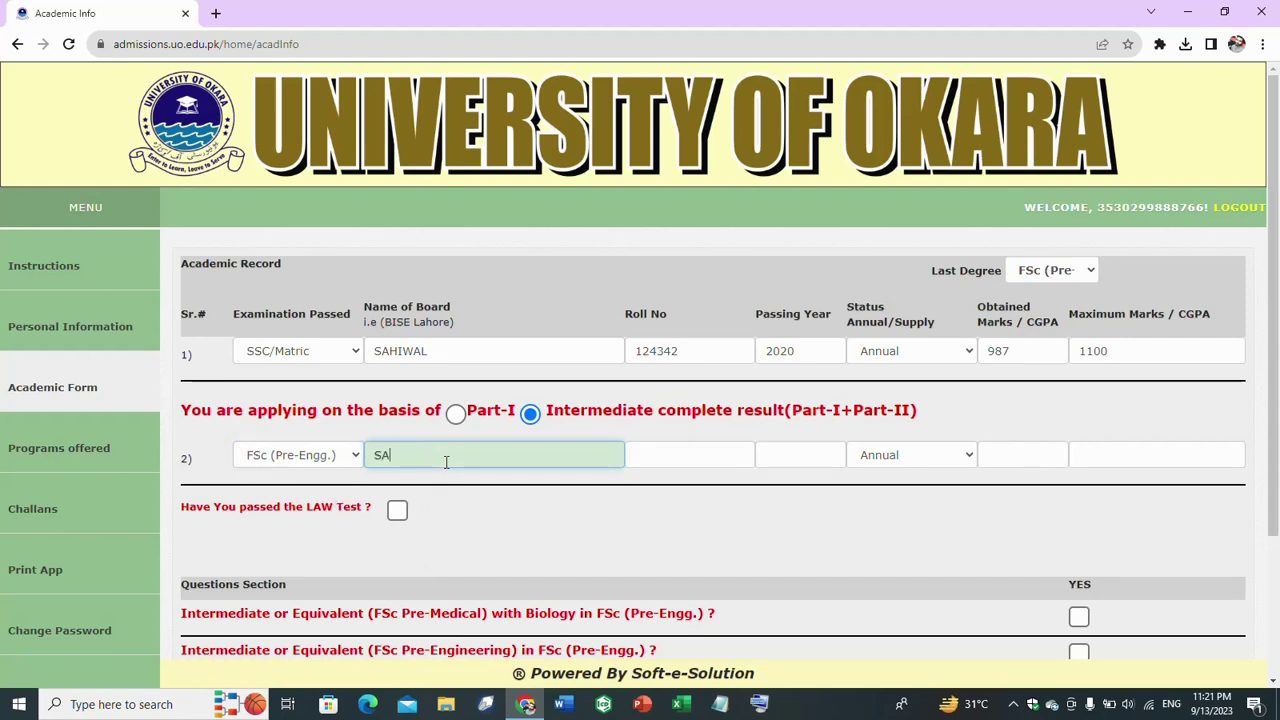
pyautogui.write('HIWAL')
pyautogui.click(702, 454)
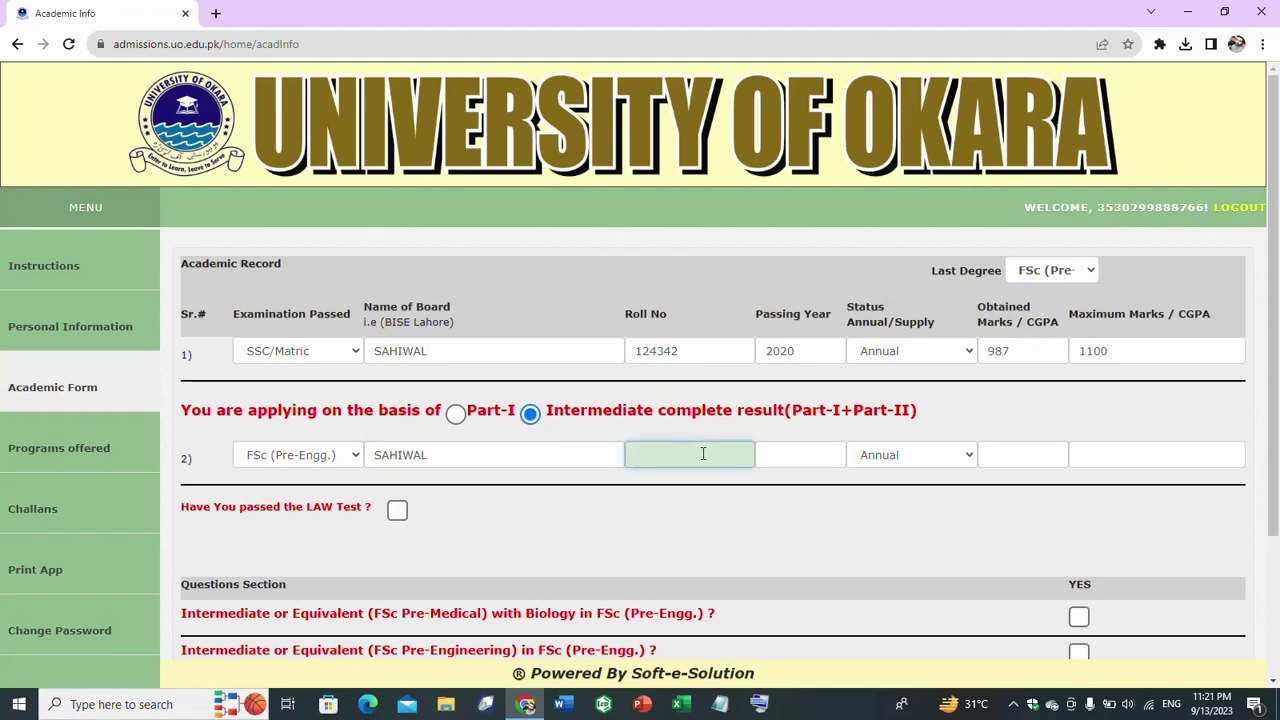
# - Give the FSc row year 2023 and marks 675/1100, tick Pre-Engineering, and save
pyautogui.click(801, 458)
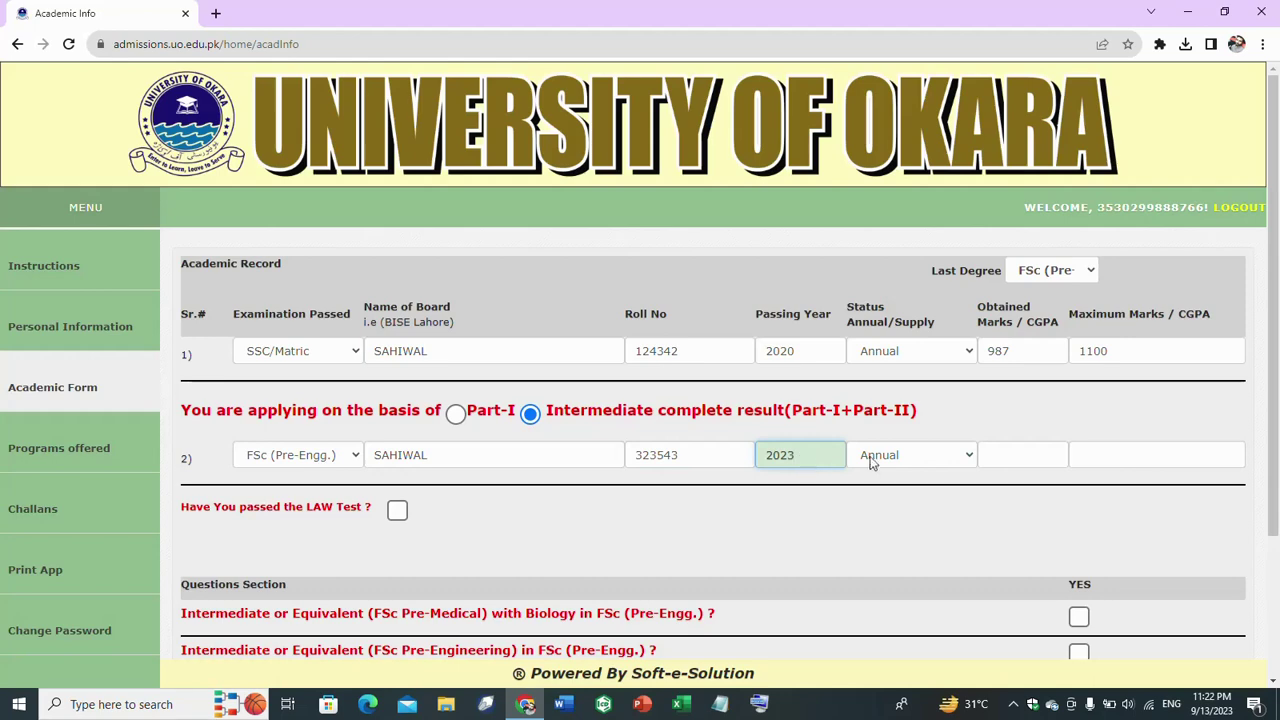
pyautogui.click(1032, 450)
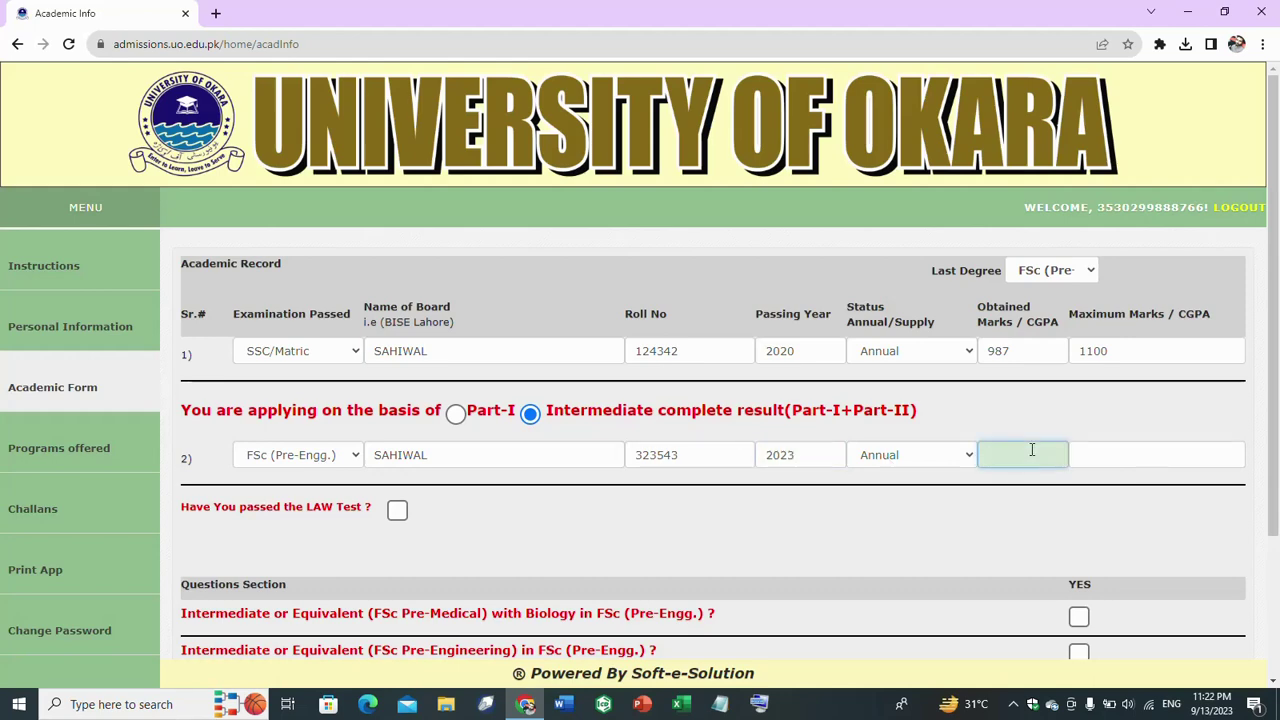
pyautogui.write('675')
pyautogui.click(1145, 459)
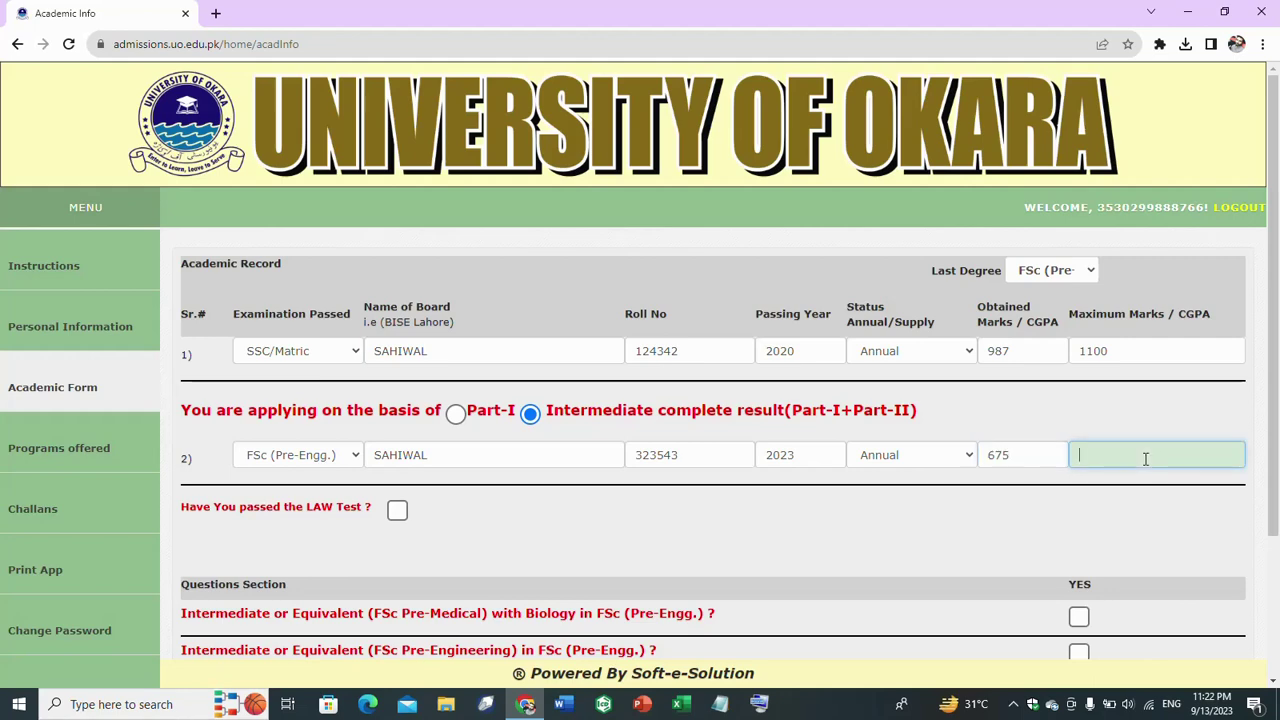
pyautogui.write('1100')
pyautogui.scroll(-2, 1145, 459)
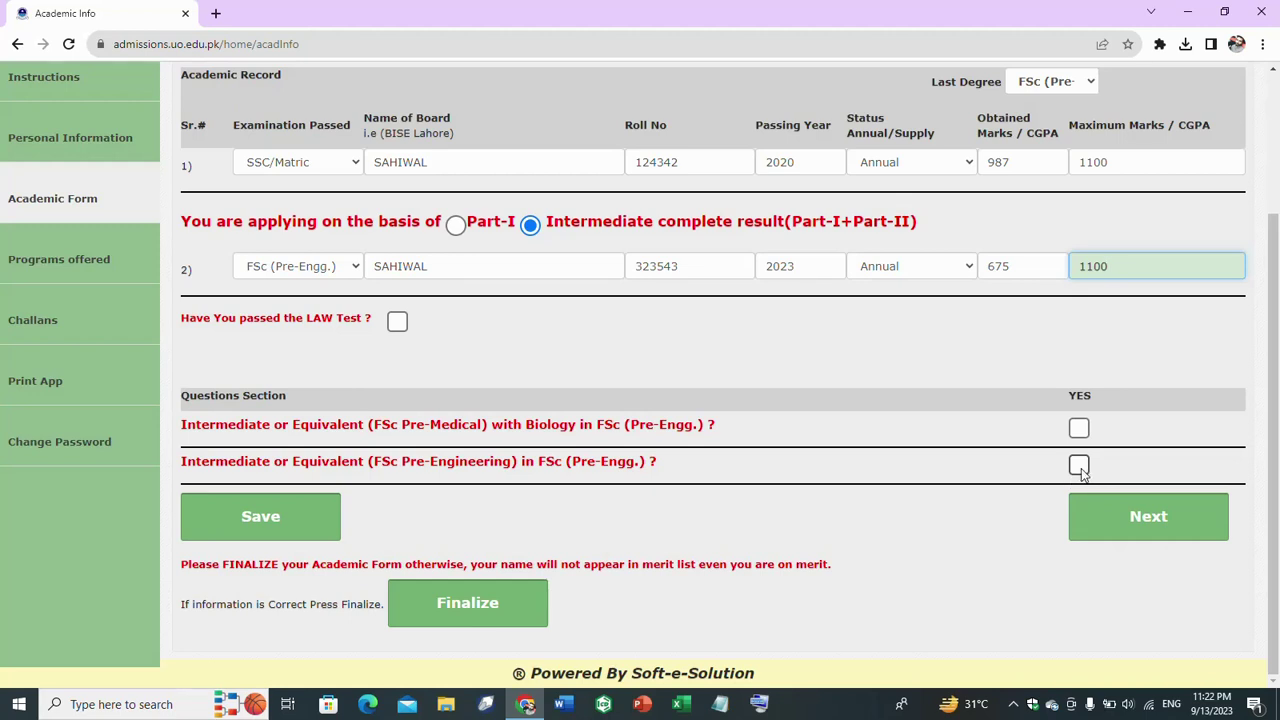
pyautogui.click(1080, 466)
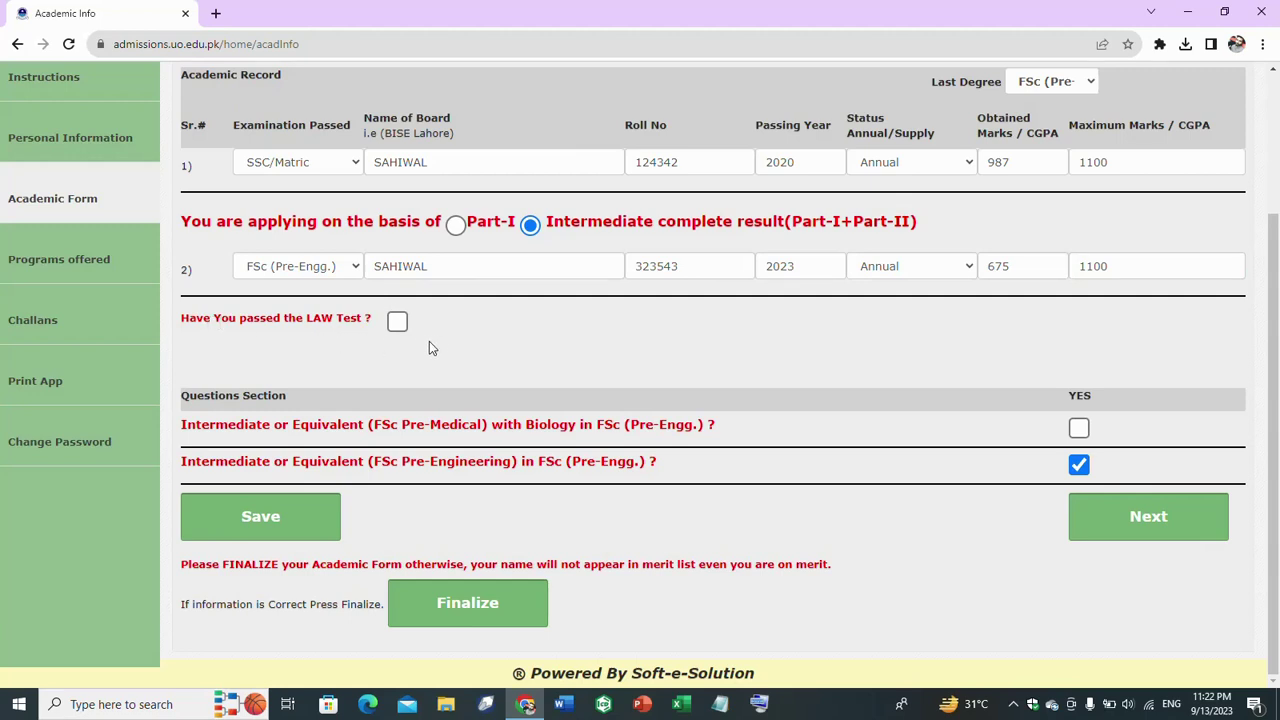
pyautogui.click(262, 530)
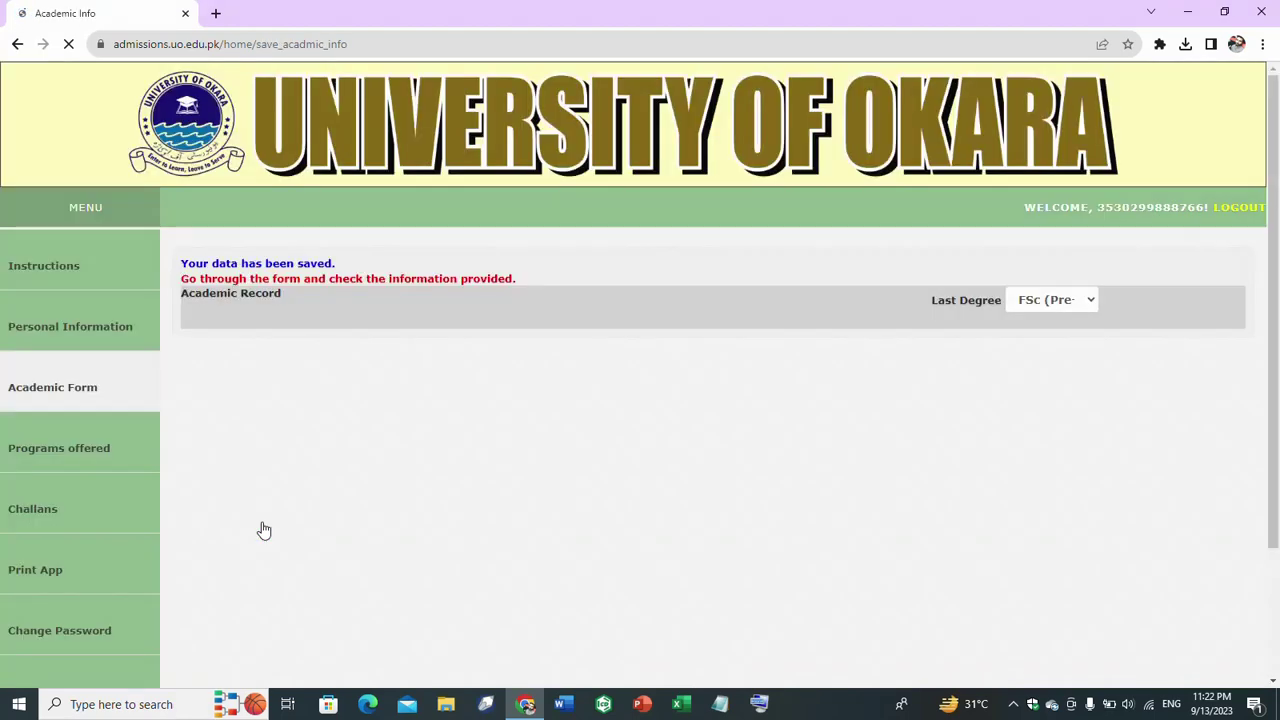
# - Proceed from the saved academic record to the Programs Offered page
pyautogui.moveTo(1278, 288); pyautogui.dragTo(1272, 426)
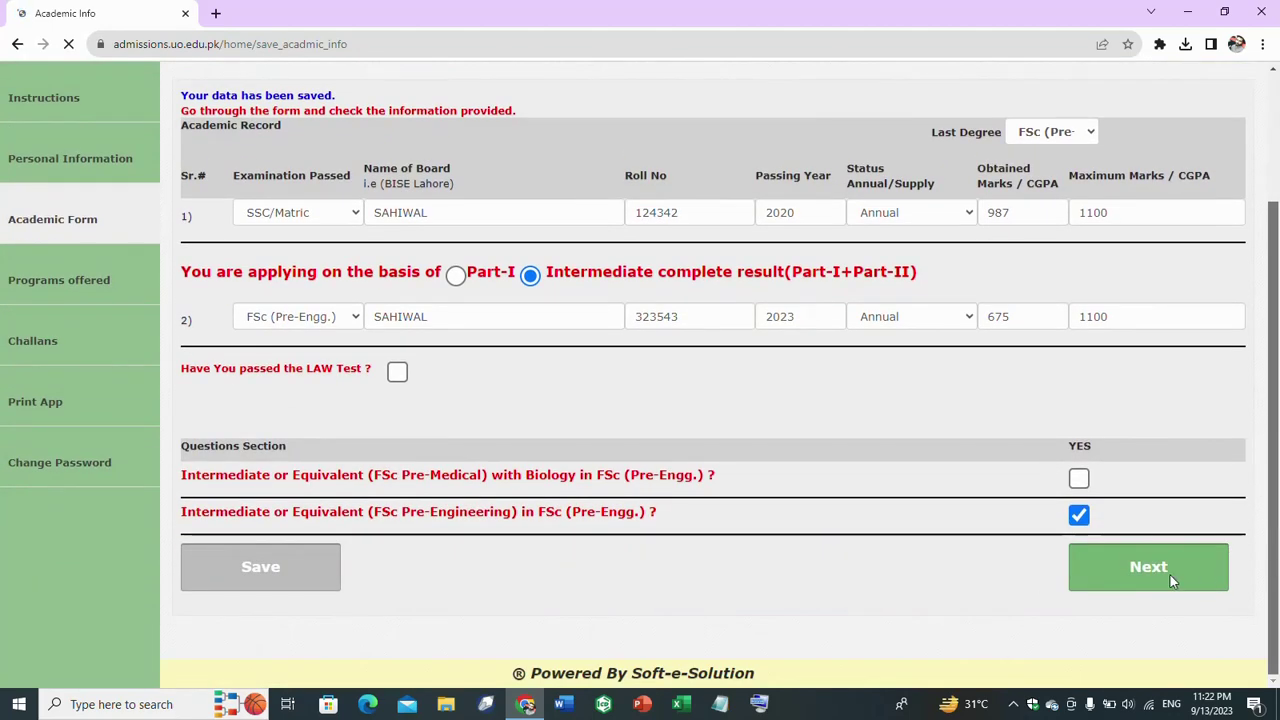
pyautogui.click(1170, 577)
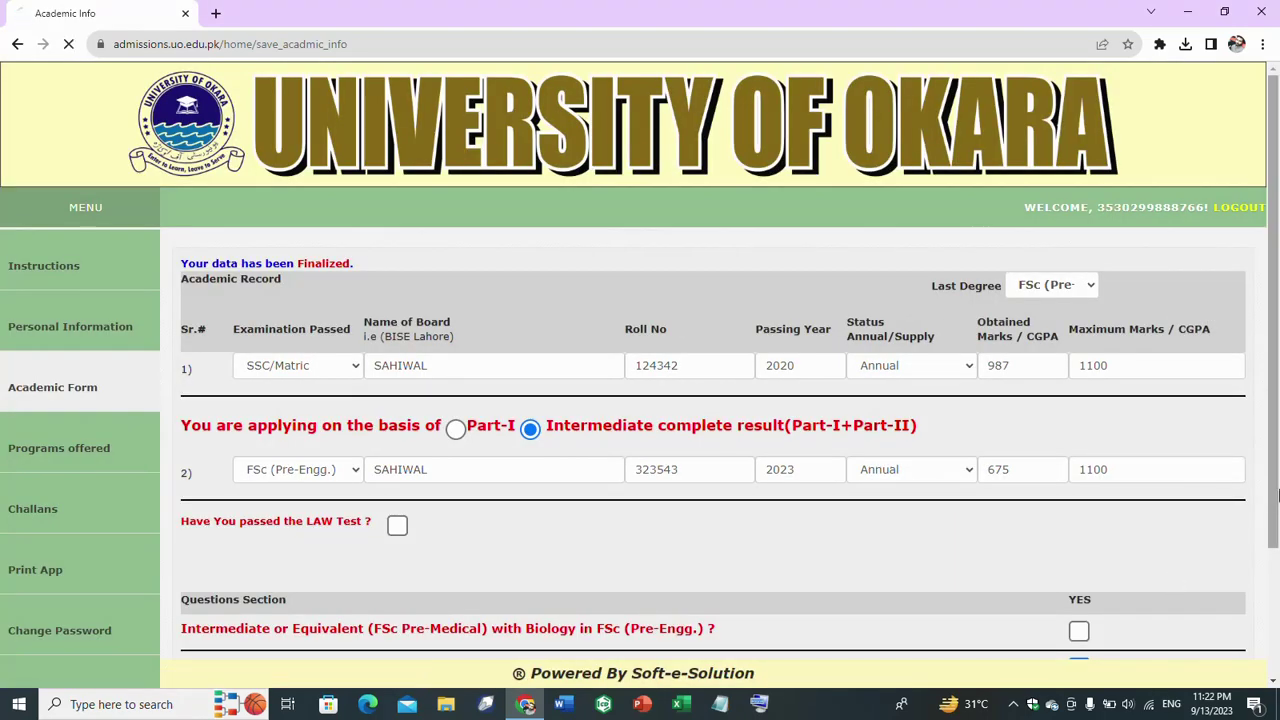
pyautogui.moveTo(1277, 313); pyautogui.dragTo(1277, 458)
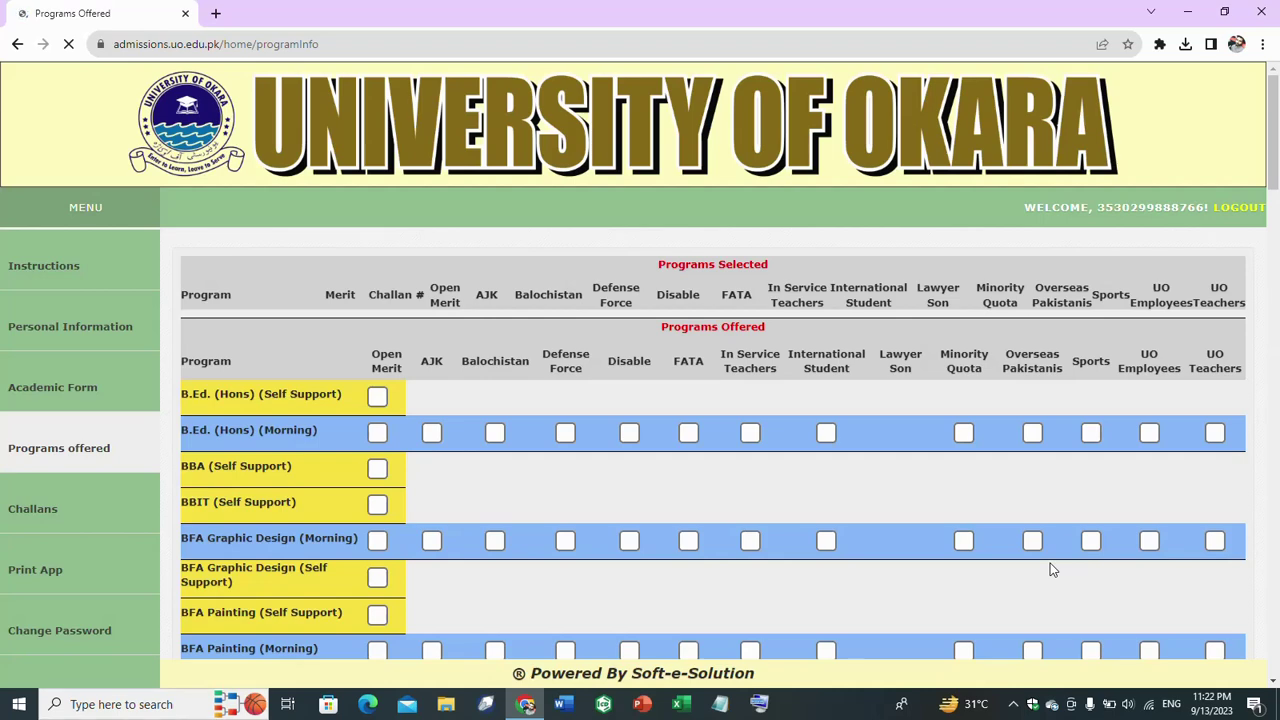
# - Tick Open Merit for BS Applied Chemistry (Morning and Self Support) and BS English (Morning)
pyautogui.moveTo(1277, 128); pyautogui.dragTo(1277, 176)
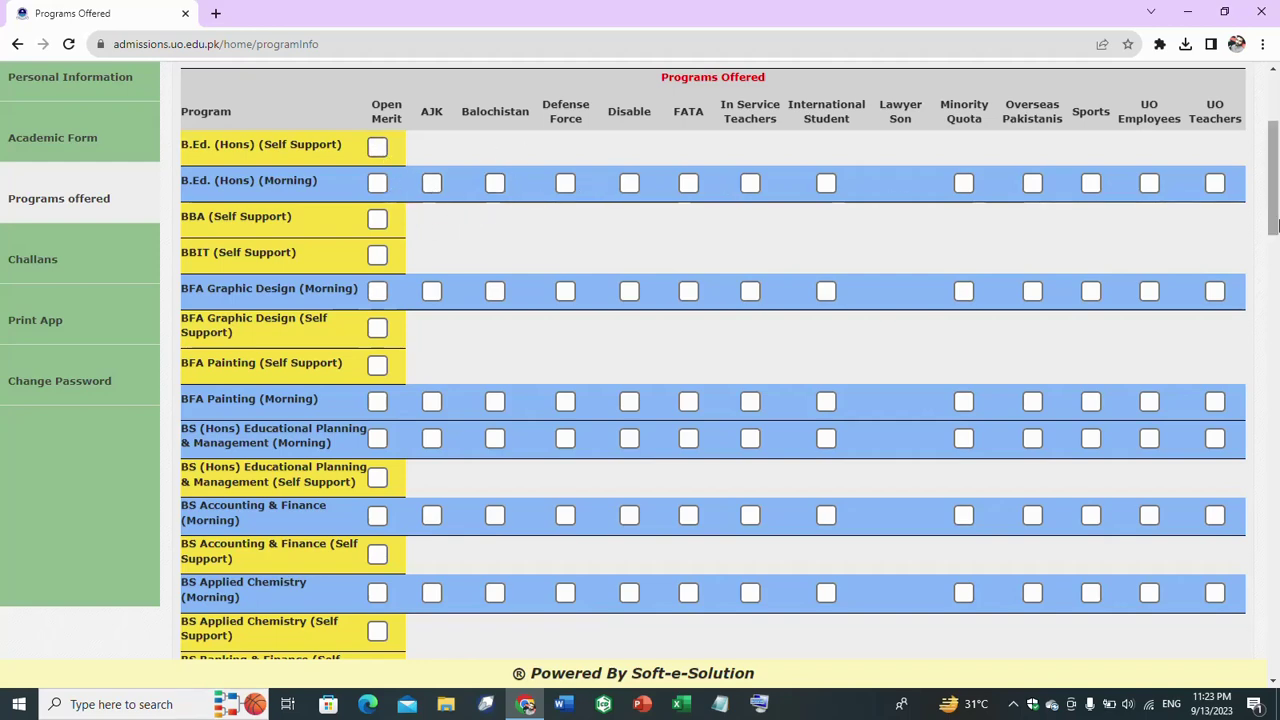
pyautogui.moveTo(1276, 133); pyautogui.dragTo(1276, 187)
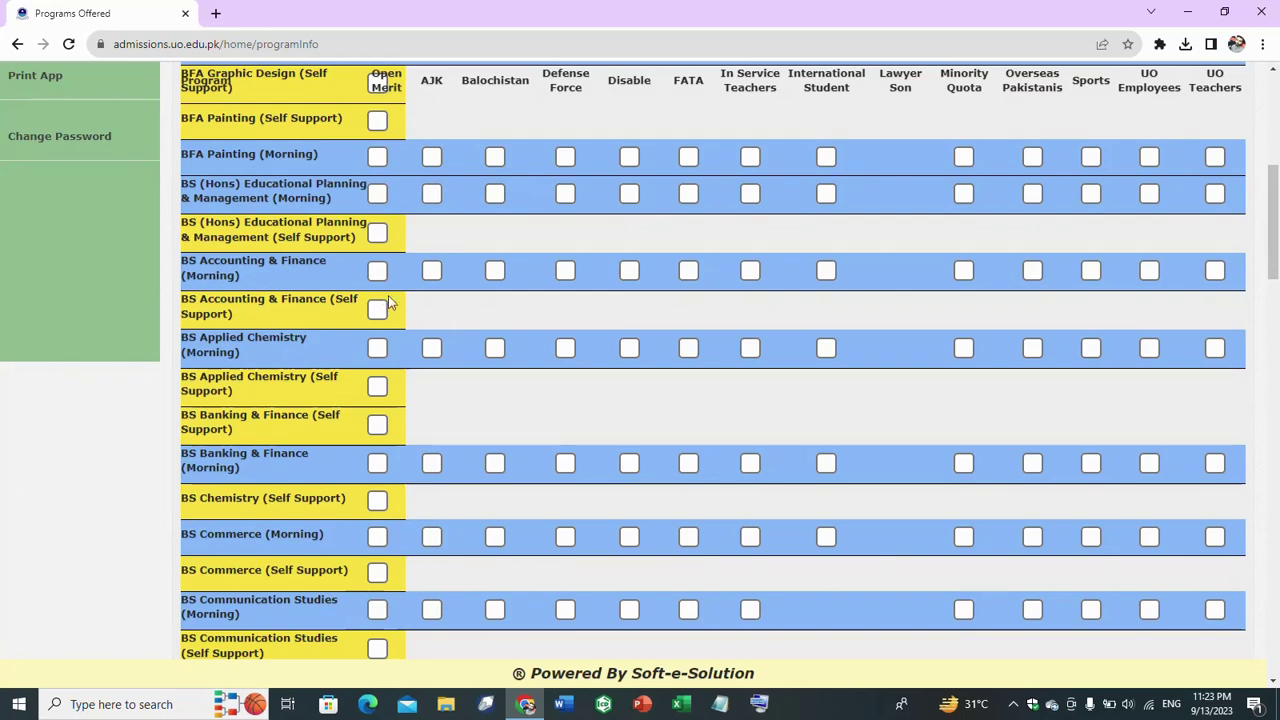
pyautogui.click(377, 349)
pyautogui.click(377, 389)
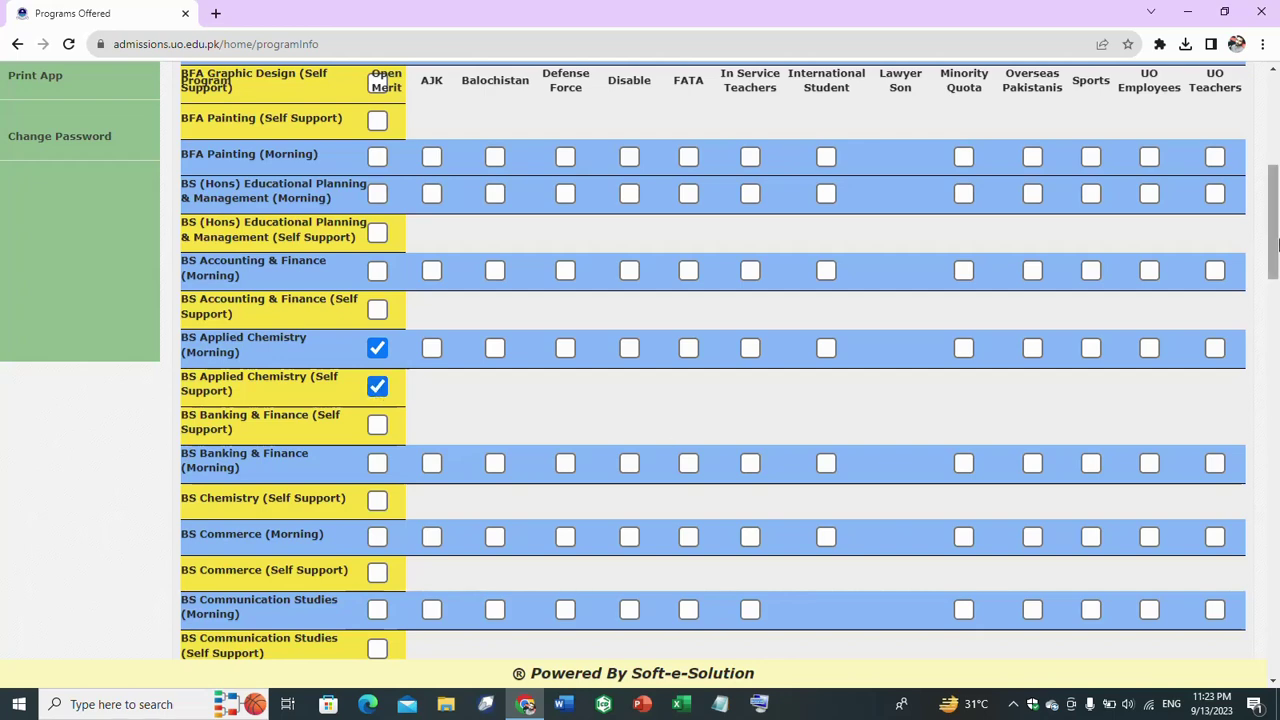
pyautogui.moveTo(1275, 245); pyautogui.dragTo(1275, 280)
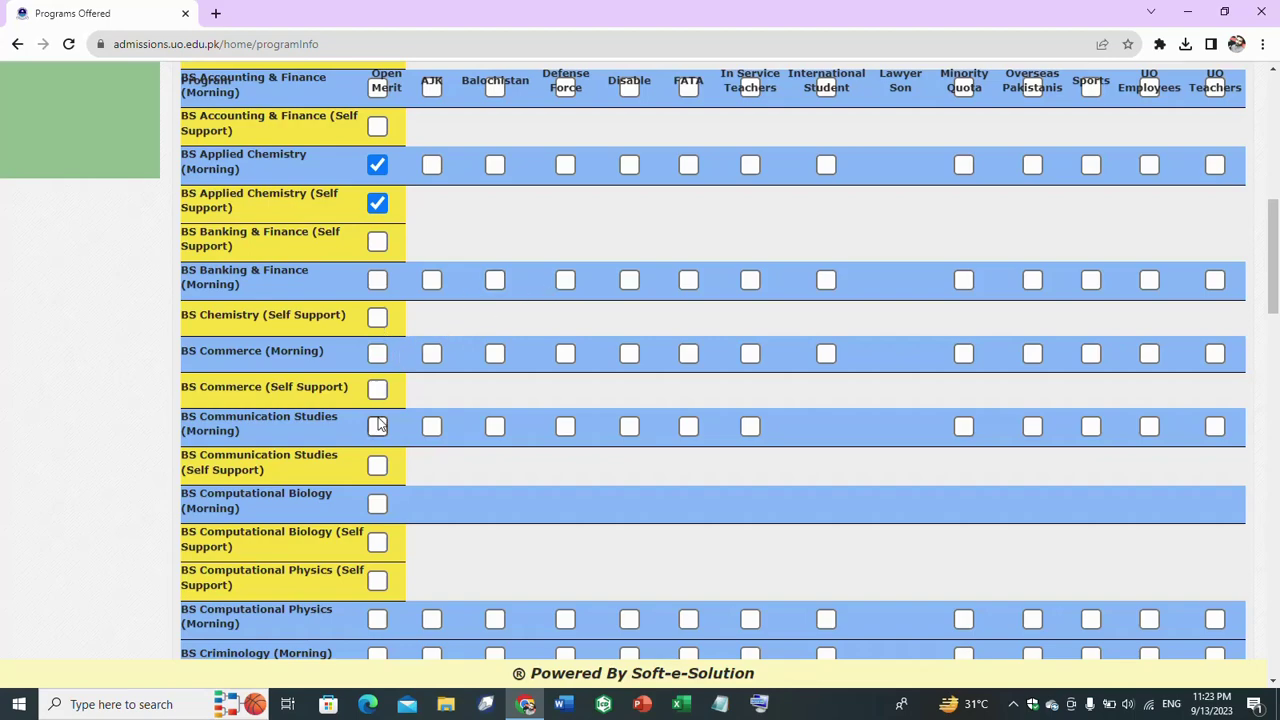
pyautogui.moveTo(1275, 214); pyautogui.dragTo(1275, 273)
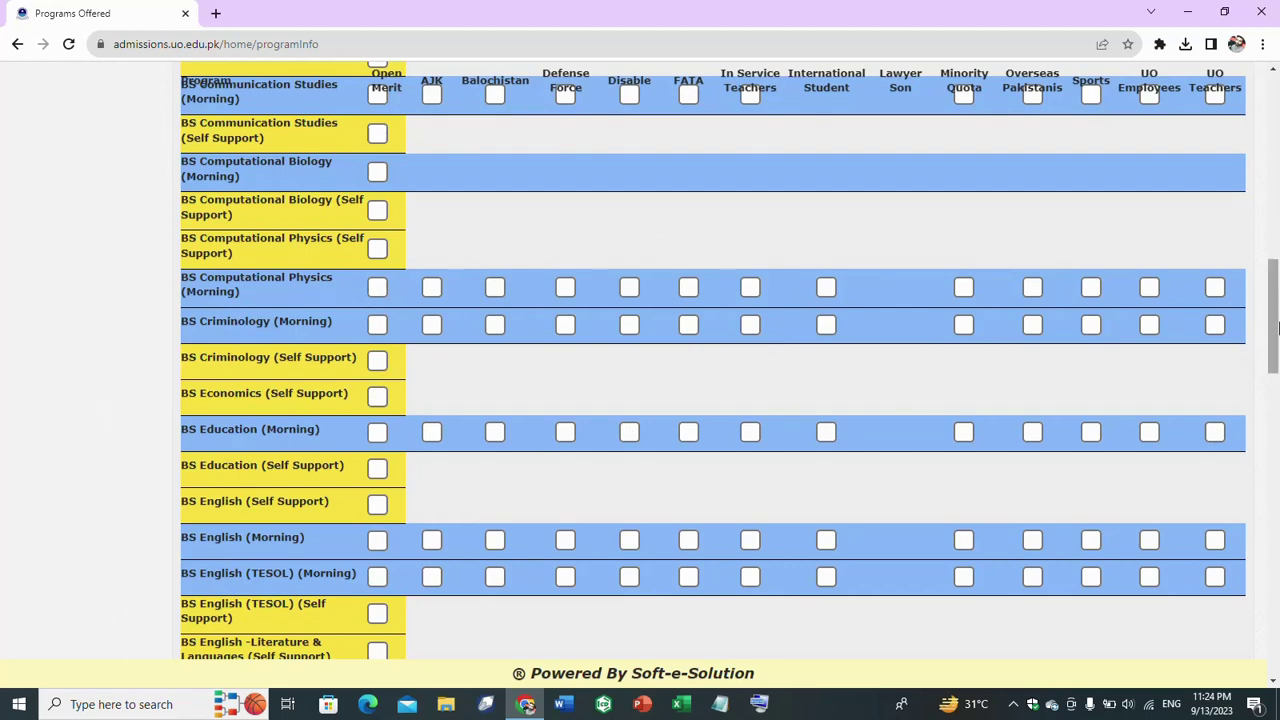
pyautogui.moveTo(1275, 330); pyautogui.dragTo(1275, 347)
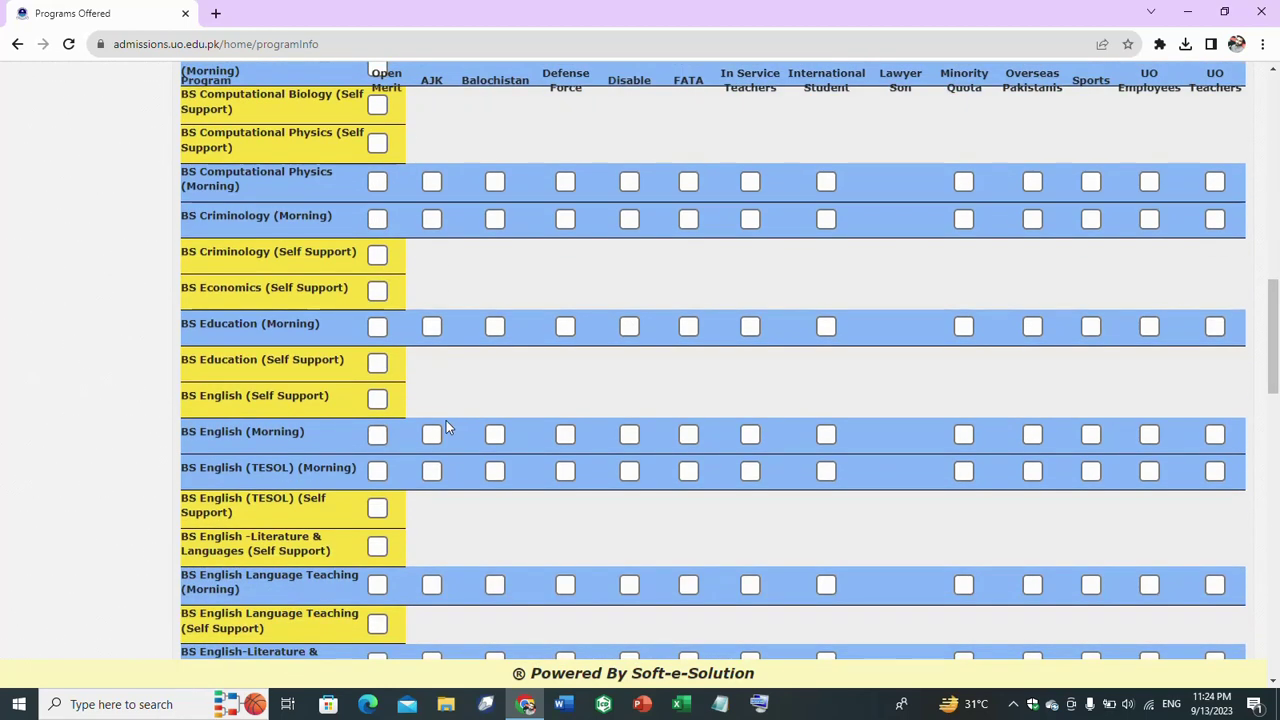
pyautogui.click(377, 434)
# - Add BS Physics (Self Support, Morning), BS Statistics, and BS Sports Sciences, then save the choices
pyautogui.moveTo(1274, 392); pyautogui.dragTo(1276, 500)
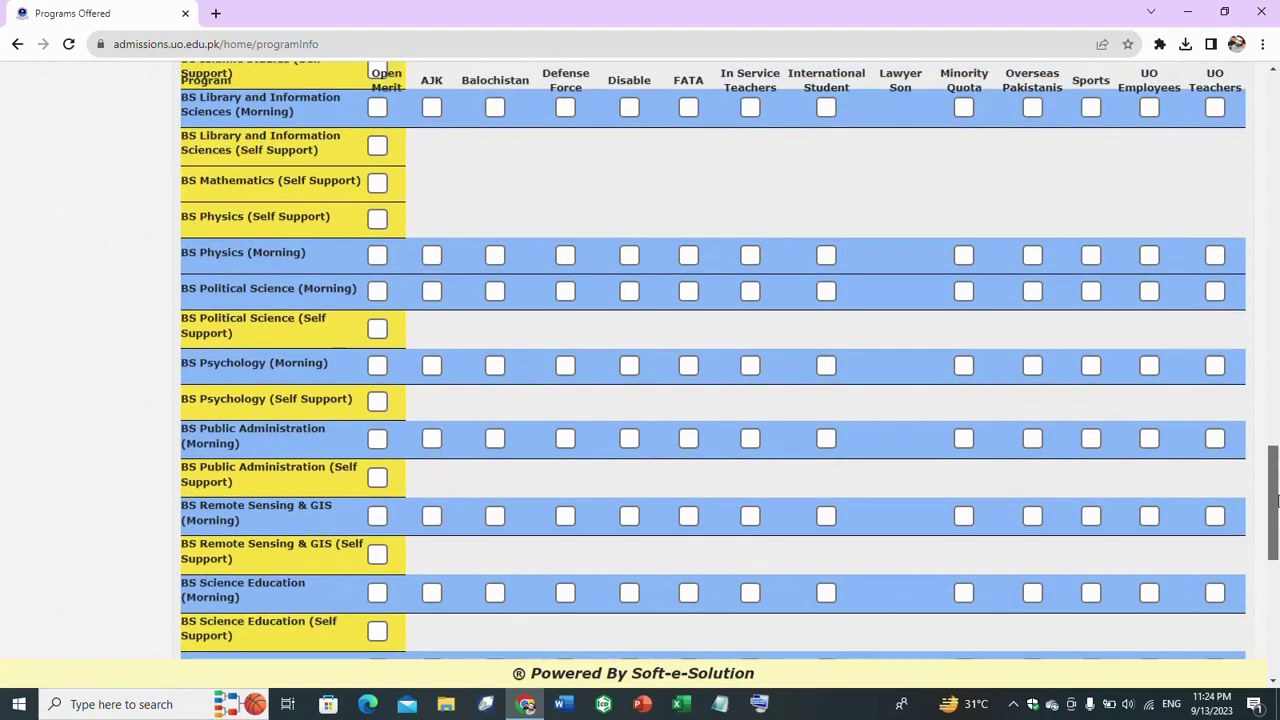
pyautogui.click(377, 219)
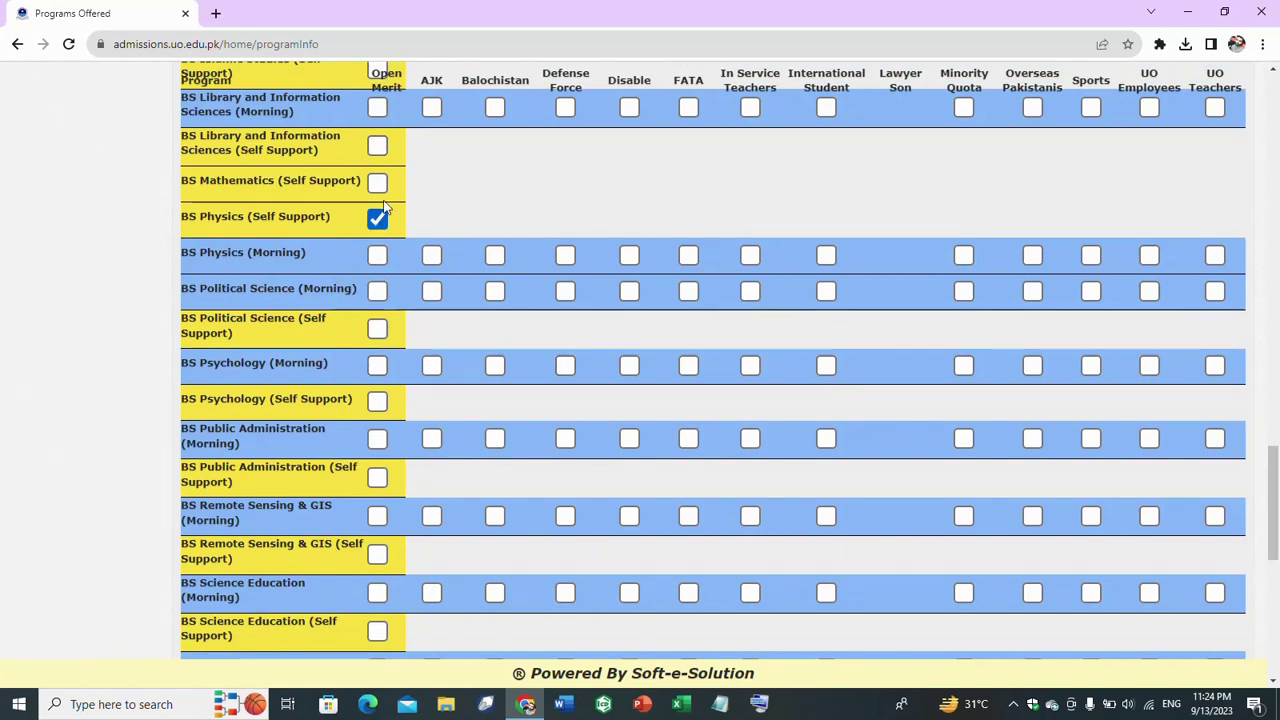
pyautogui.click(377, 256)
pyautogui.moveTo(1276, 422); pyautogui.dragTo(1276, 590)
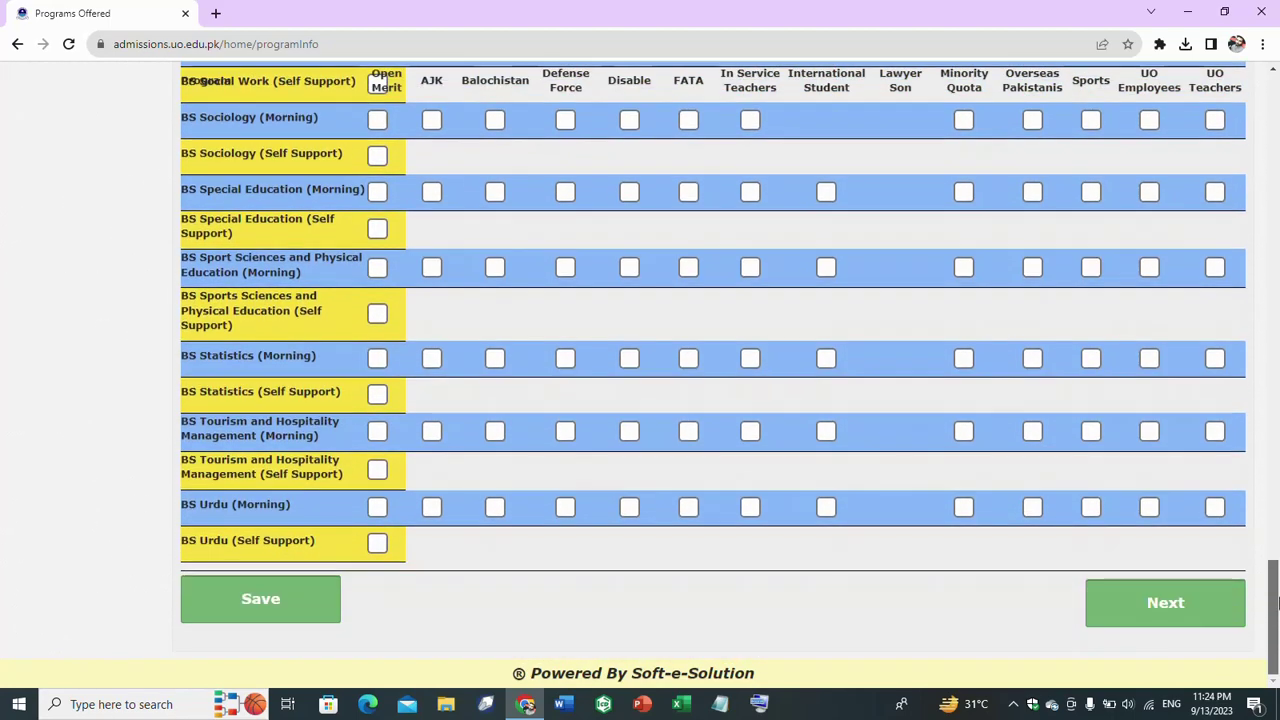
pyautogui.click(377, 355)
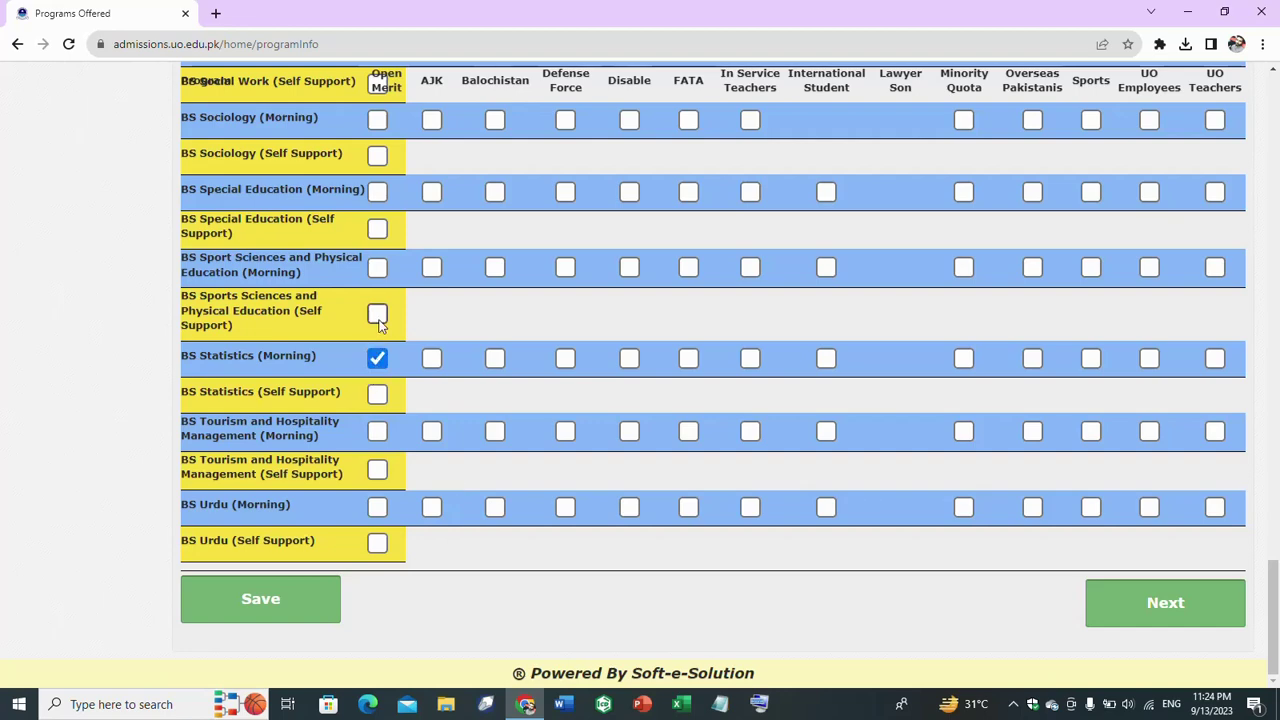
pyautogui.click(377, 313)
pyautogui.moveTo(1276, 625); pyautogui.dragTo(1268, 655)
pyautogui.click(291, 613)
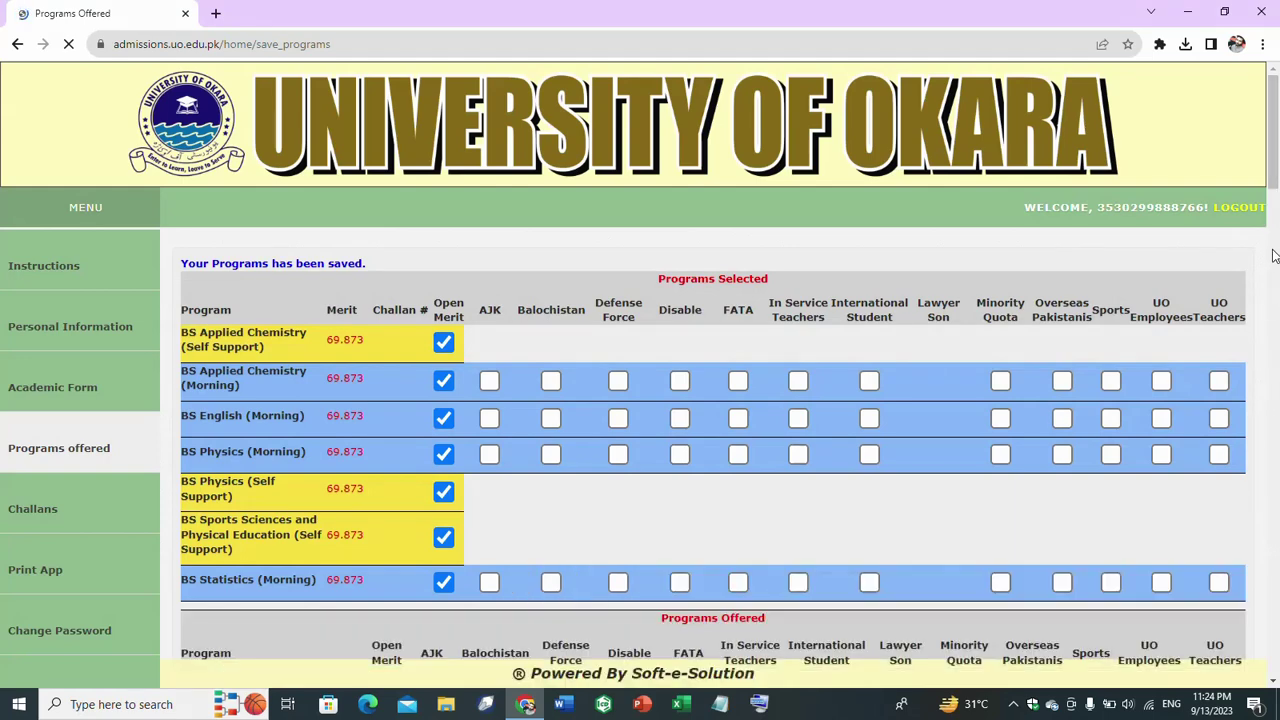
# - Add BBA (Self Support) and BBIT (Self Support) and save the updated programs
pyautogui.scroll(-1, 1277, 142)
pyautogui.scroll(-1, 1277, 141)
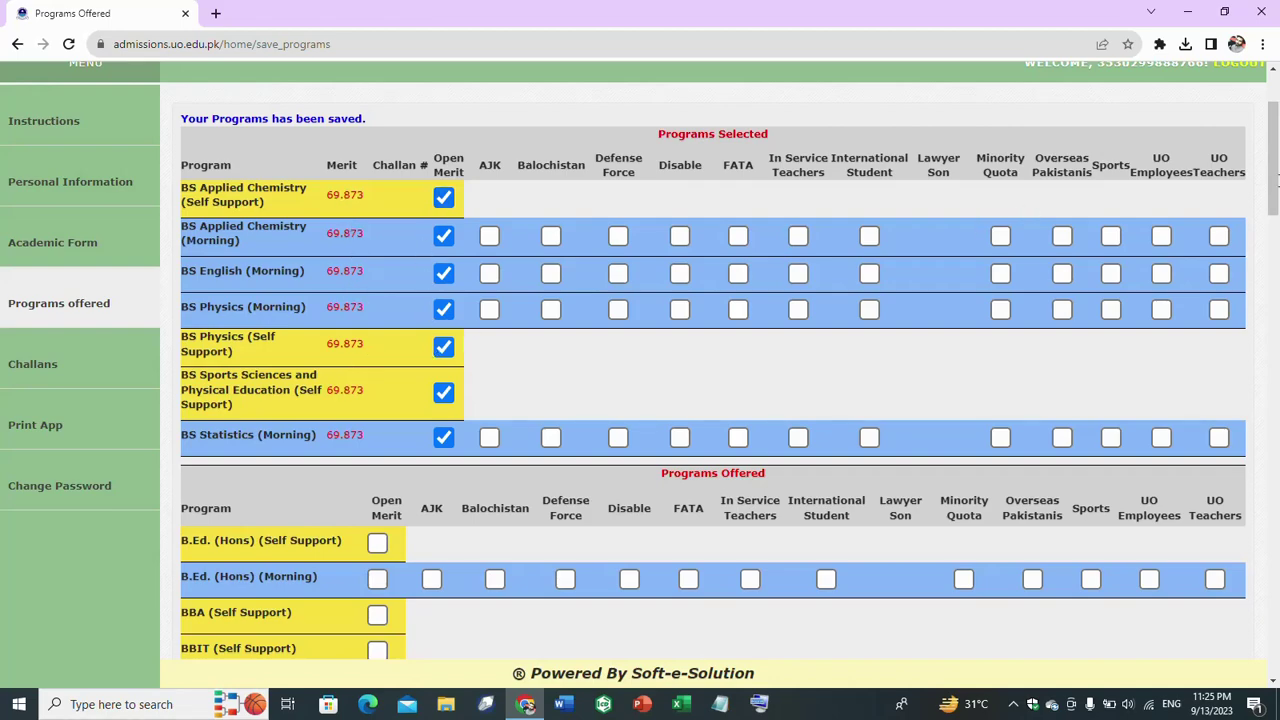
pyautogui.moveTo(1274, 212); pyautogui.dragTo(1209, 172)
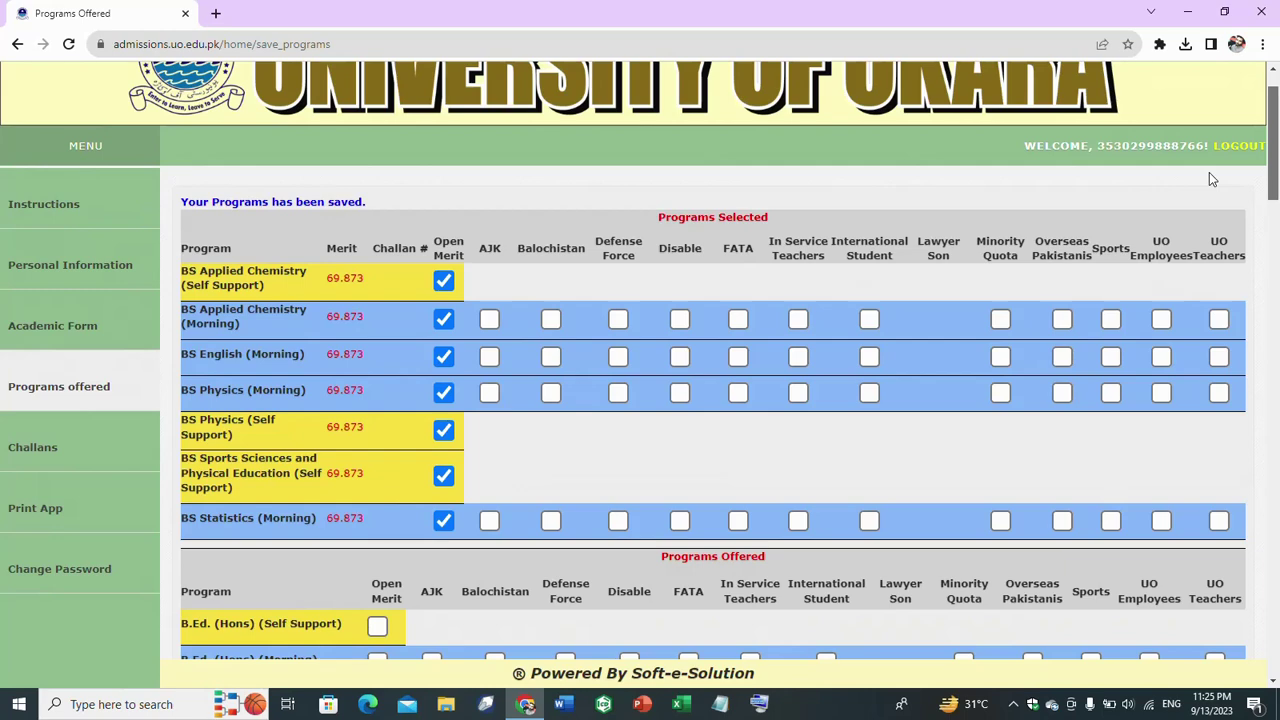
pyautogui.scroll(-3, 1209, 177)
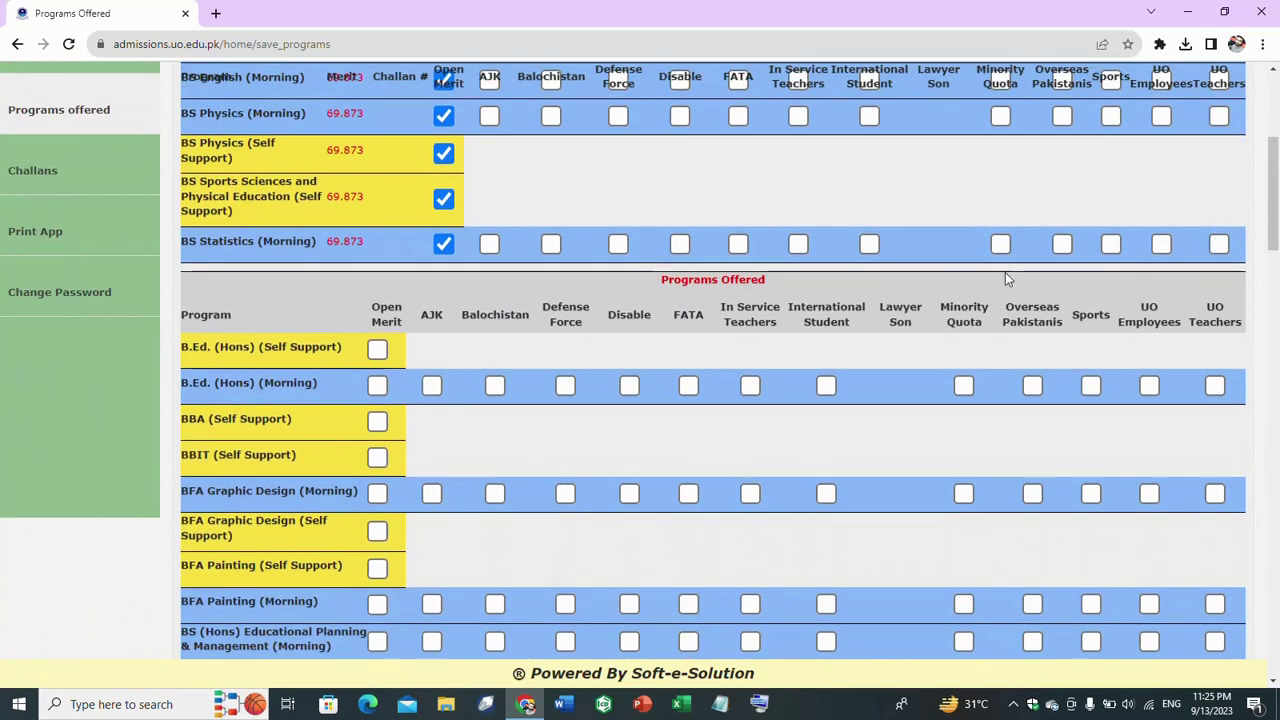
pyautogui.click(377, 421)
pyautogui.click(377, 455)
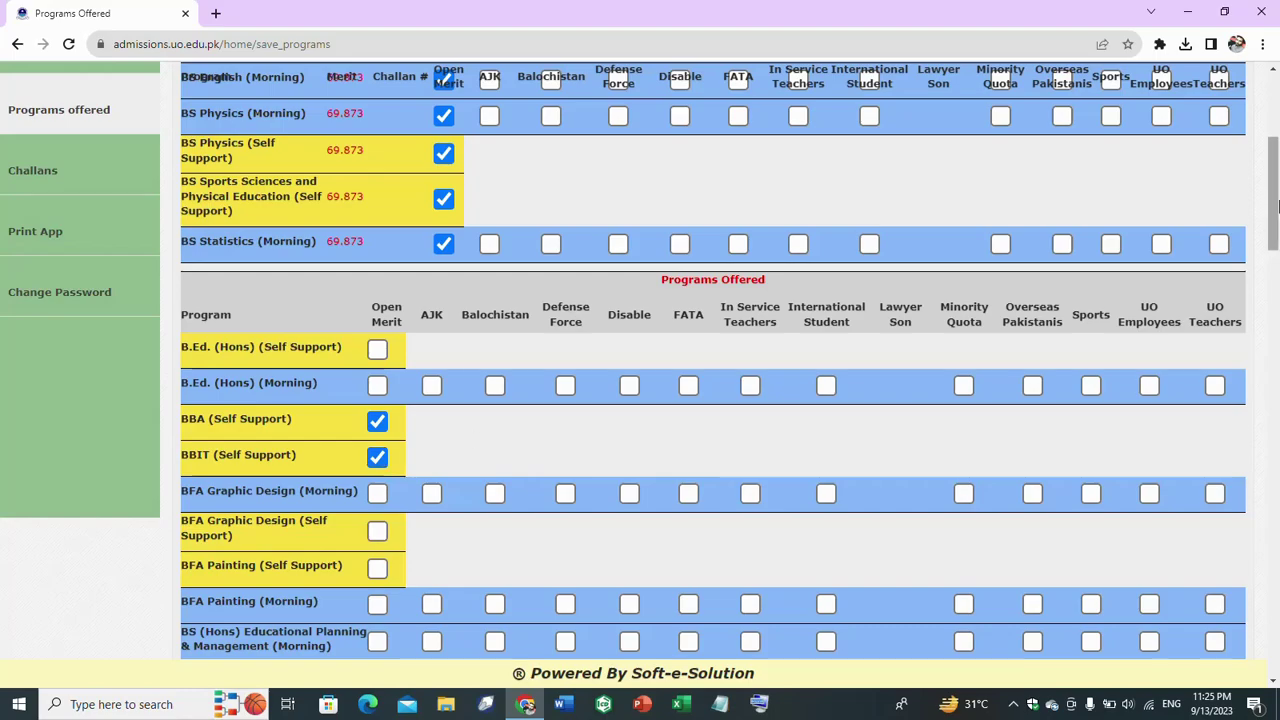
pyautogui.moveTo(1277, 215); pyautogui.dragTo(1277, 660)
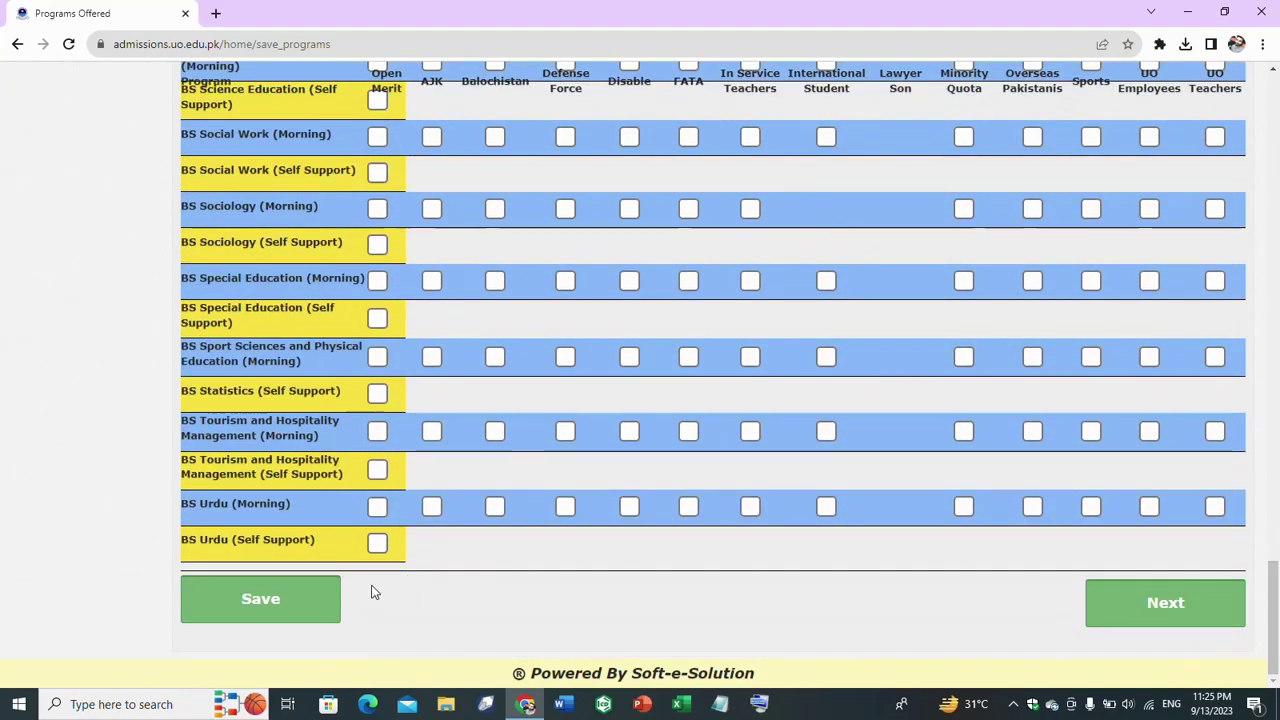
pyautogui.click(275, 610)
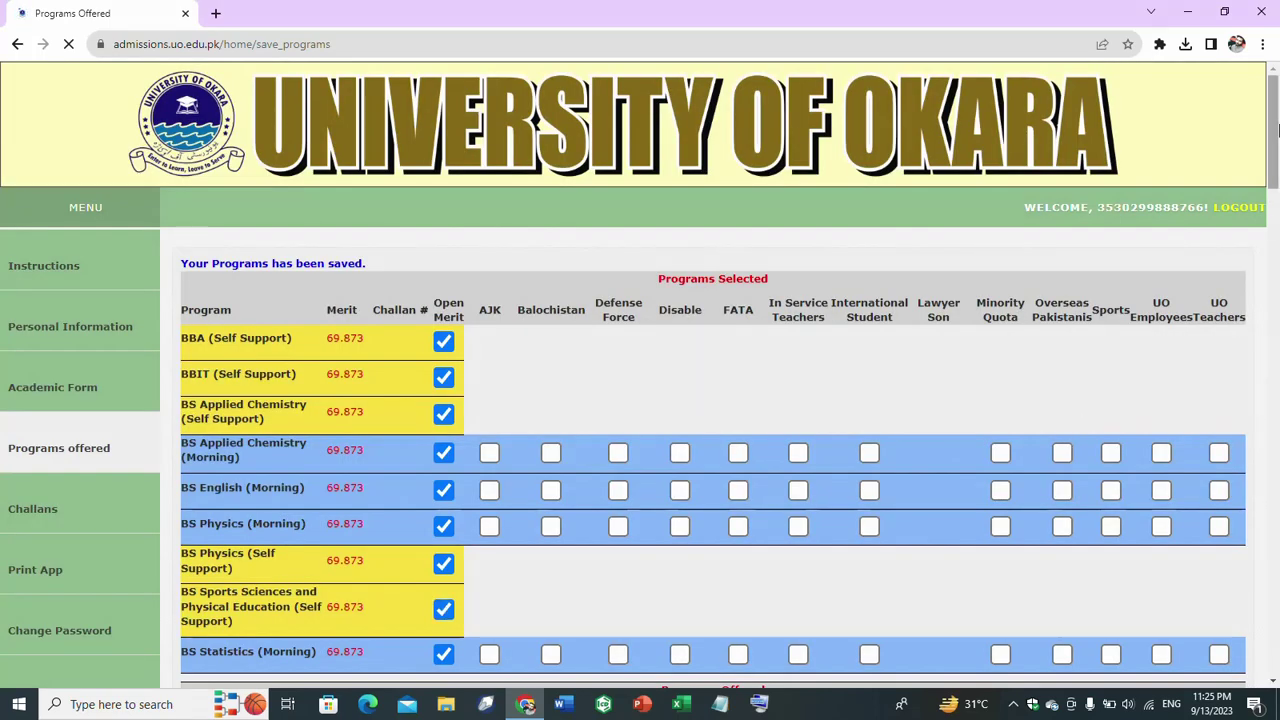
pyautogui.moveTo(1272, 130); pyautogui.dragTo(1275, 690)
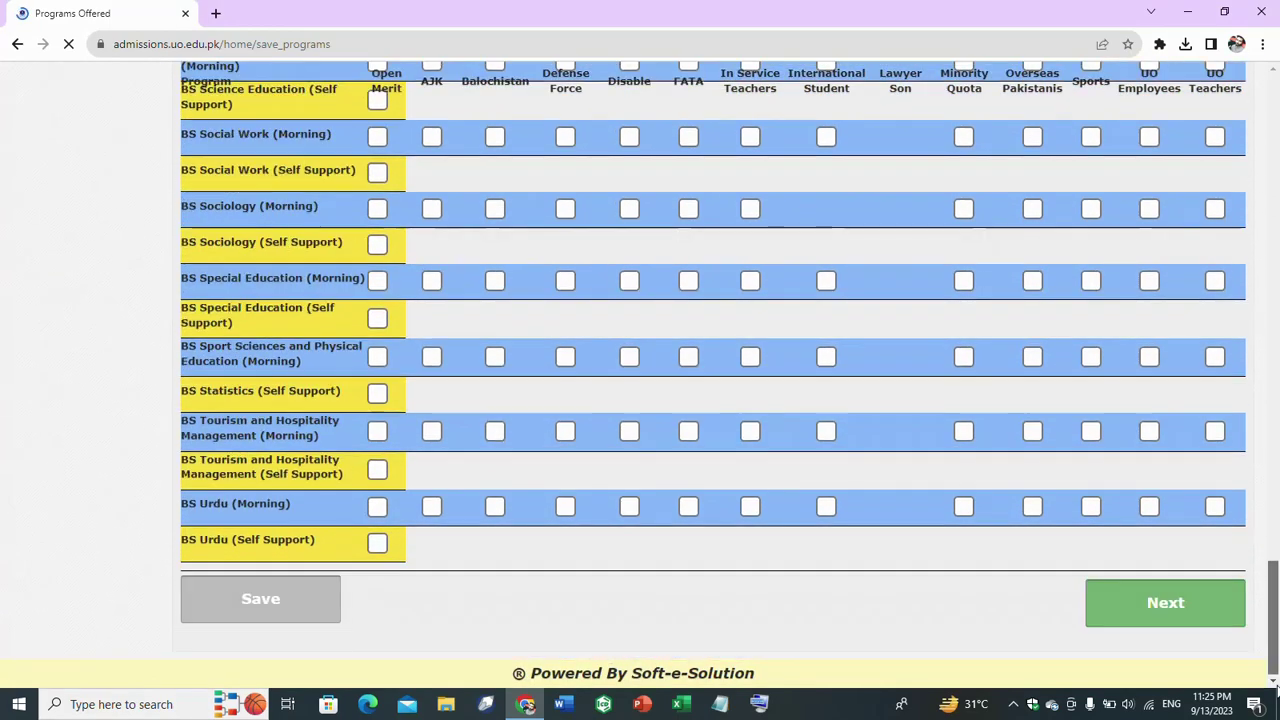
# - Go to the Challans page and check the September 21, 2023 fee deadline
pyautogui.click(1181, 606)
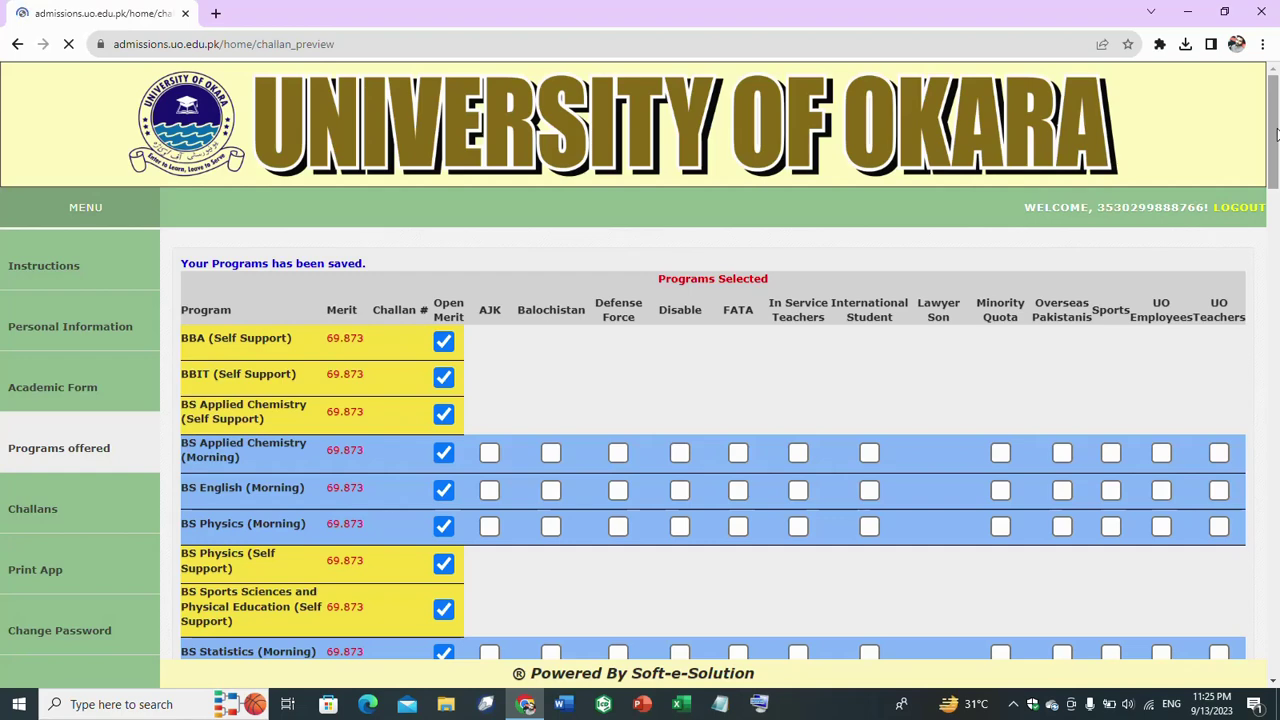
pyautogui.moveTo(1276, 134); pyautogui.dragTo(1278, 183)
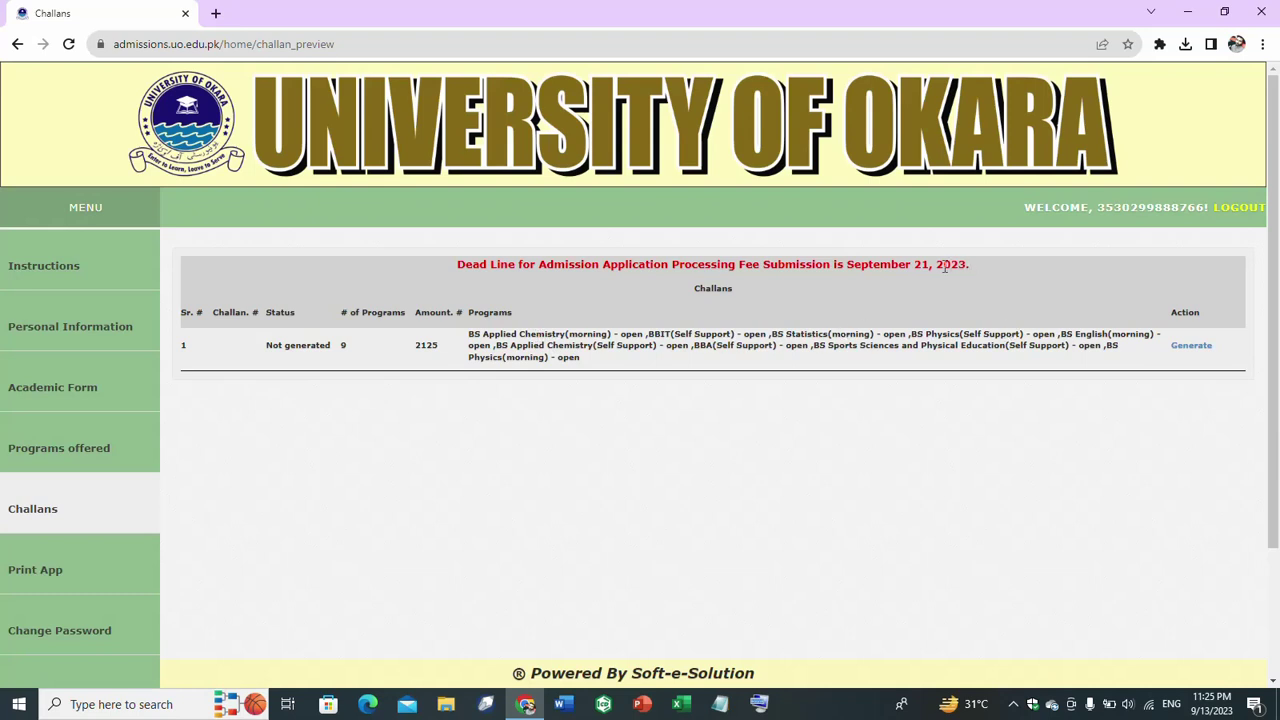
pyautogui.moveTo(1014, 265); pyautogui.dragTo(928, 277)
pyautogui.click(1088, 484)
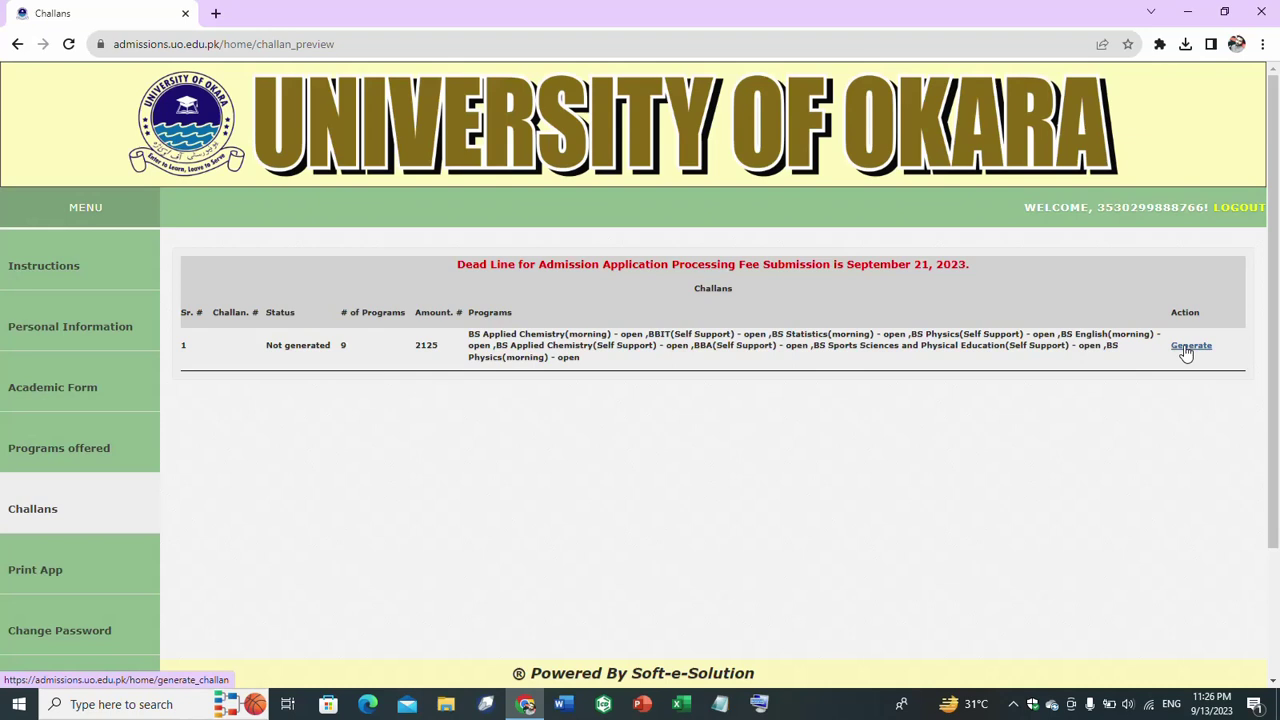
# - Try generating the 9-program challan of 2125 and dismiss the Windows Update notification
pyautogui.click(1188, 346)
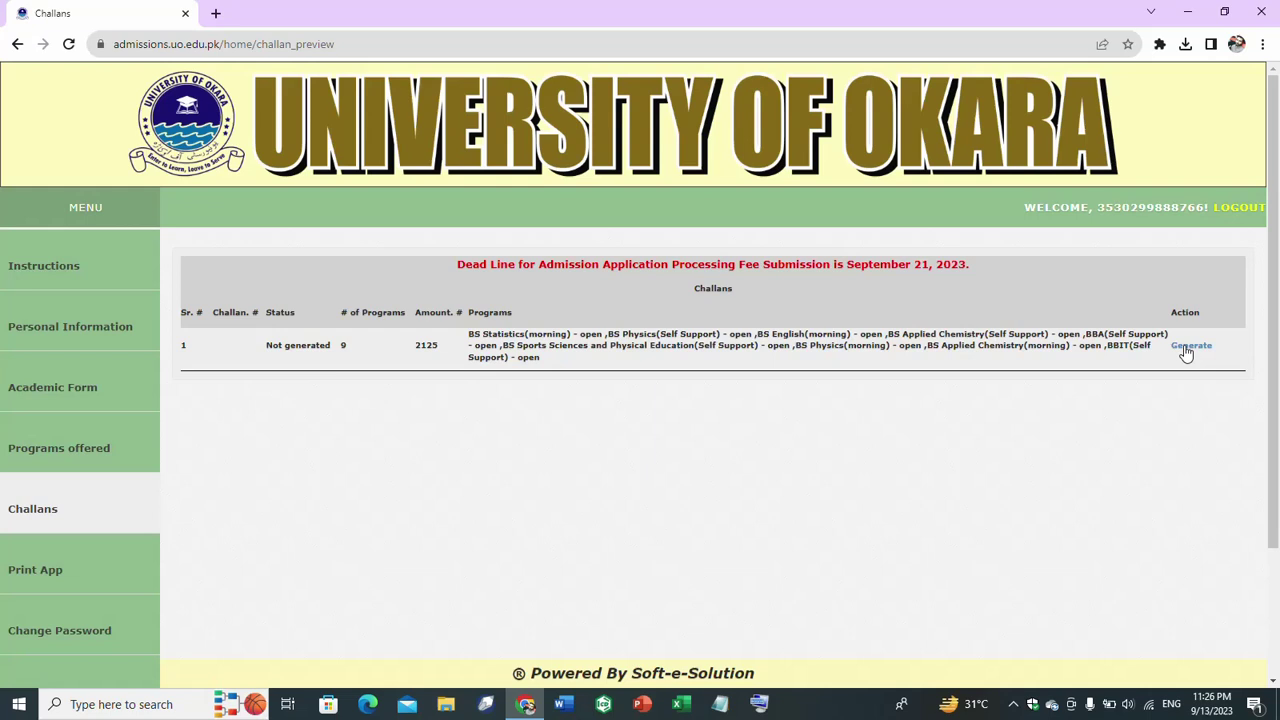
pyautogui.click(1191, 346)
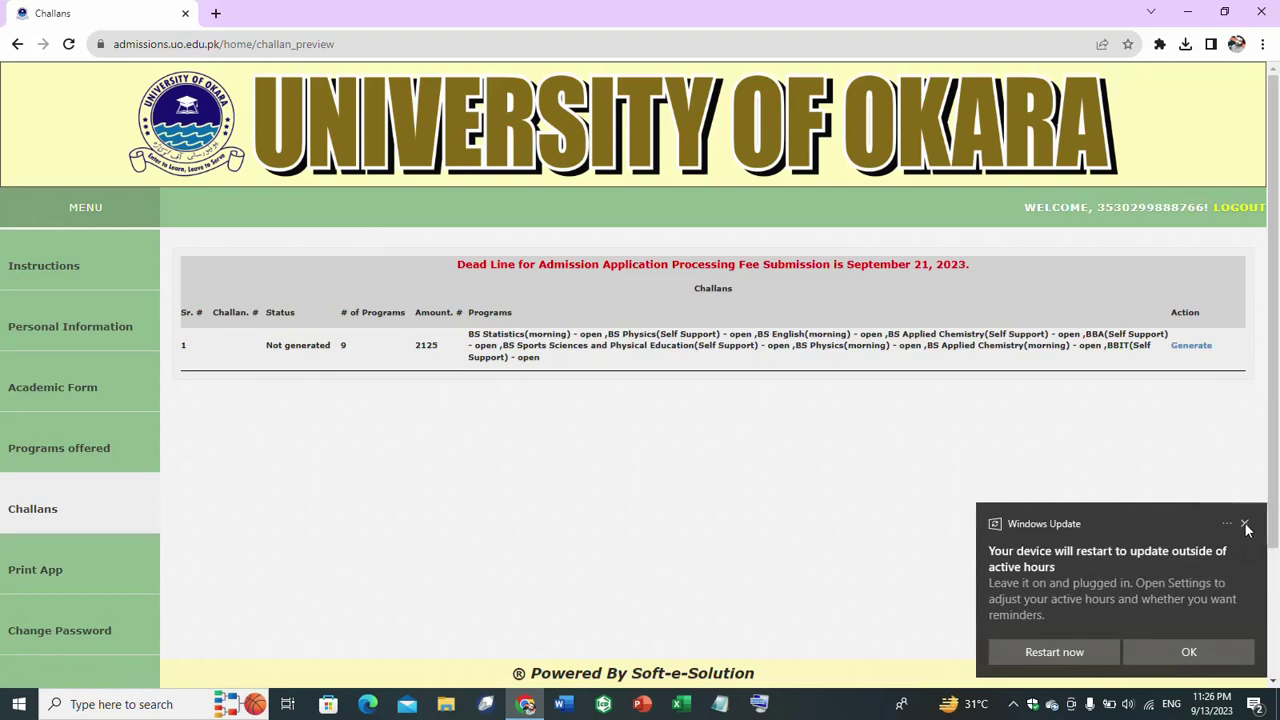
pyautogui.click(1245, 526)
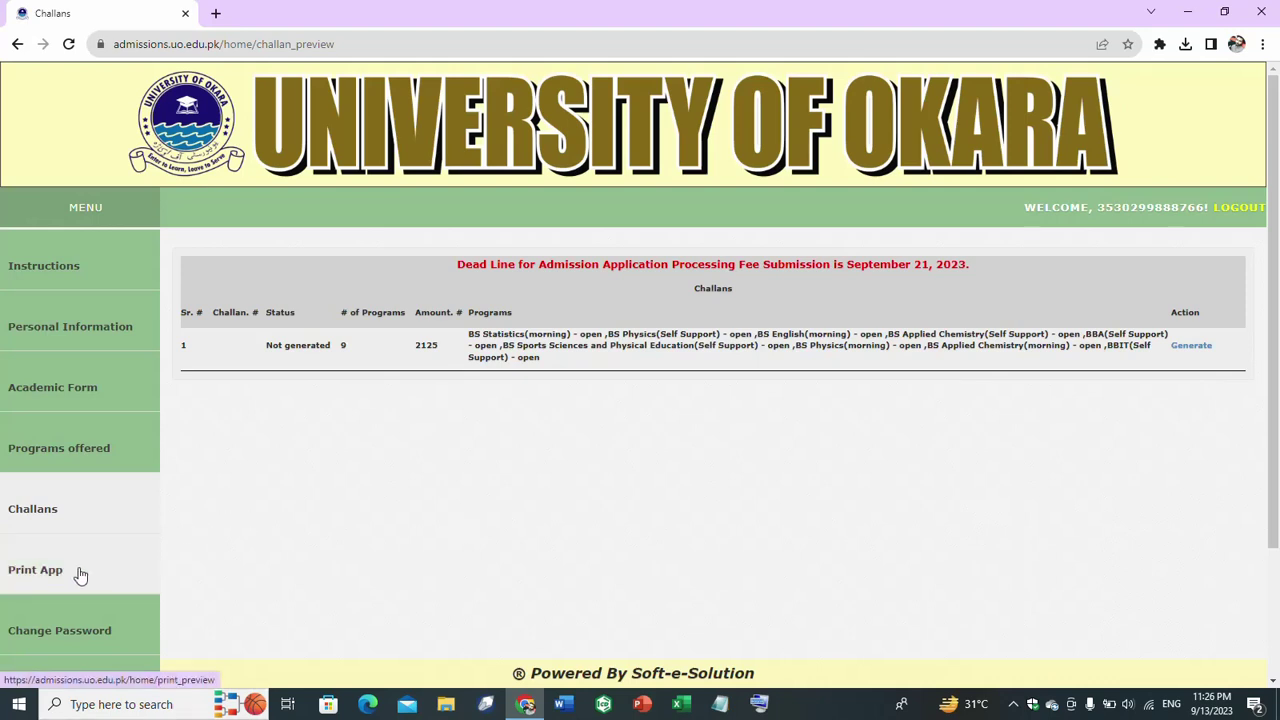
# - Open the printable Online Admission Form FALL 2023, close the PDF save window, and return to Challans
pyautogui.click(42, 592)
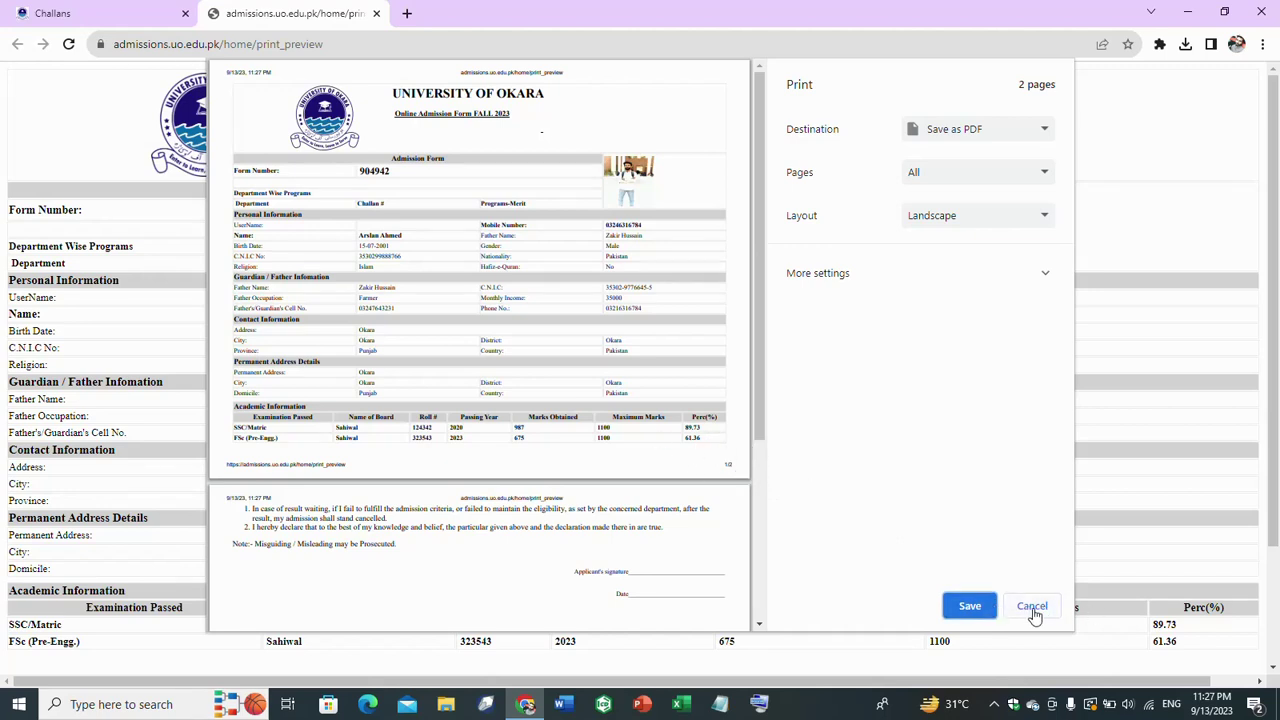
pyautogui.click(977, 607)
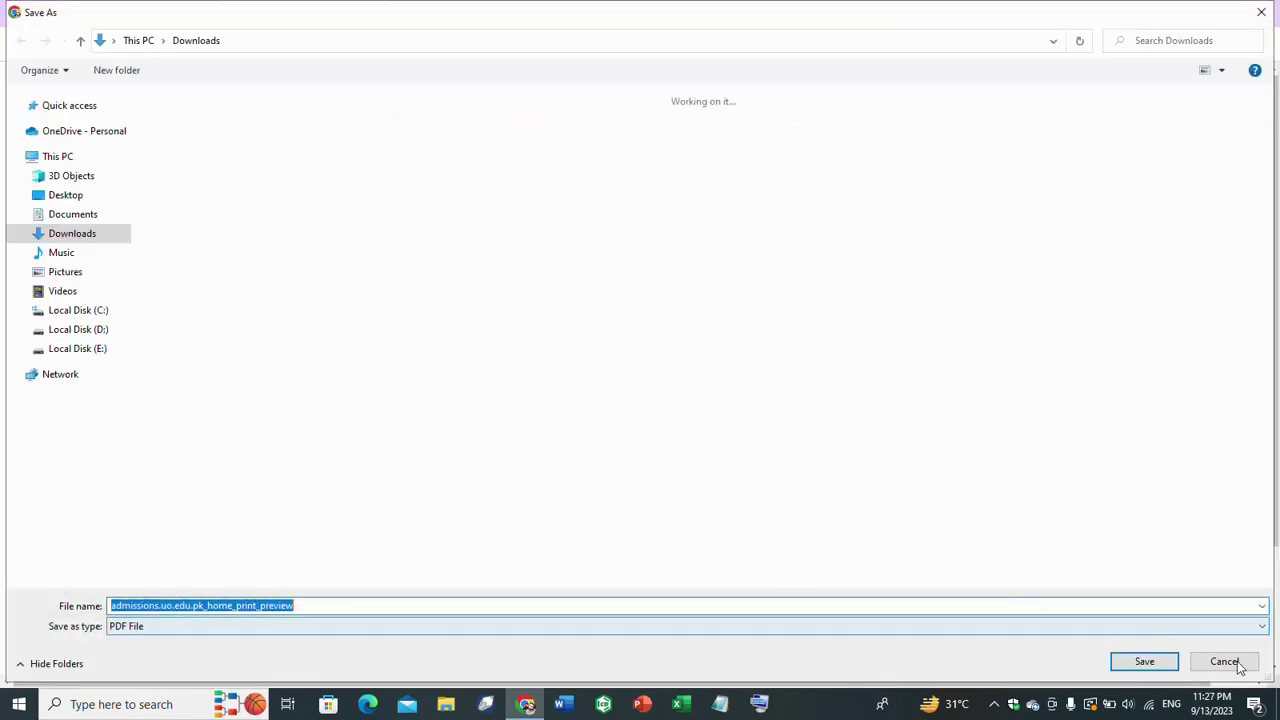
pyautogui.click(1140, 658)
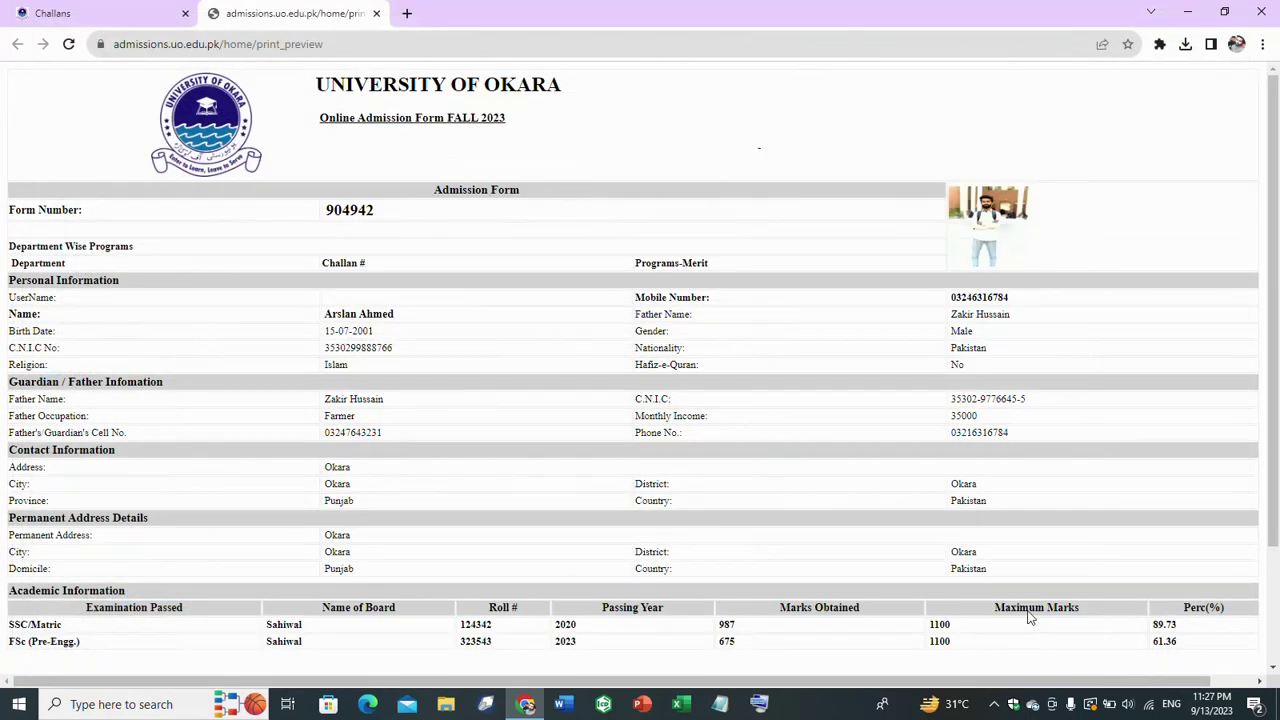
pyautogui.click(97, 8)
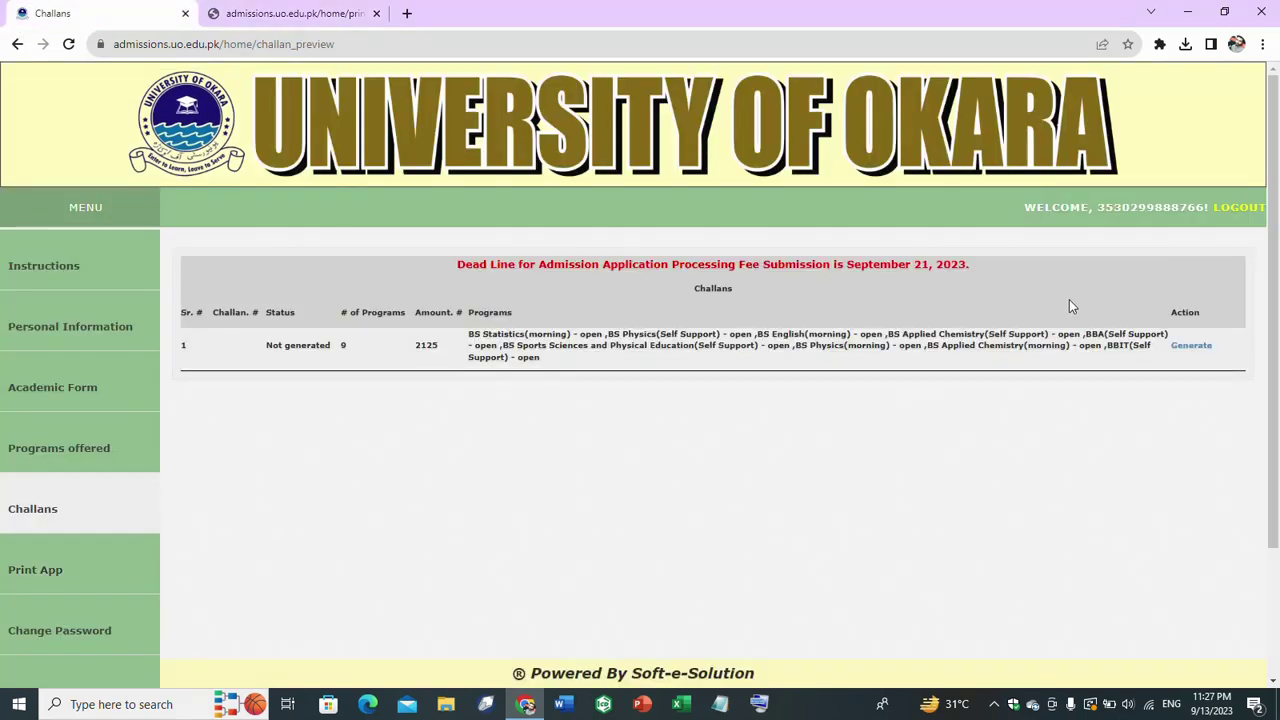
# - Retry generating the challan, then revisit the programs page and the admission form preview
pyautogui.click(1199, 347)
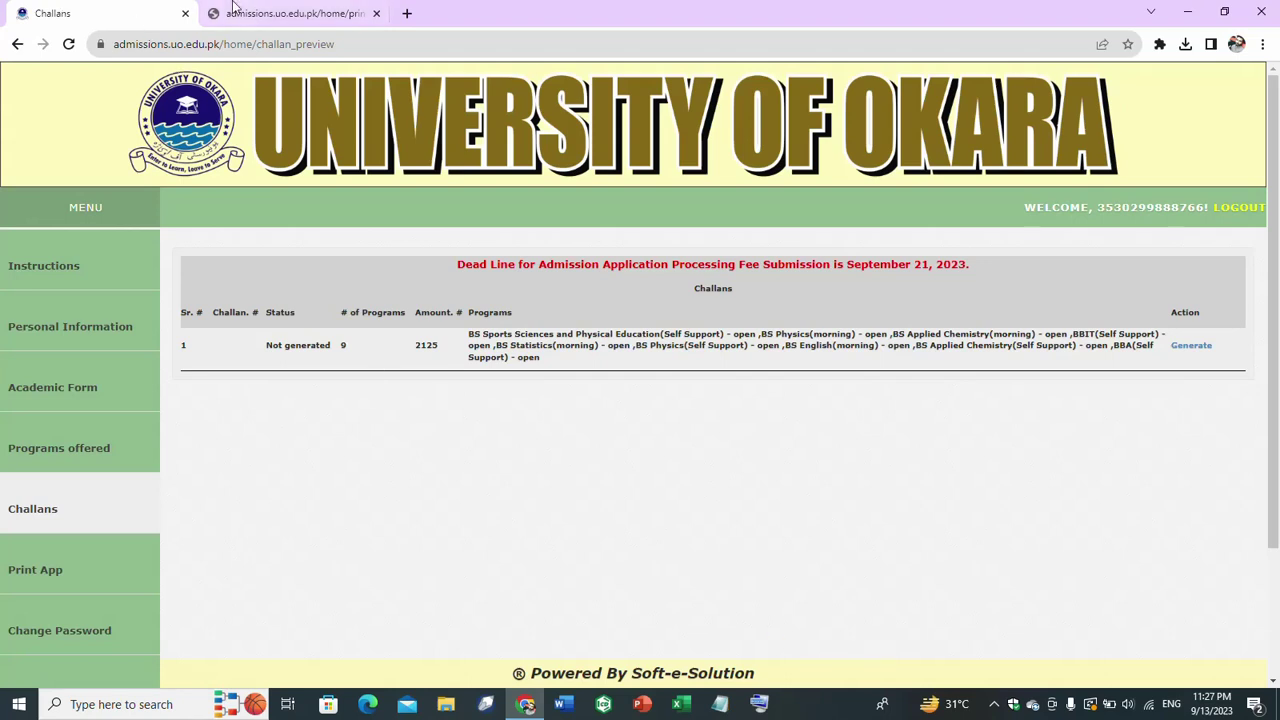
pyautogui.click(17, 45)
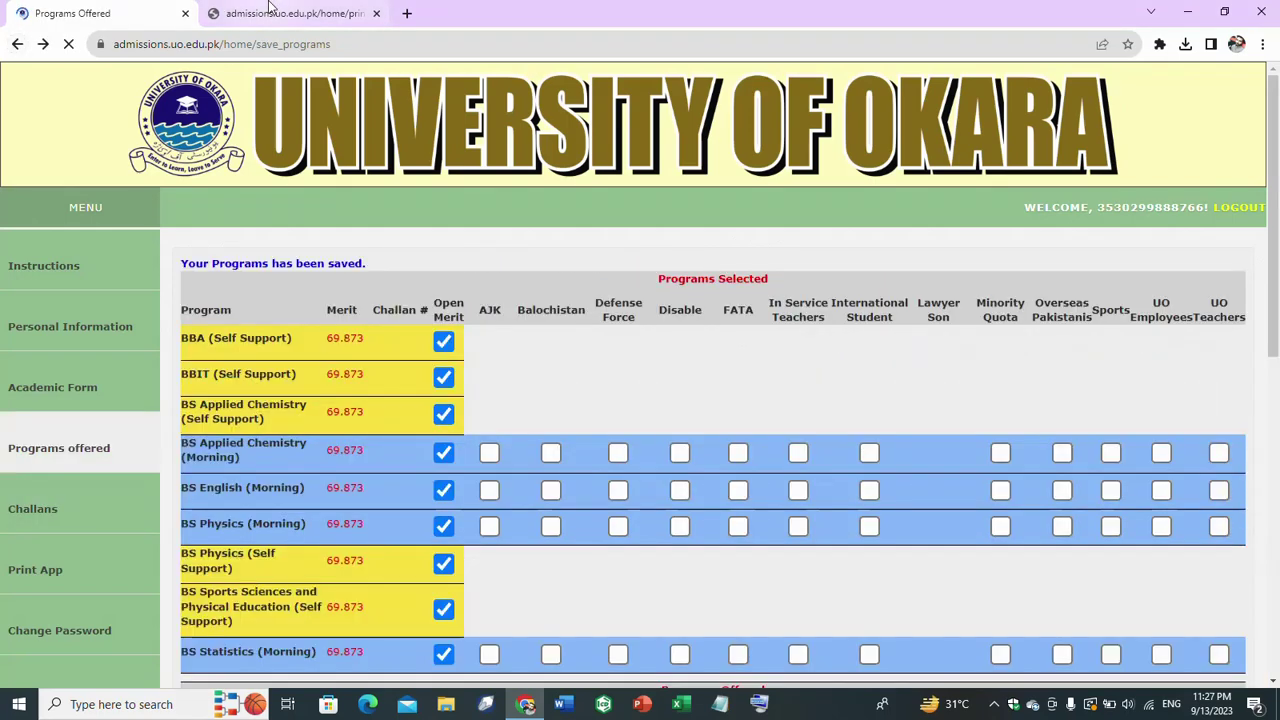
pyautogui.click(275, 13)
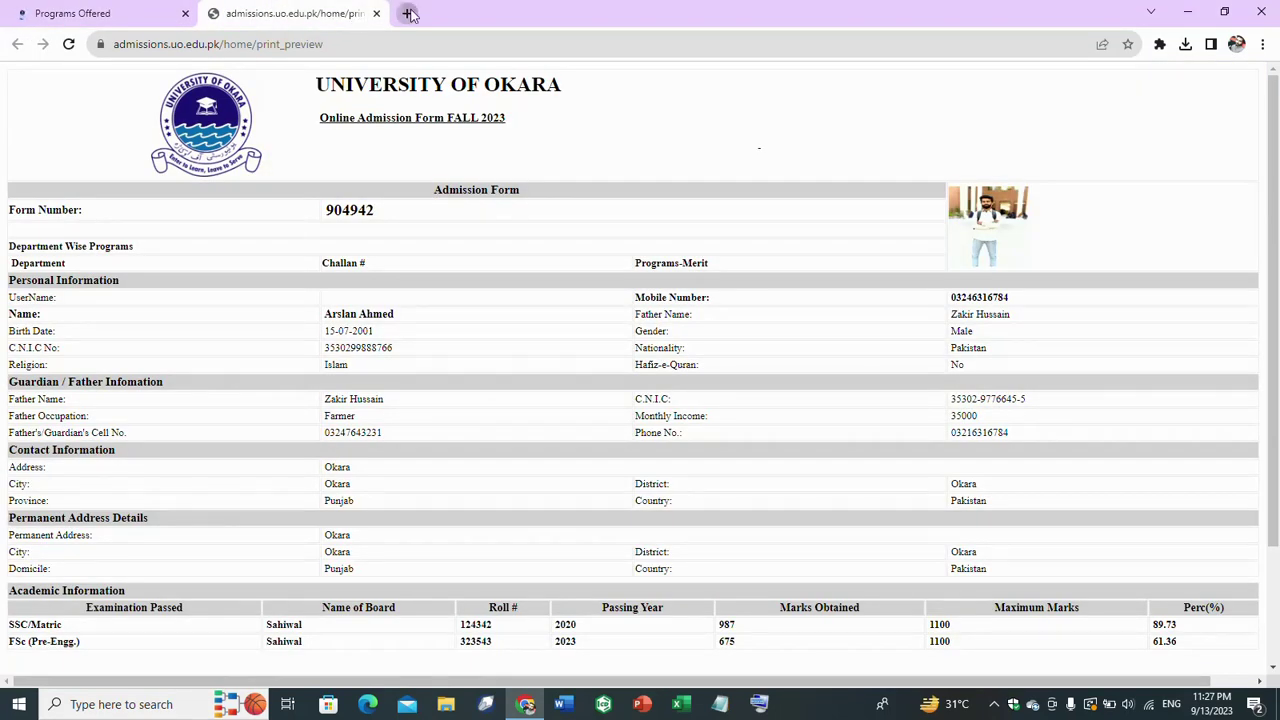
# - In a new tab, go to Google and search for 'university of okara'
pyautogui.click(405, 14)
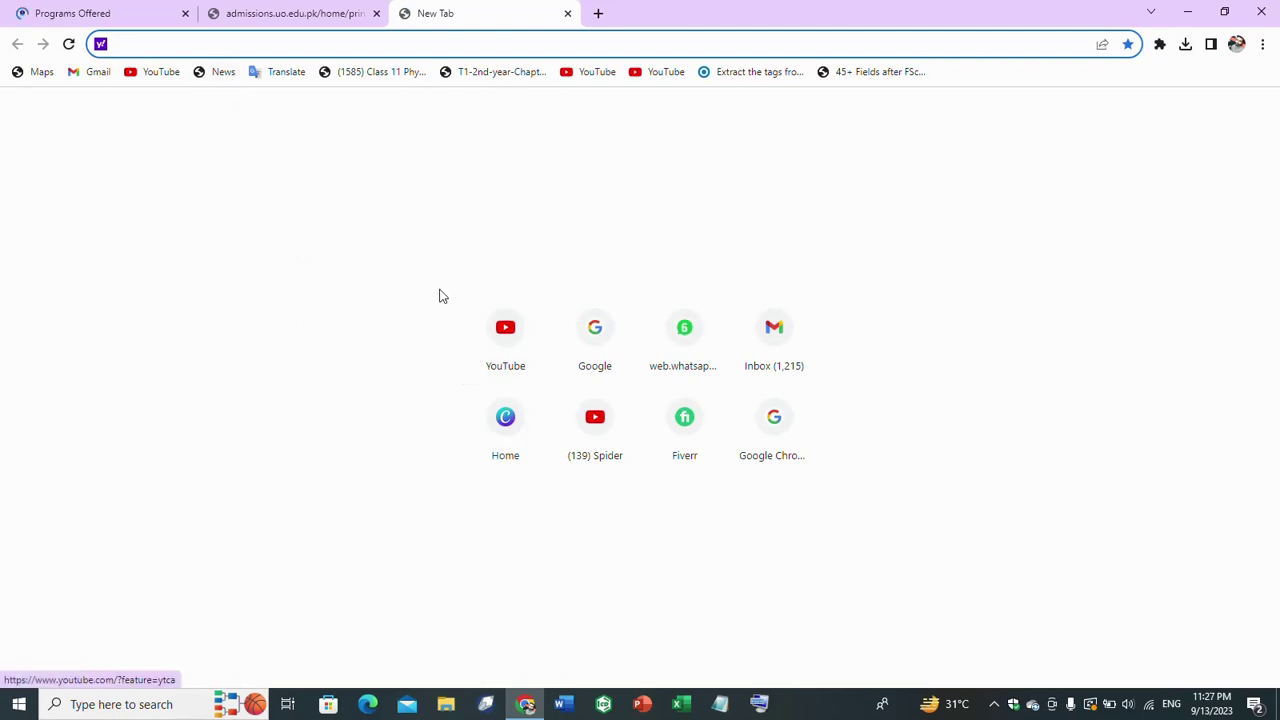
pyautogui.write('FG')
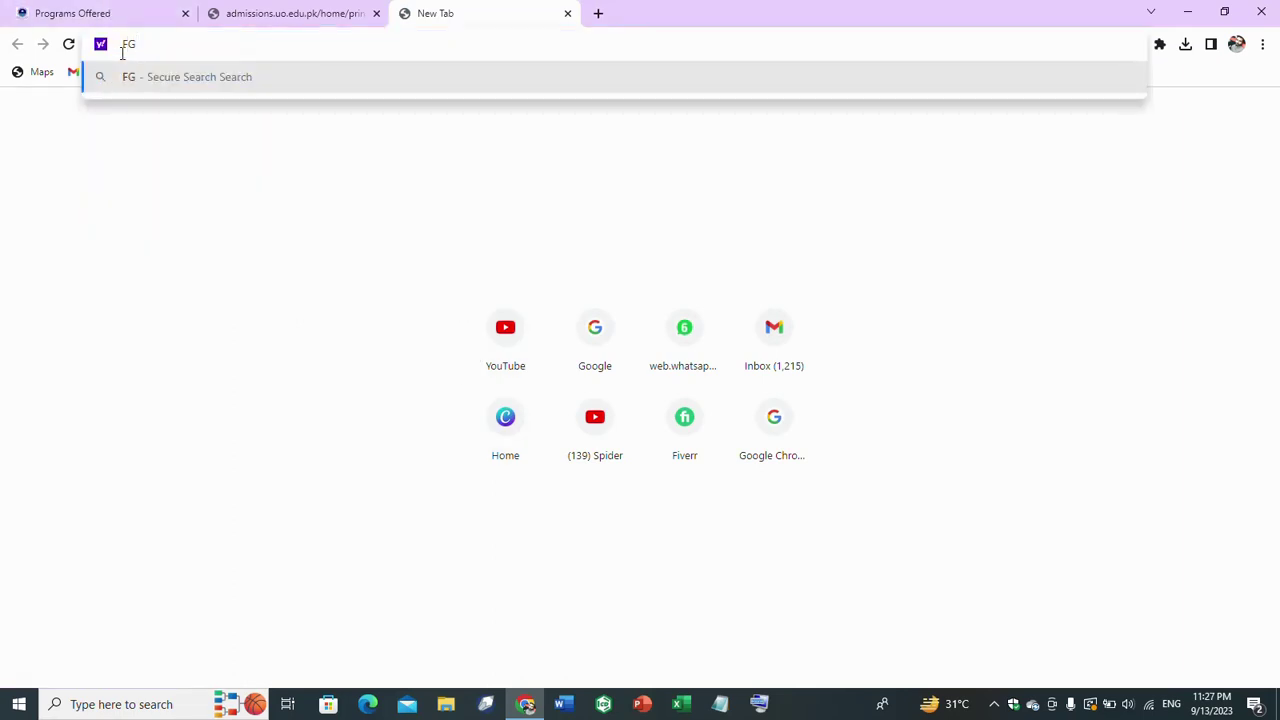
pyautogui.press('BackSpace')
pyautogui.press('BackSpace')
pyautogui.write('G')
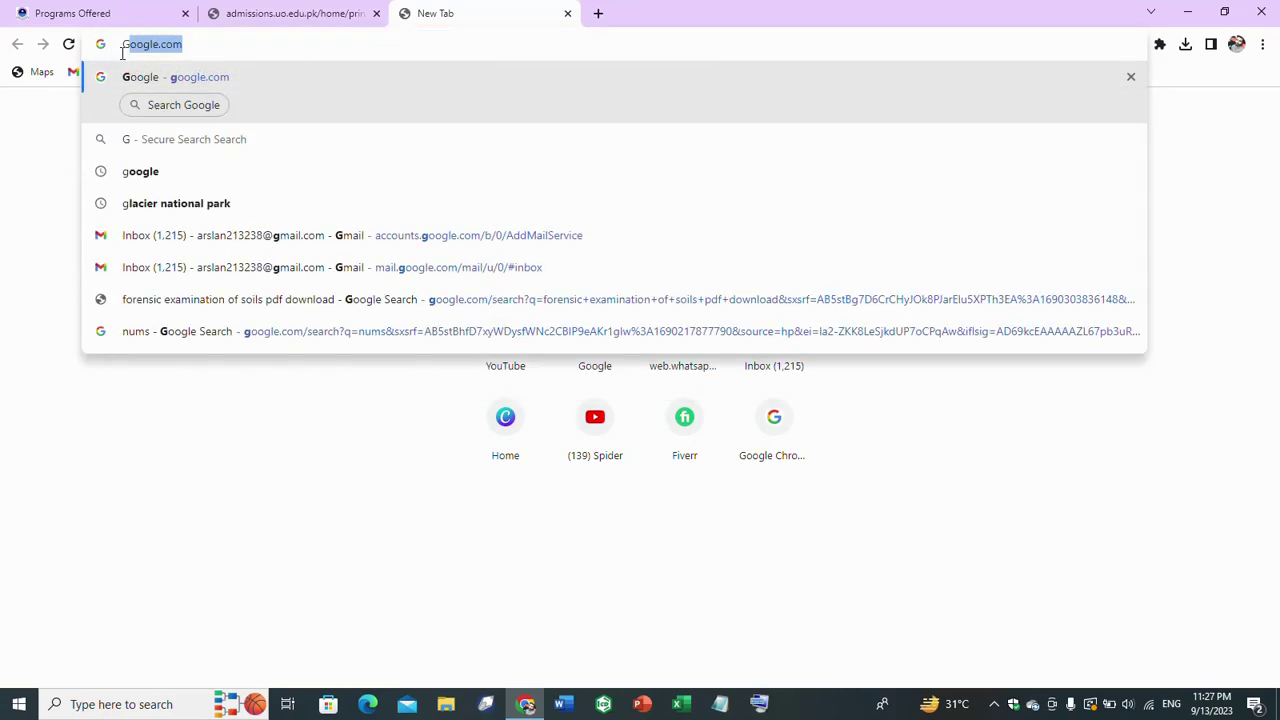
pyautogui.click(171, 79)
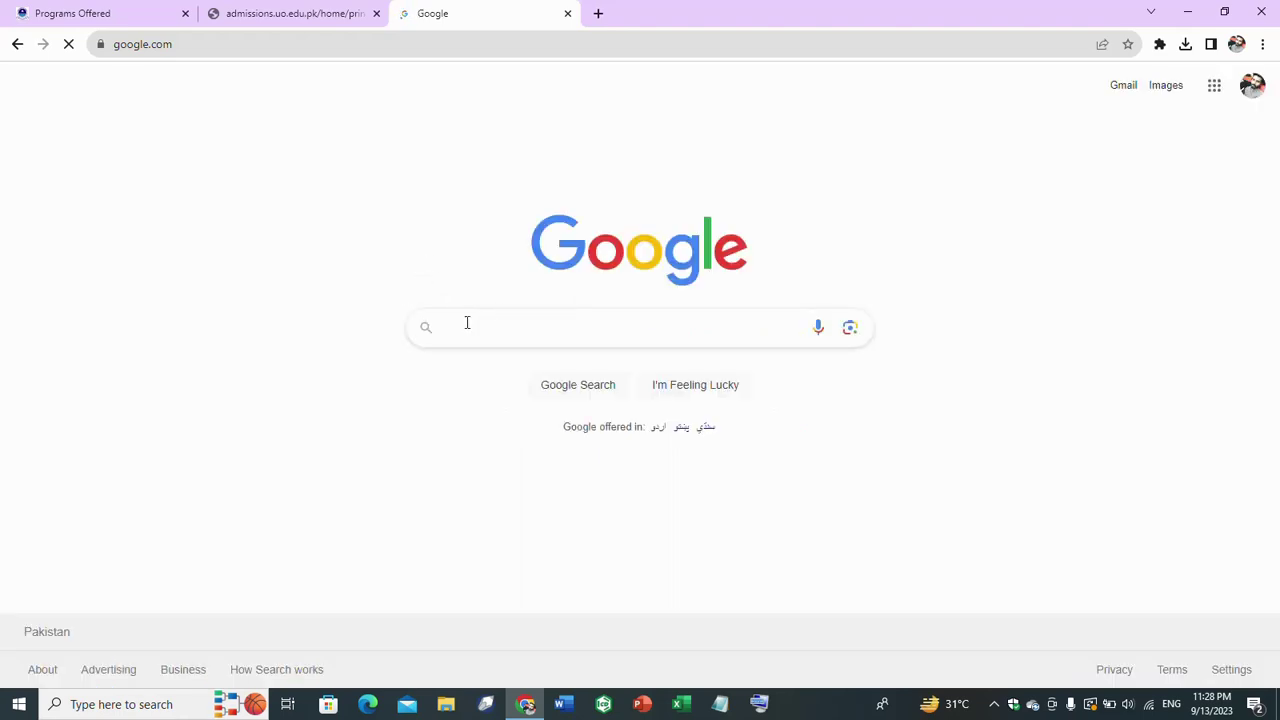
pyautogui.click(467, 323)
pyautogui.write('UNI')
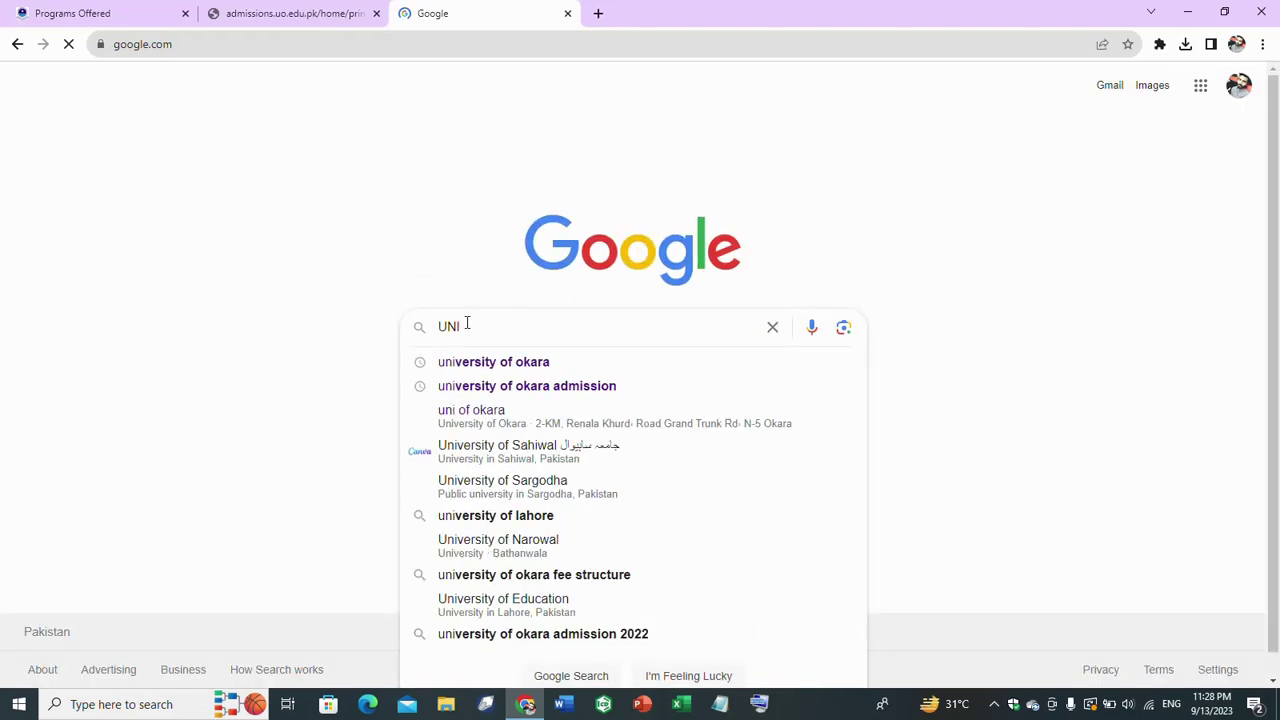
pyautogui.click(533, 364)
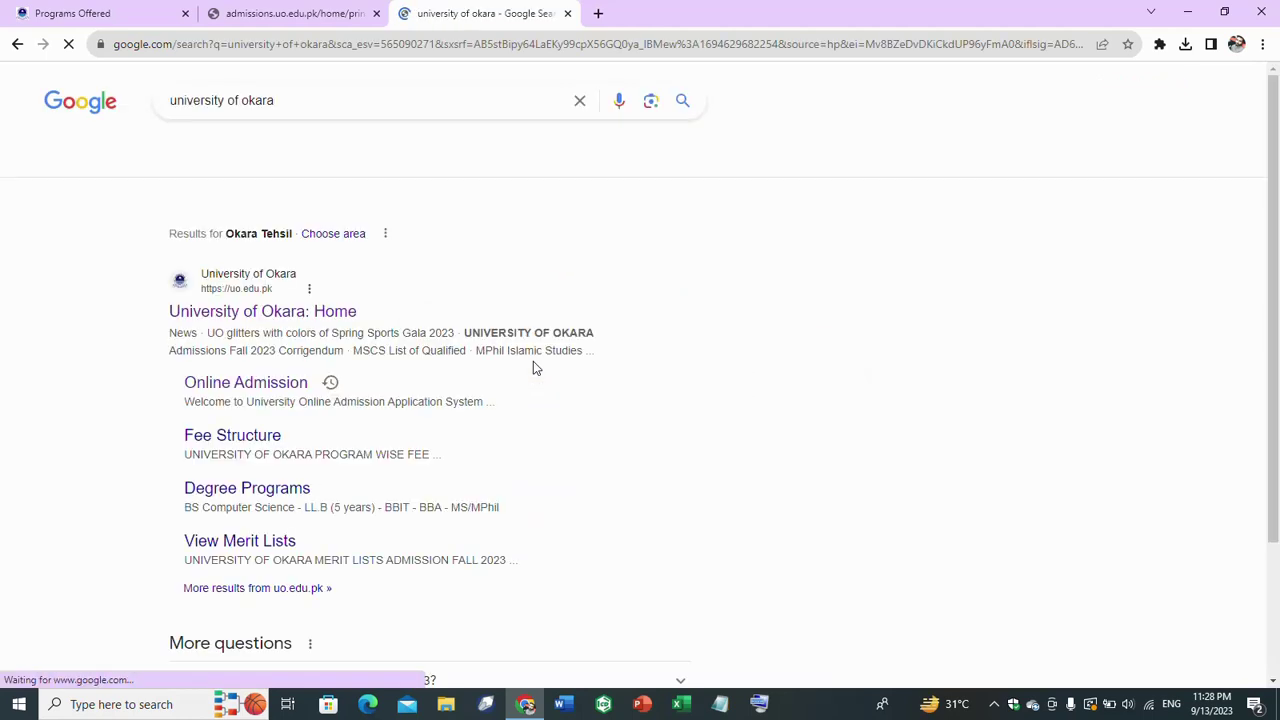
# - Open the Fee Structure sitelink and scroll through the Program Wise Fee Structure tables
pyautogui.click(231, 438)
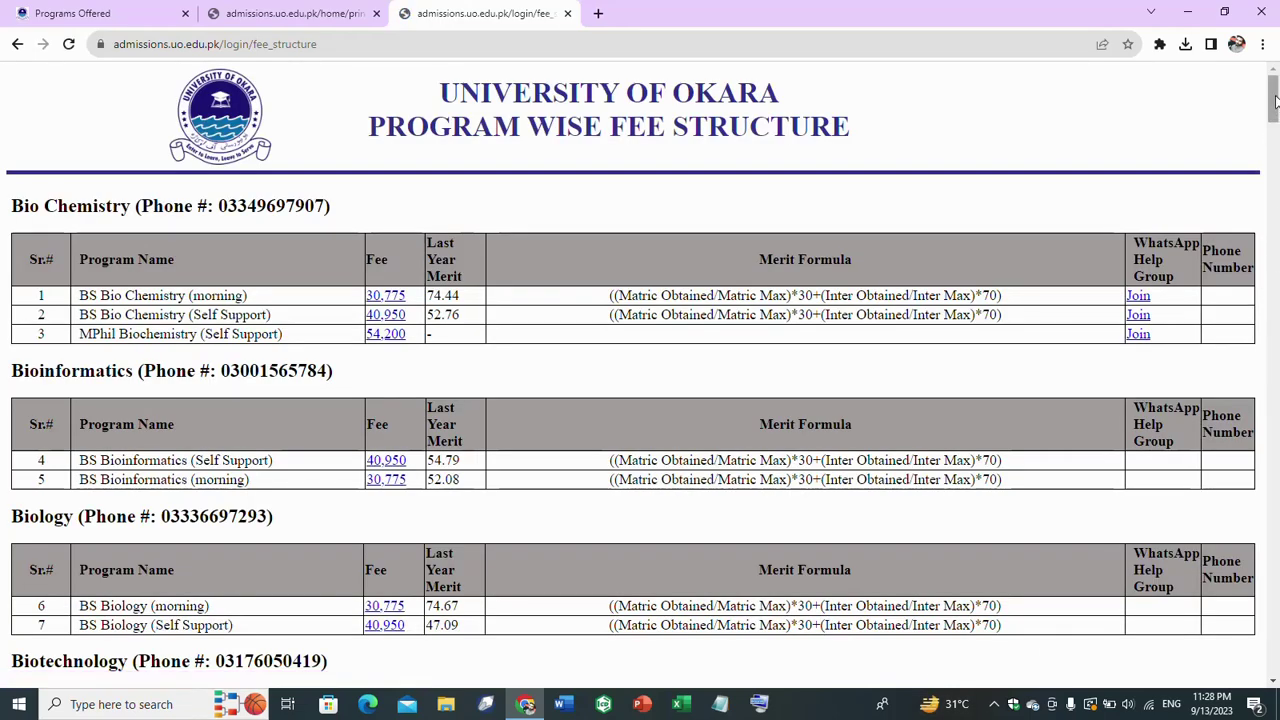
pyautogui.moveTo(1275, 100); pyautogui.dragTo(1276, 189)
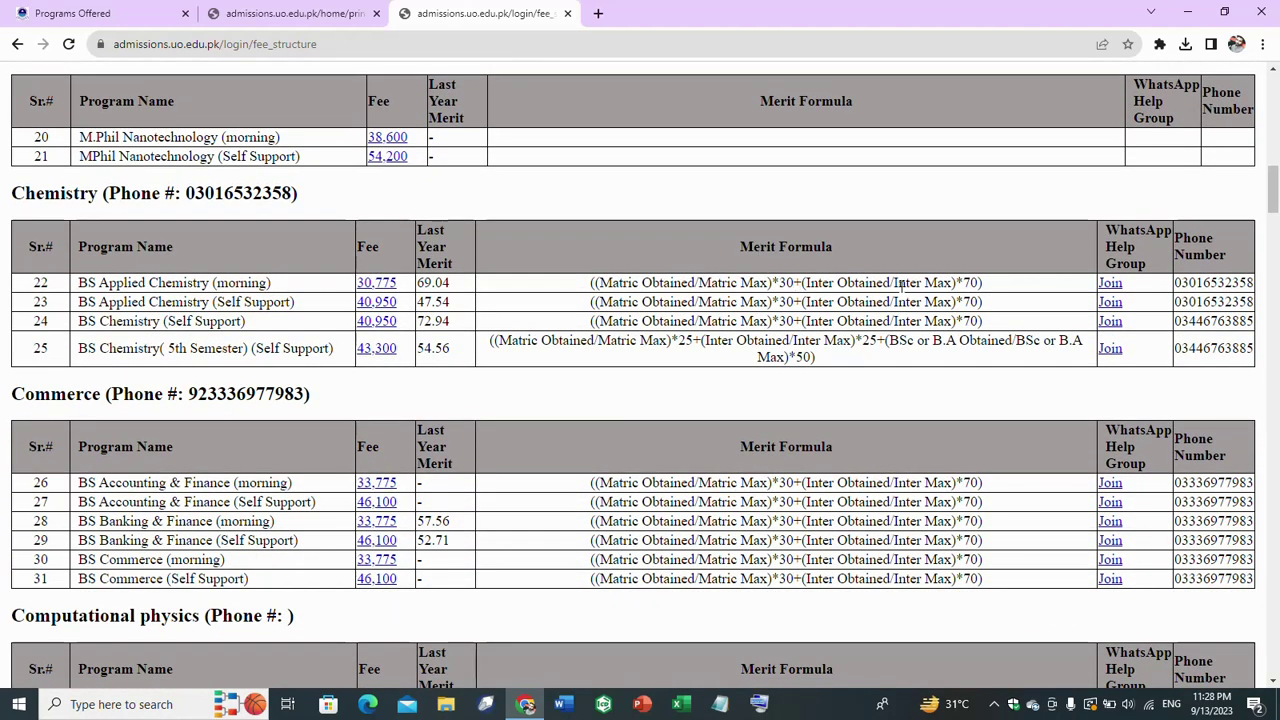
pyautogui.click(1274, 235)
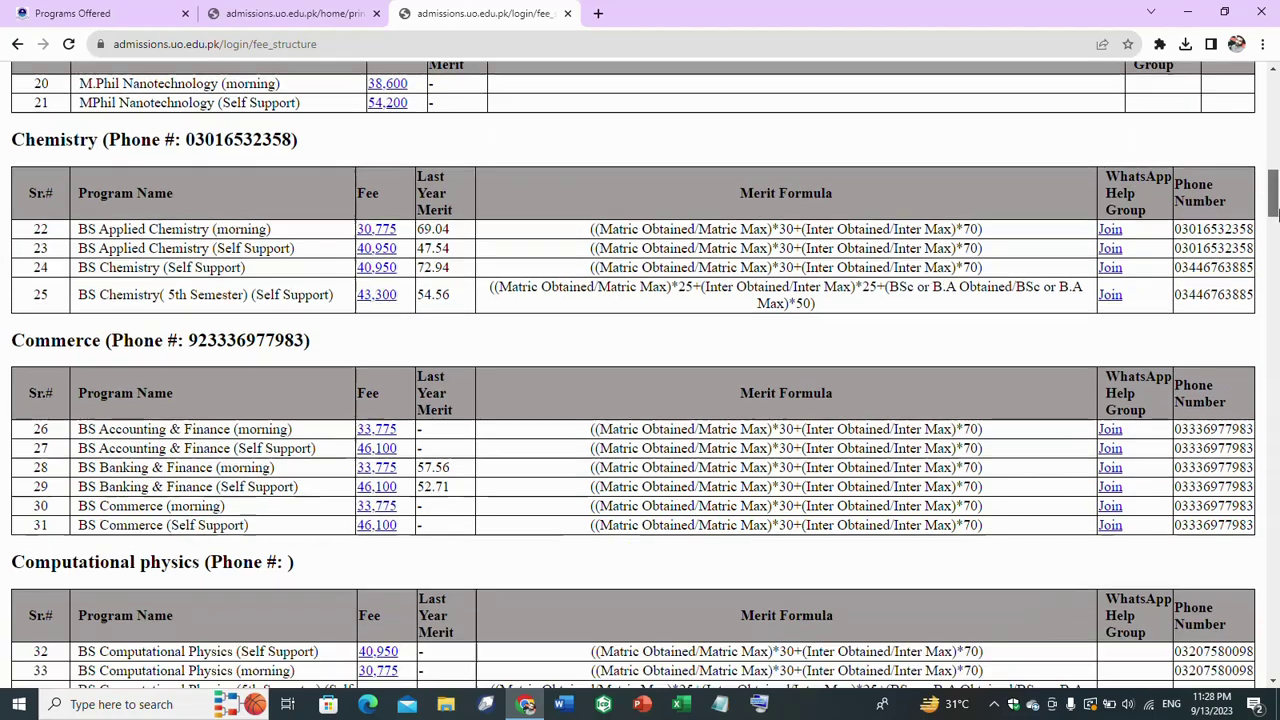
pyautogui.moveTo(1274, 245); pyautogui.dragTo(1274, 304)
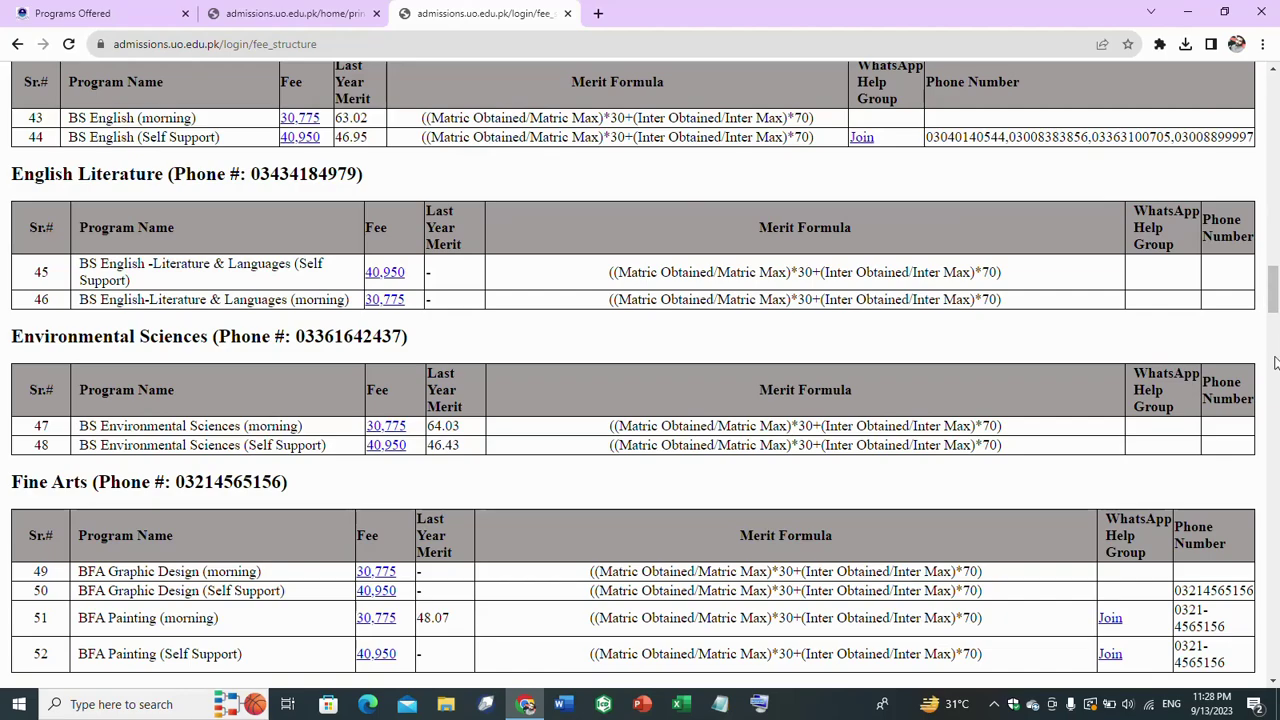
pyautogui.moveTo(1273, 305); pyautogui.dragTo(1276, 625)
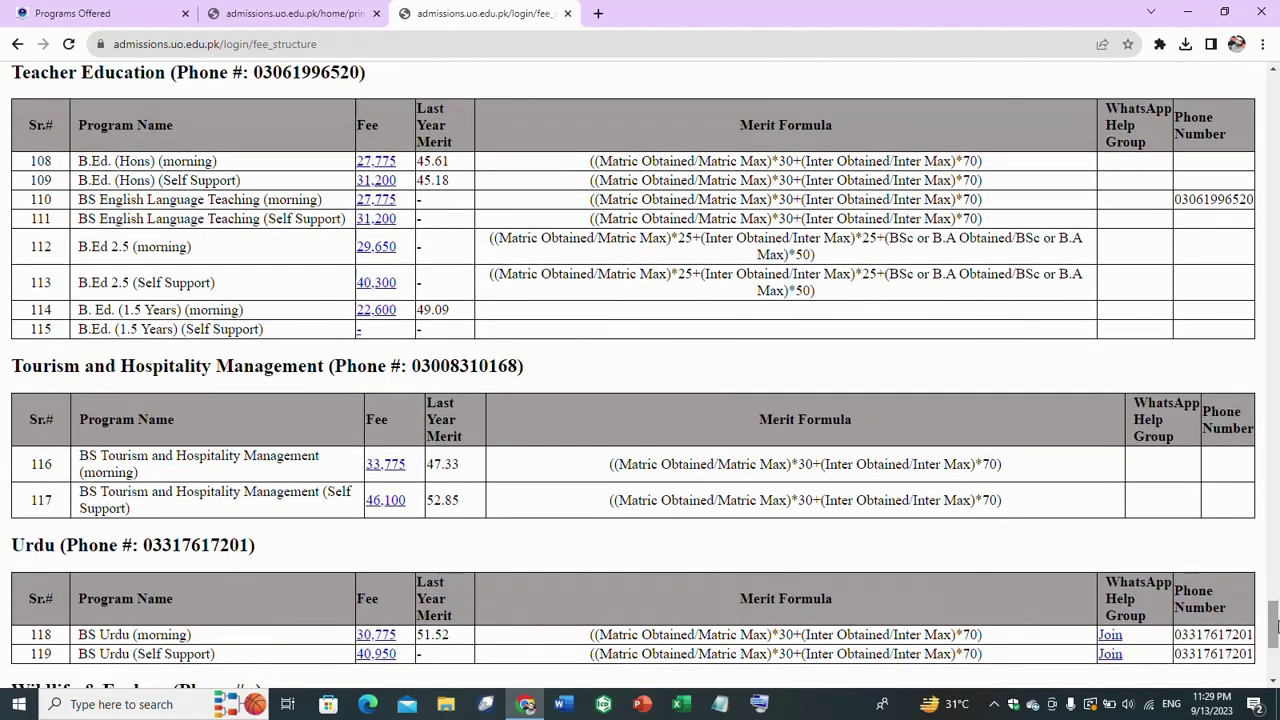